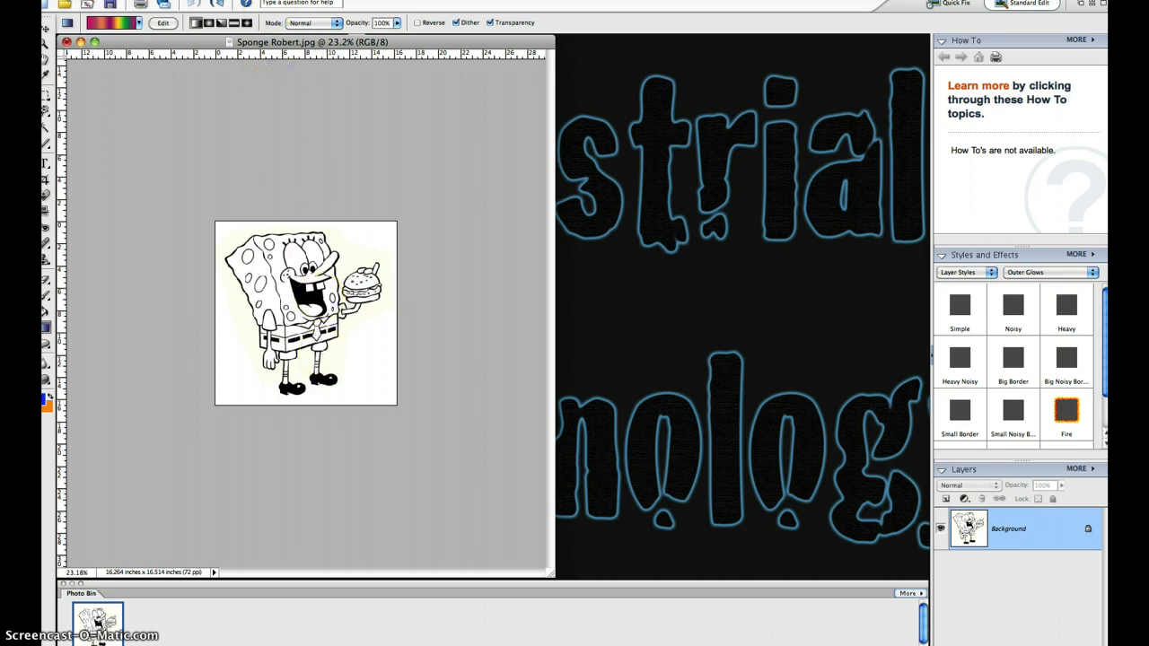
- Resize the SpongeBob image to 8.5 inches wide by 11 inches high at a resolution of 300 pixels/inch
{"action": "left_click", "coordinate": [261, 0]}
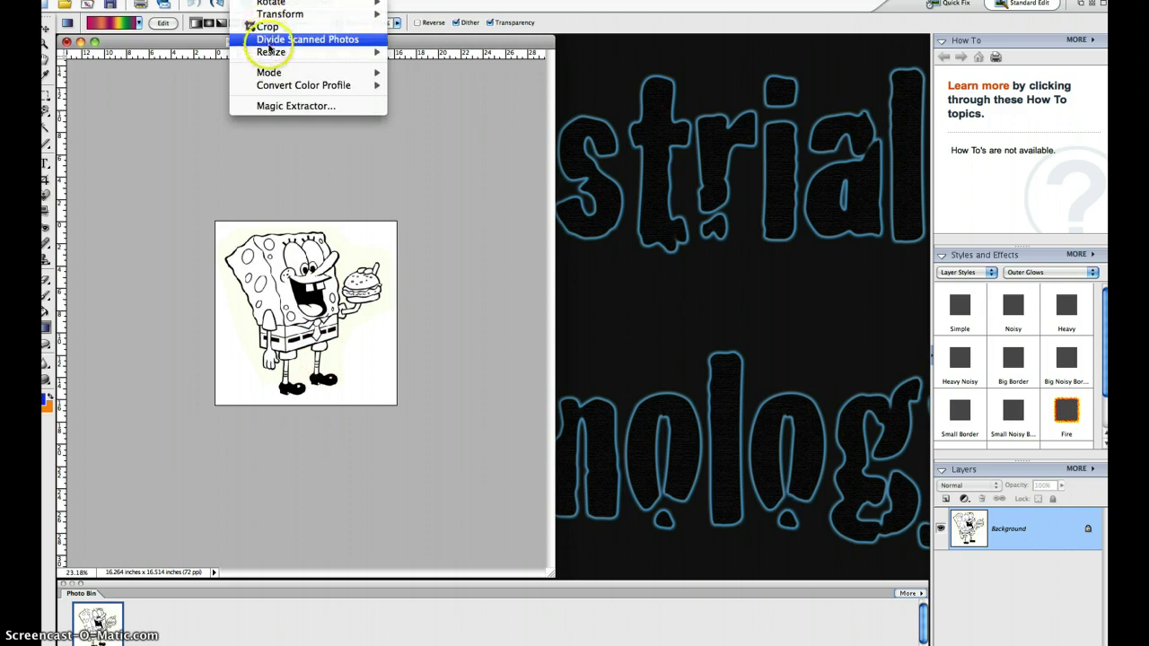
{"action": "mouse_move", "coordinate": [271, 51]}
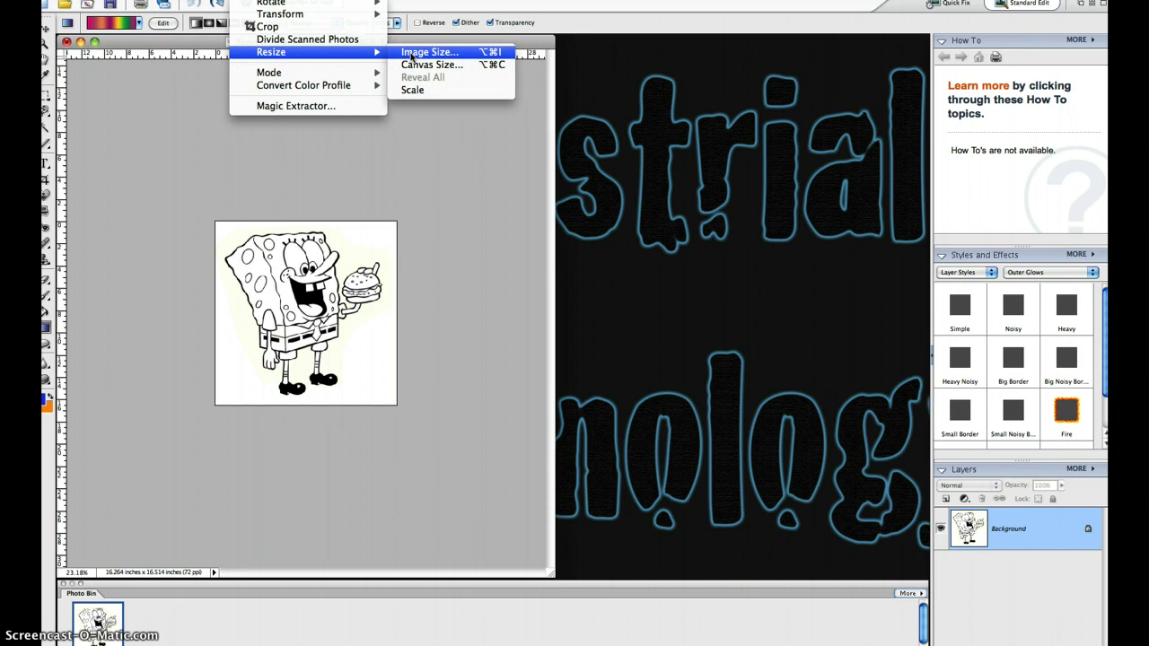
{"action": "left_click", "coordinate": [410, 53]}
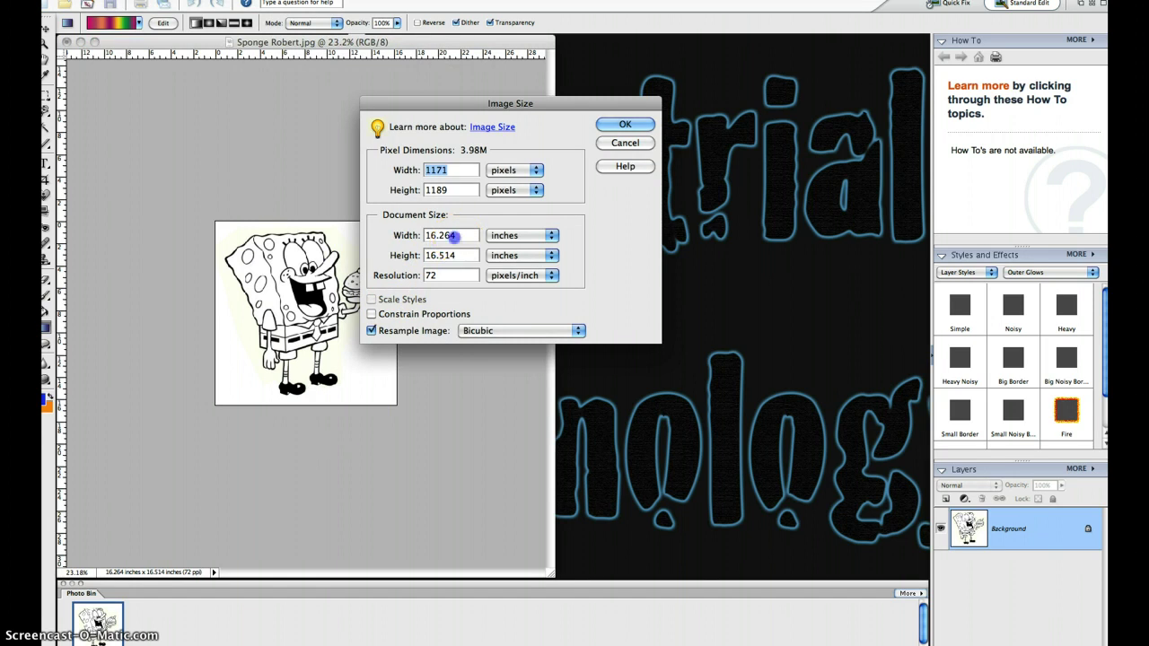
{"action": "left_click_drag", "start_coordinate": [455, 237], "coordinate": [404, 235]}
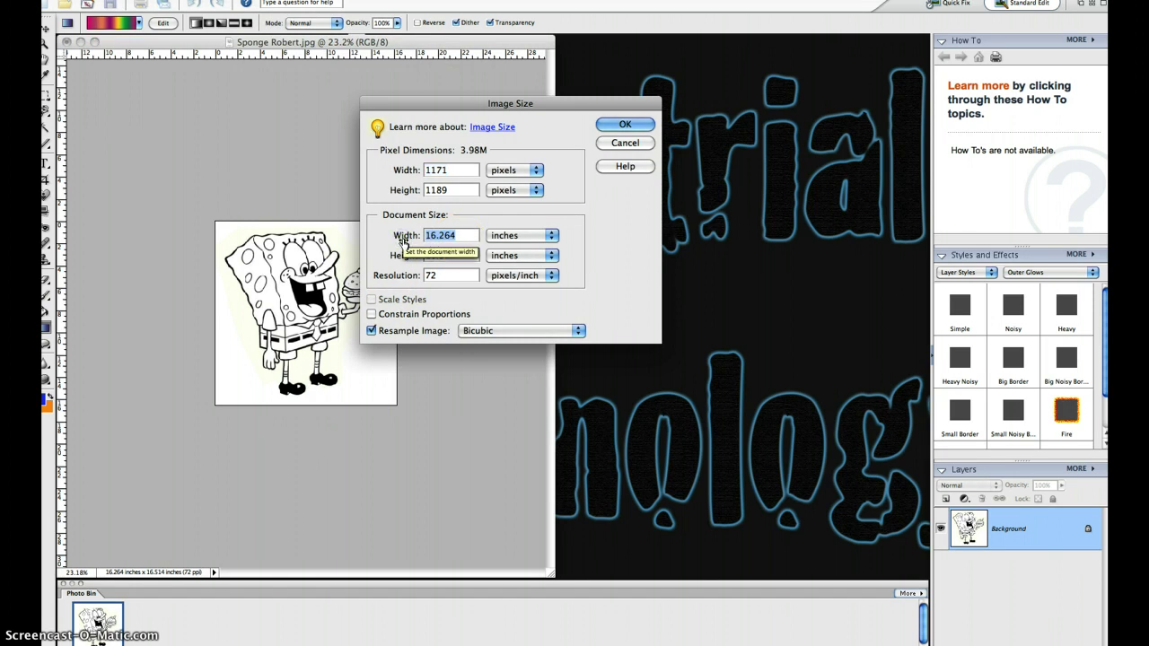
{"action": "type", "text": "8.5"}
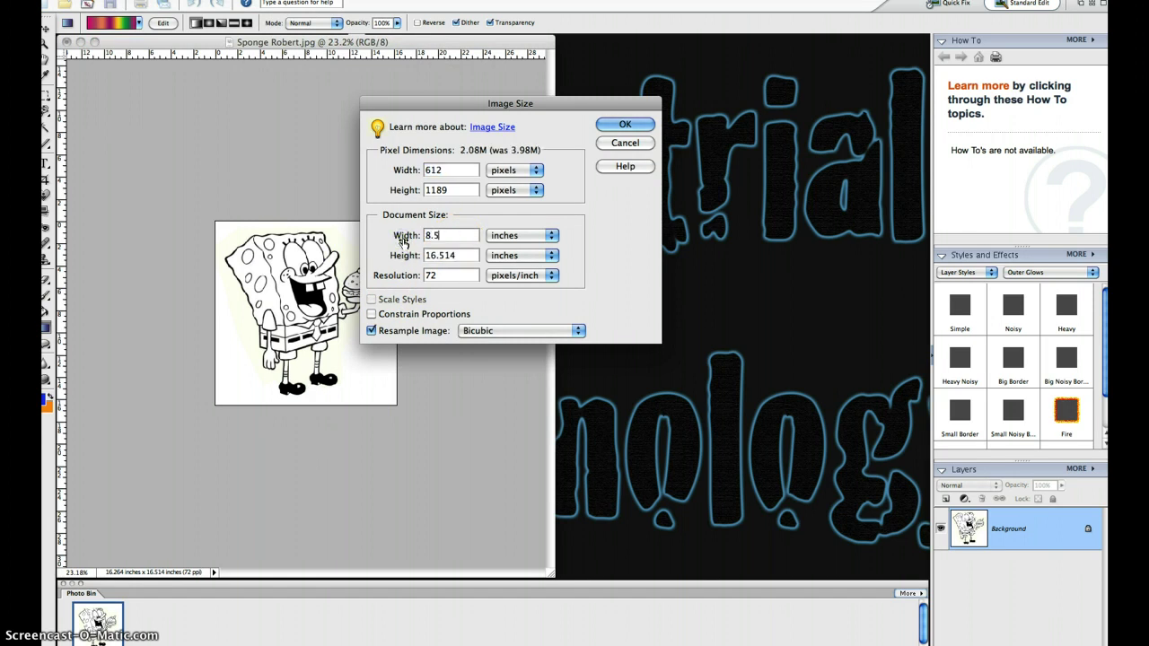
{"action": "key", "text": "Tab"}
{"action": "type", "text": "11"}
{"action": "key", "text": "Tab"}
{"action": "type", "text": "300"}
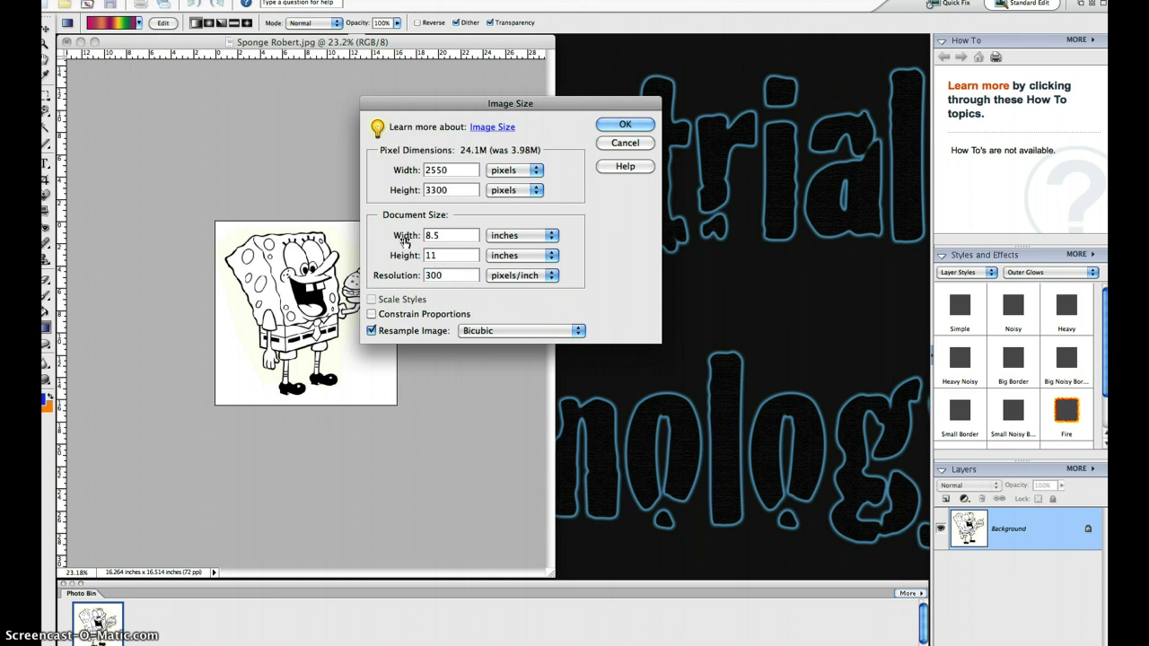
{"action": "left_click", "coordinate": [505, 101]}
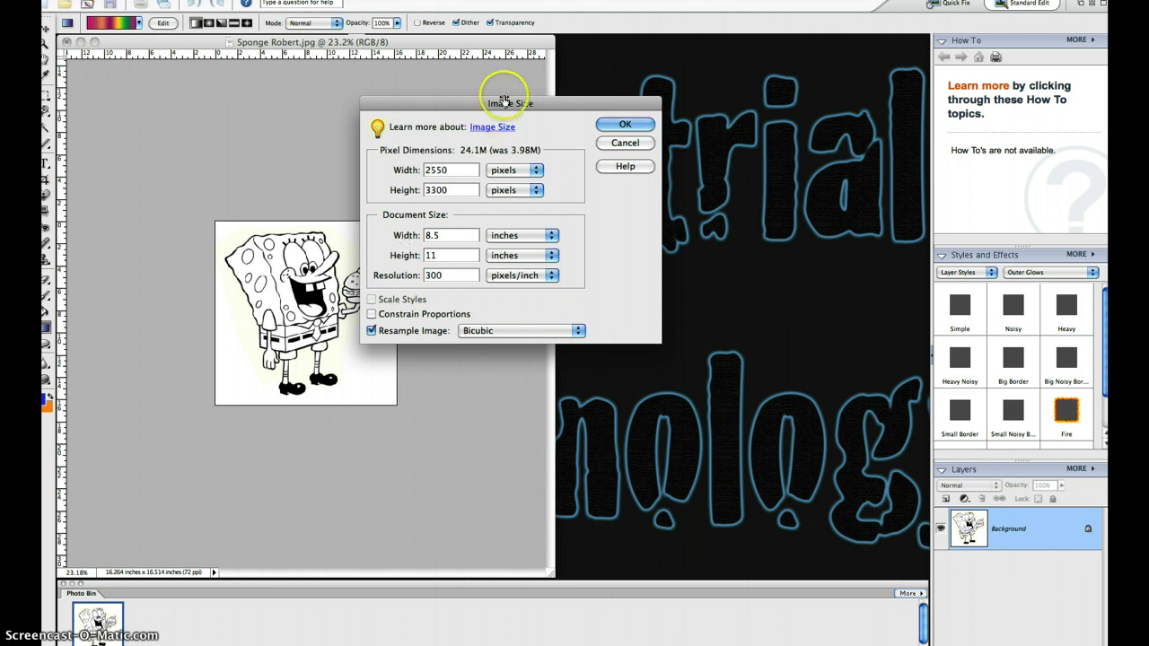
{"action": "left_click", "coordinate": [613, 129]}
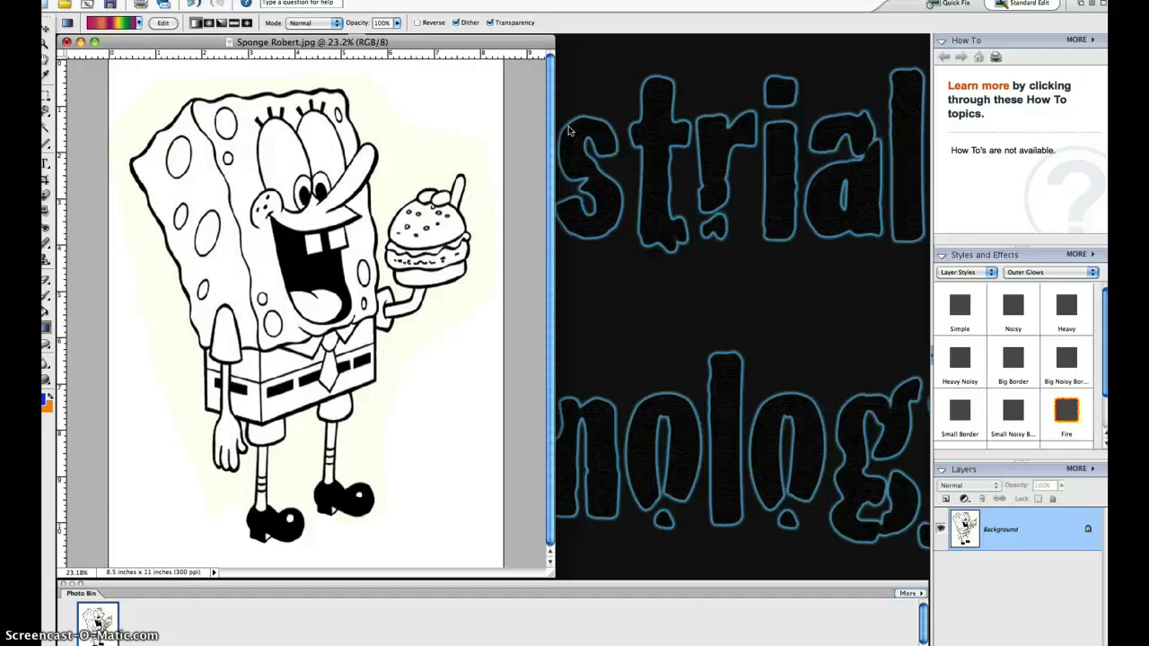
- Convert the locked Background into a regular layer named Layer 0
{"action": "left_click", "coordinate": [557, 123]}
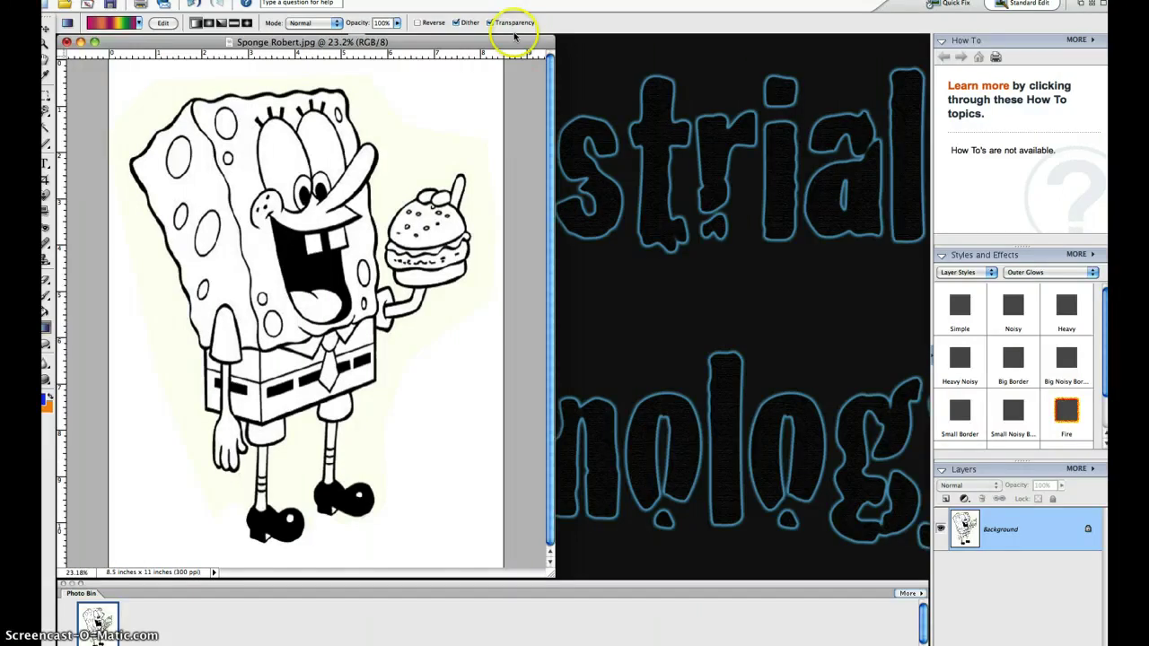
{"action": "left_click", "coordinate": [449, 0]}
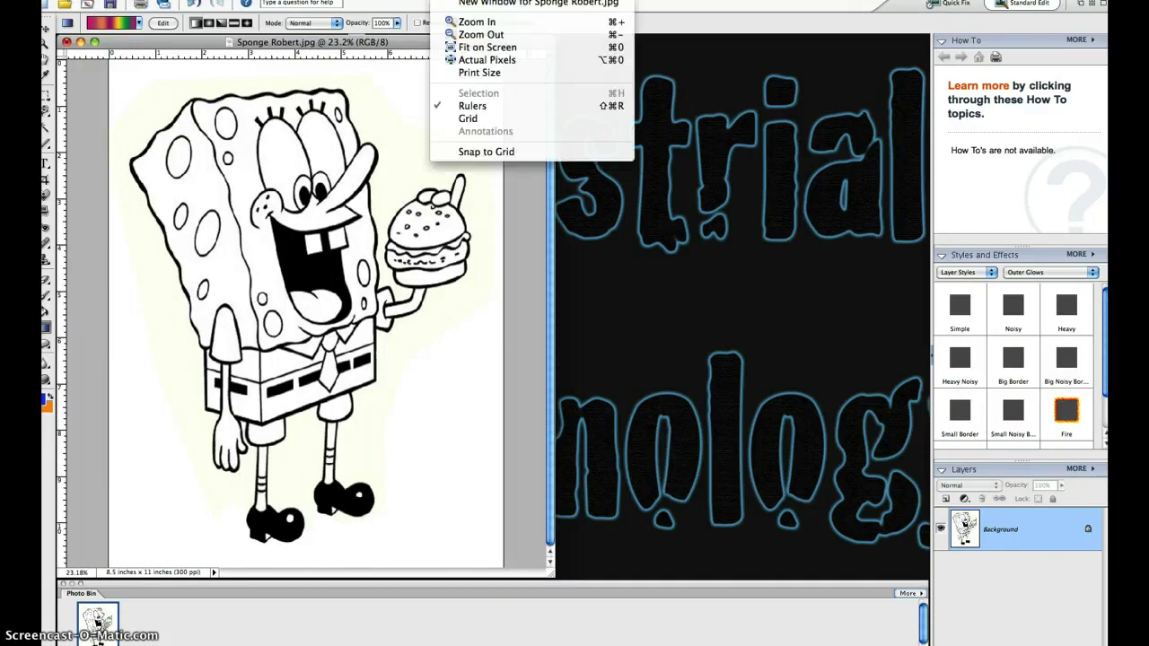
{"action": "left_click", "coordinate": [461, 52]}
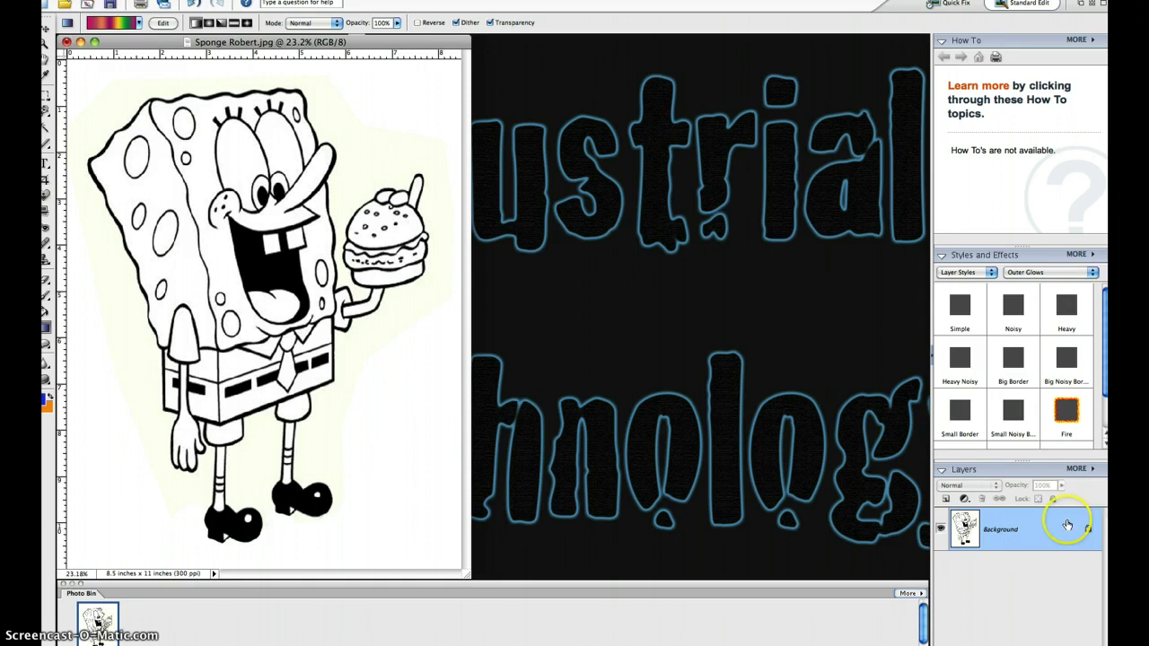
{"action": "double_click", "coordinate": [1048, 525]}
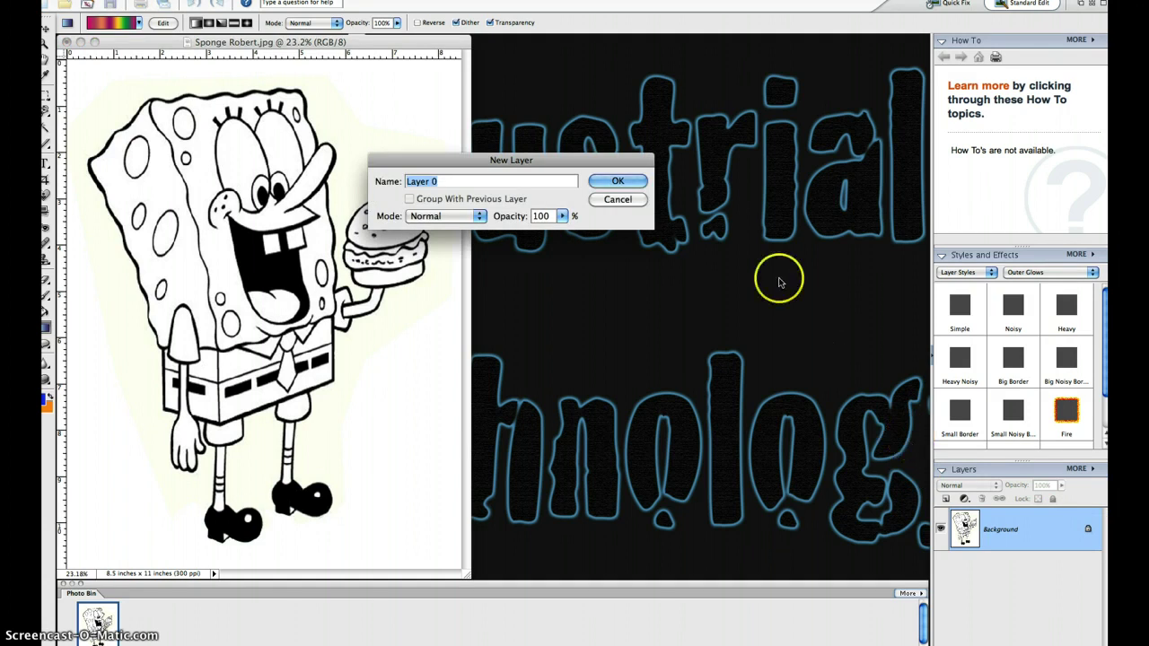
{"action": "left_click", "coordinate": [639, 181]}
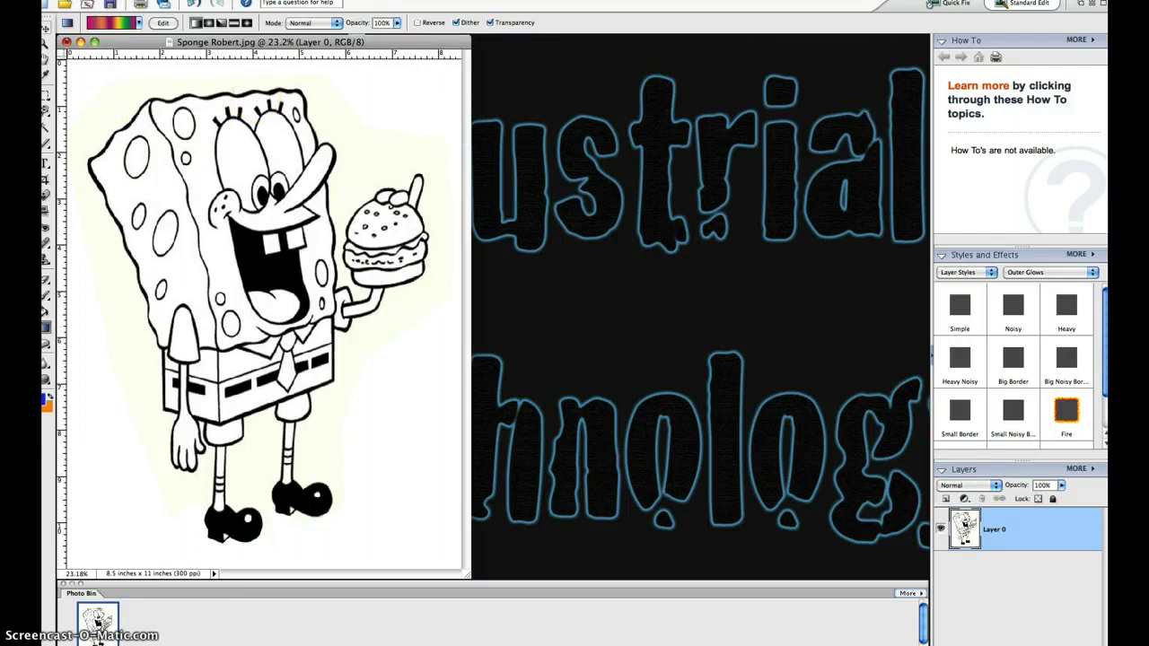
- Scale the drawing down to about 58% width and 43% height, anchored at the canvas's lower-left corner, and apply the transformation
{"action": "key", "text": "v"}
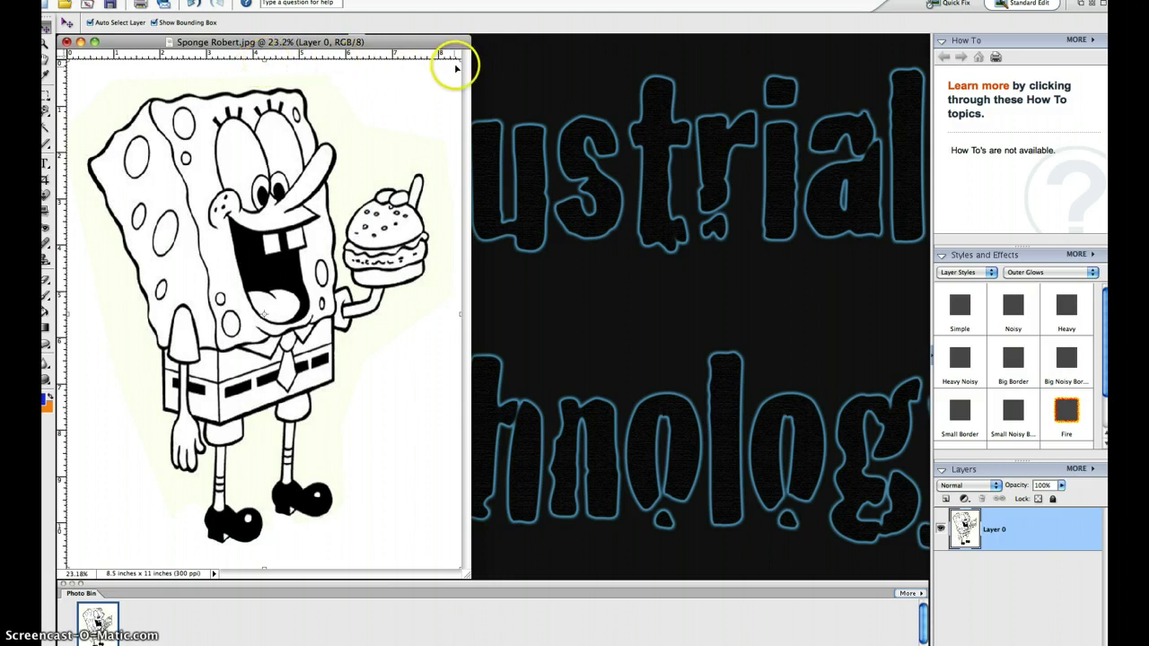
{"action": "left_click_drag", "start_coordinate": [455, 52], "coordinate": [291, 350]}
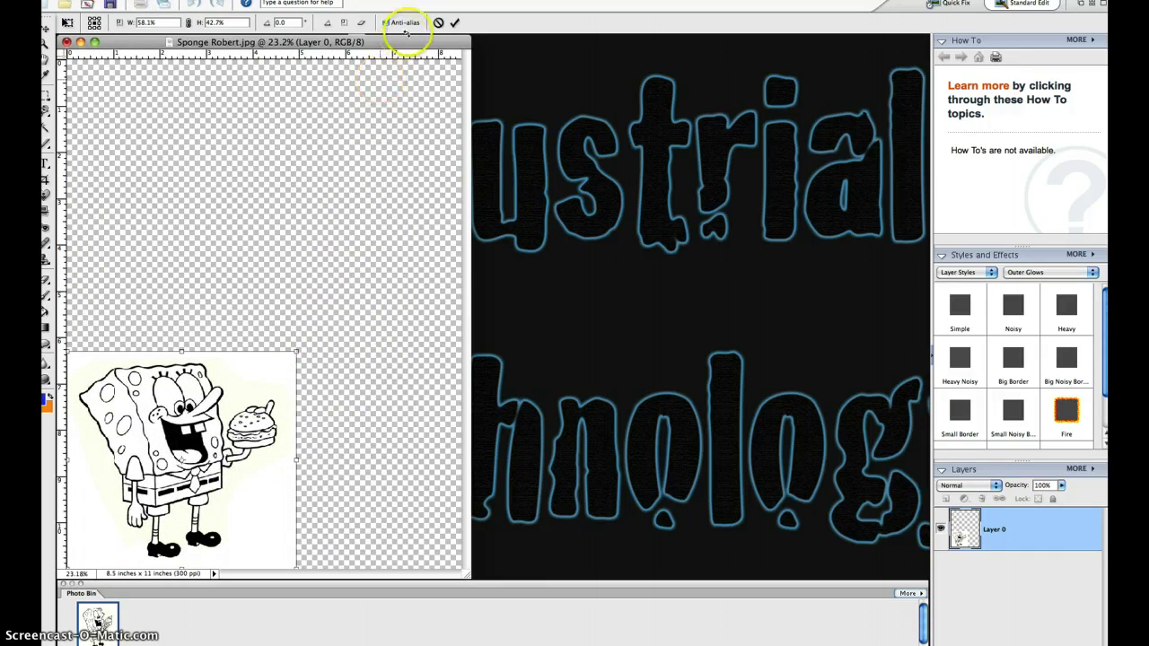
{"action": "left_click", "coordinate": [454, 23]}
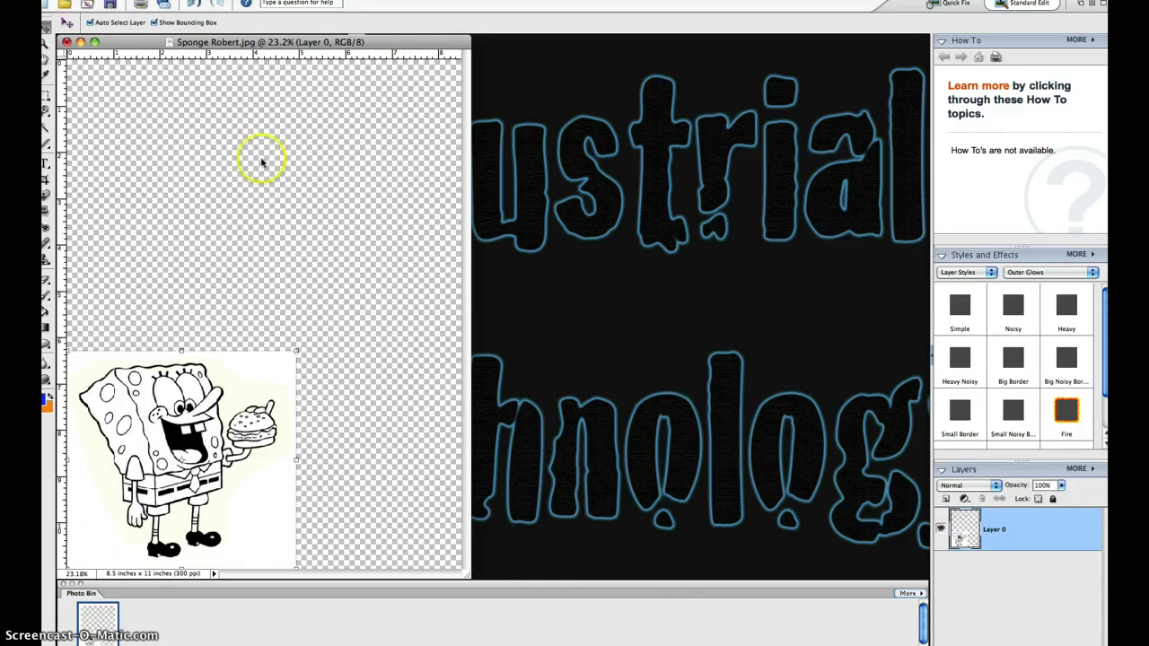
- Try the Magic Eraser with Contiguous enabled on the white area around the character, and undo the erasure
{"action": "left_click", "coordinate": [46, 279]}
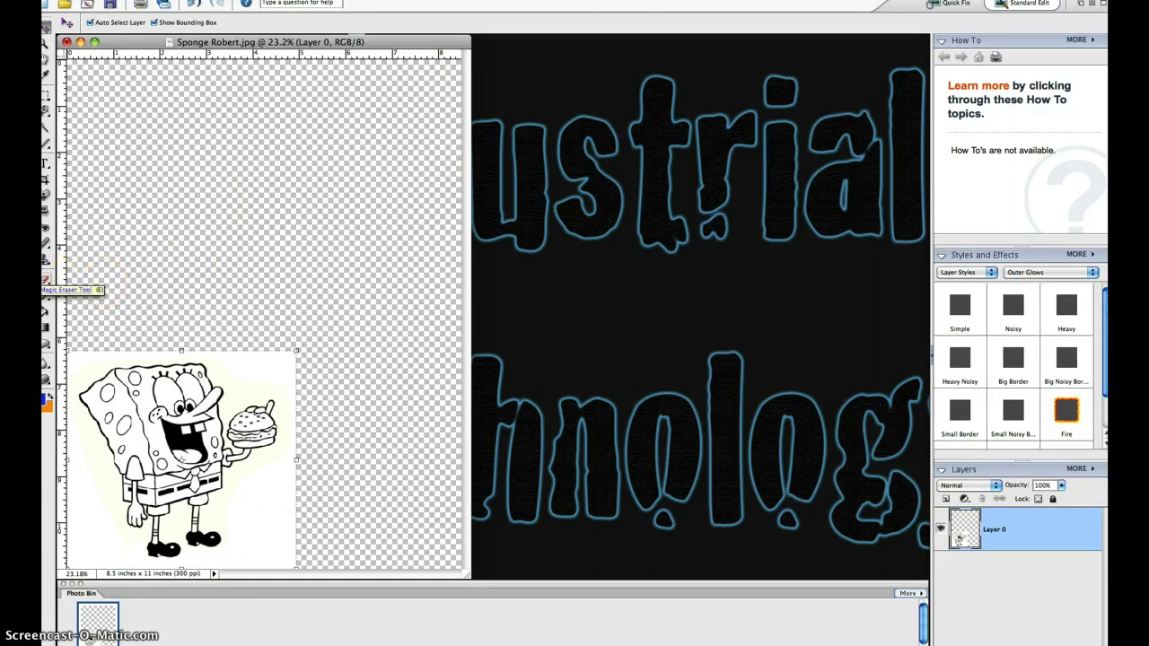
{"action": "mouse_move", "coordinate": [46, 280]}
{"action": "left_mouse_down"}
{"action": "mouse_move", "coordinate": [74, 281]}
{"action": "mouse_move", "coordinate": [85, 302]}
{"action": "mouse_move", "coordinate": [93, 279]}
{"action": "mouse_move", "coordinate": [93, 305]}
{"action": "left_mouse_up"}
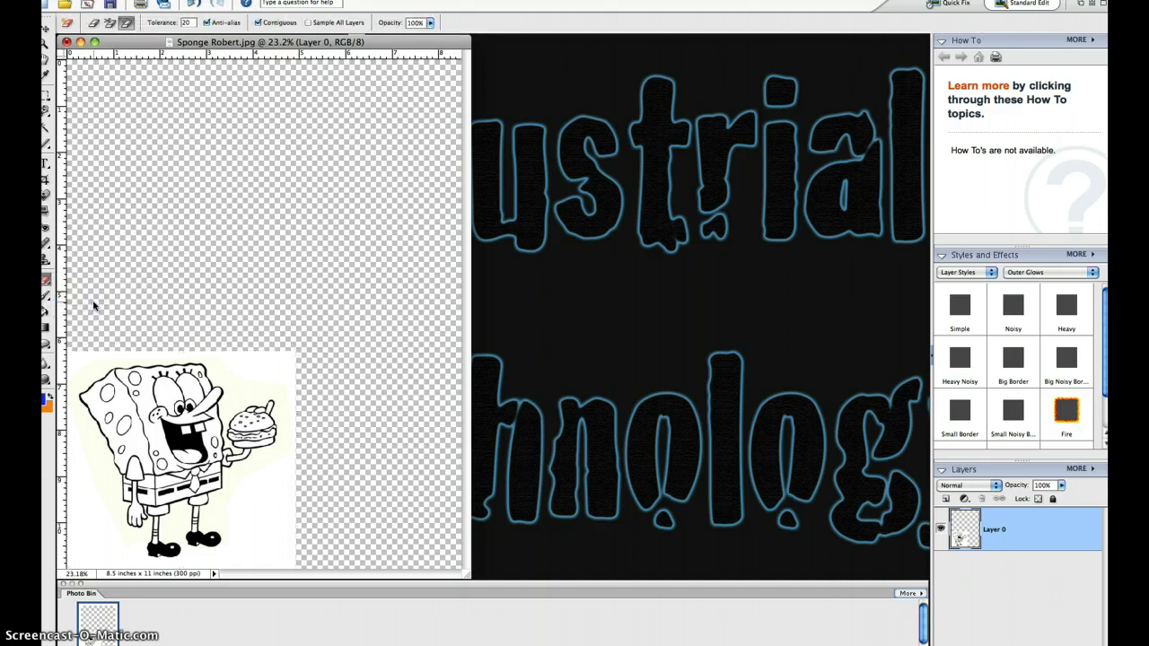
{"action": "left_click_drag", "start_coordinate": [91, 320], "coordinate": [87, 360]}
{"action": "left_click", "coordinate": [85, 359]}
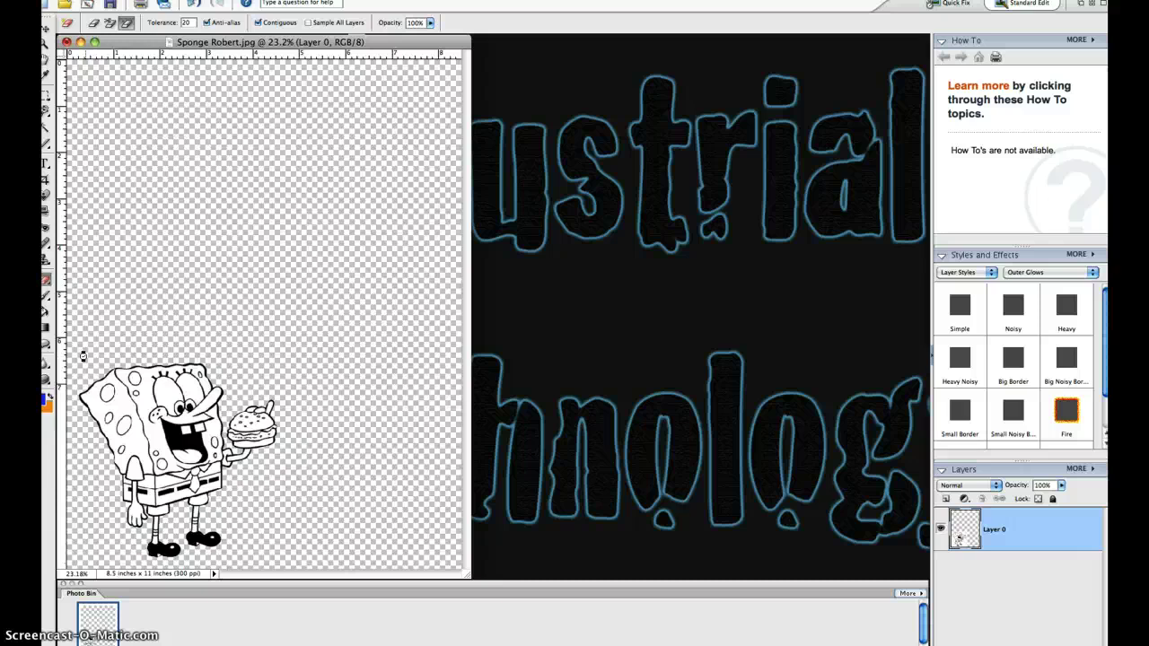
{"action": "key", "text": "ctrl+z"}
- Try erasing the white areas throughout the drawing with Contiguous turned off for the Magic Eraser, and undo the erasure
{"action": "mouse_move", "coordinate": [69, 366]}
{"action": "left_mouse_down"}
{"action": "mouse_move", "coordinate": [128, 246]}
{"action": "mouse_move", "coordinate": [188, 43]}
{"action": "mouse_move", "coordinate": [257, 26]}
{"action": "left_mouse_up"}
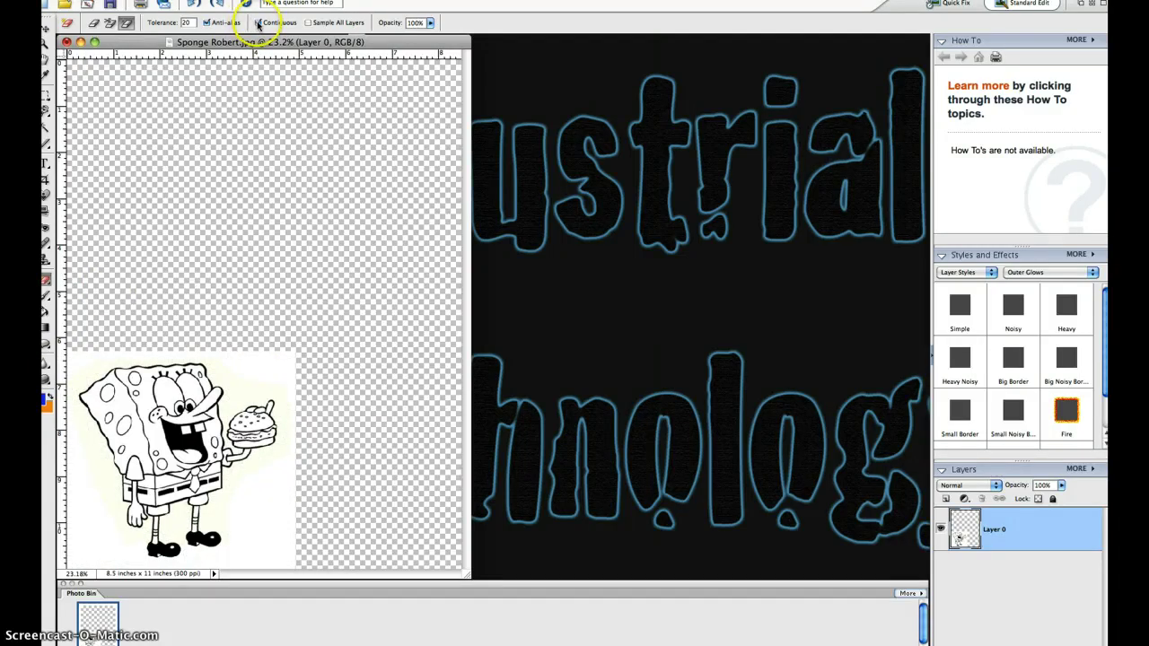
{"action": "left_click", "coordinate": [258, 22]}
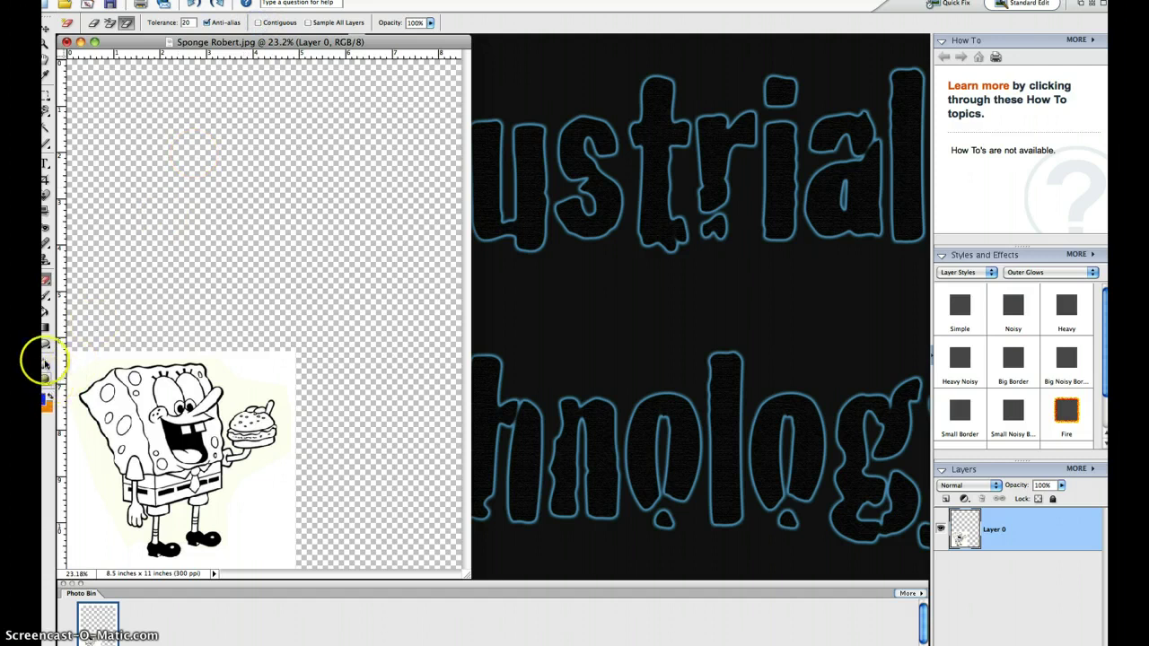
{"action": "left_click", "coordinate": [44, 364]}
{"action": "left_click_drag", "start_coordinate": [56, 351], "coordinate": [83, 371]}
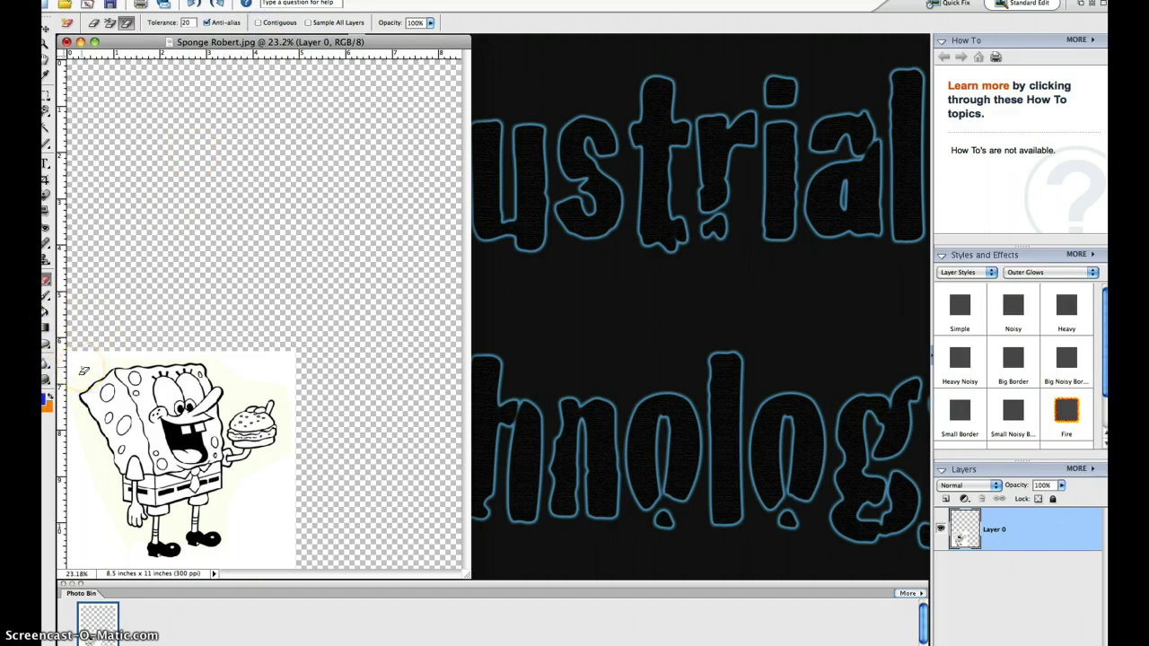
{"action": "left_click", "coordinate": [84, 371]}
{"action": "left_click", "coordinate": [122, 415]}
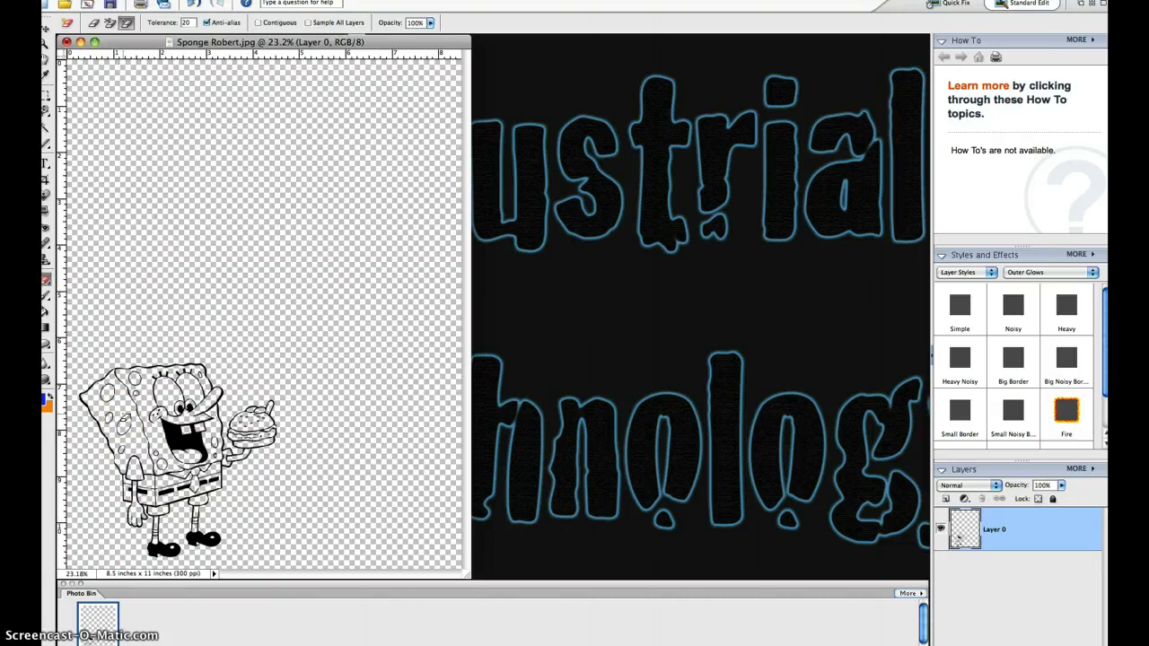
{"action": "left_click", "coordinate": [155, 379]}
{"action": "left_click", "coordinate": [220, 229]}
{"action": "left_click", "coordinate": [204, 96]}
{"action": "left_click", "coordinate": [179, 5]}
{"action": "left_click", "coordinate": [194, 5]}
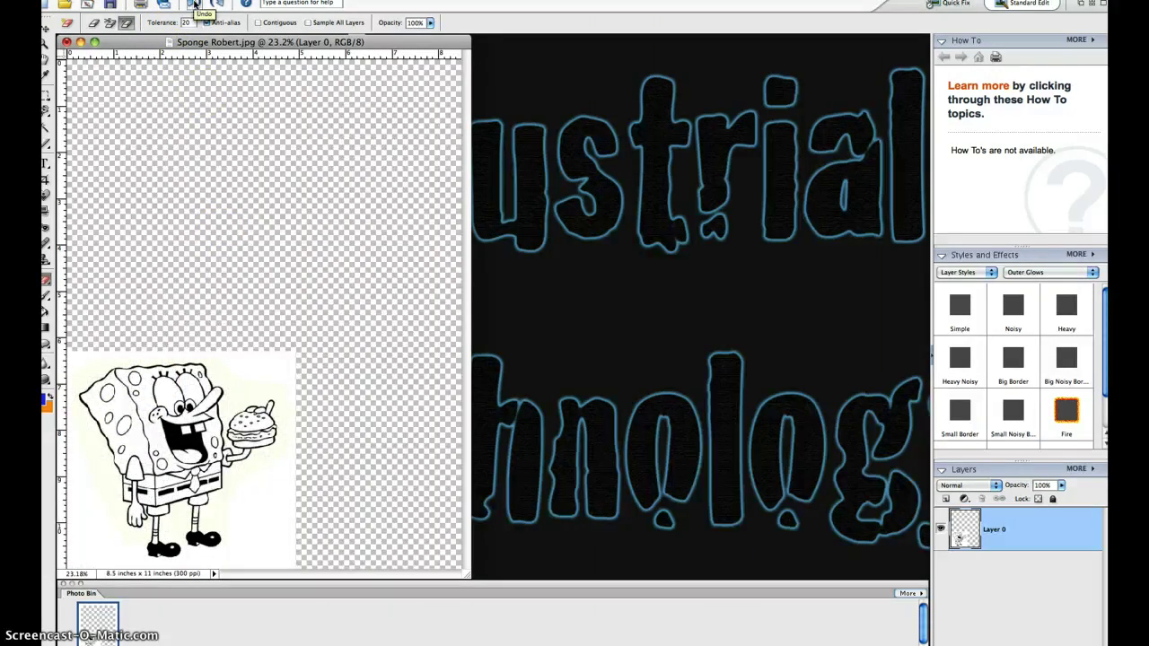
- Turn Contiguous back on and erase only the background surrounding the character with the Magic Eraser
{"action": "left_click", "coordinate": [251, 23]}
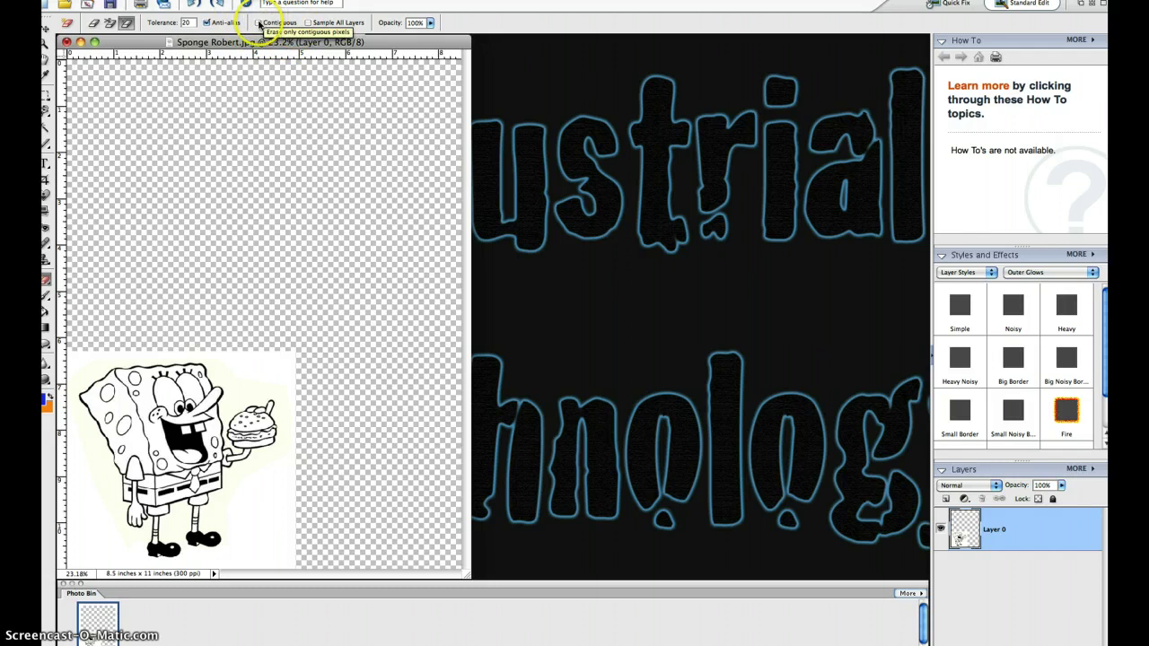
{"action": "left_click", "coordinate": [259, 22]}
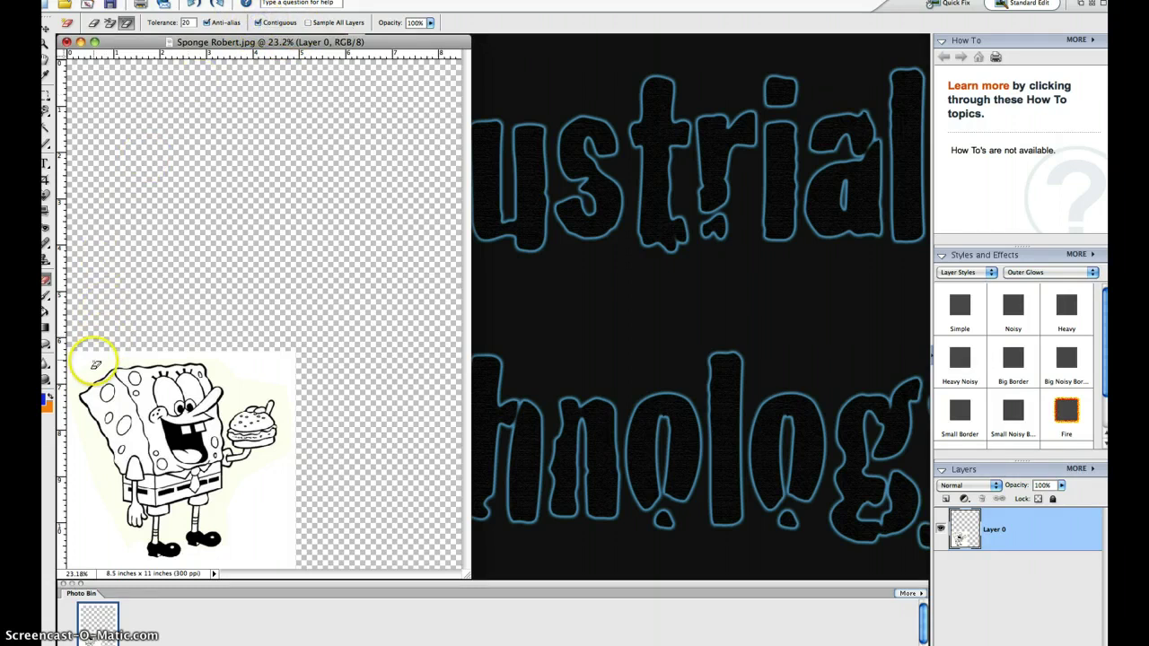
{"action": "left_click", "coordinate": [94, 364]}
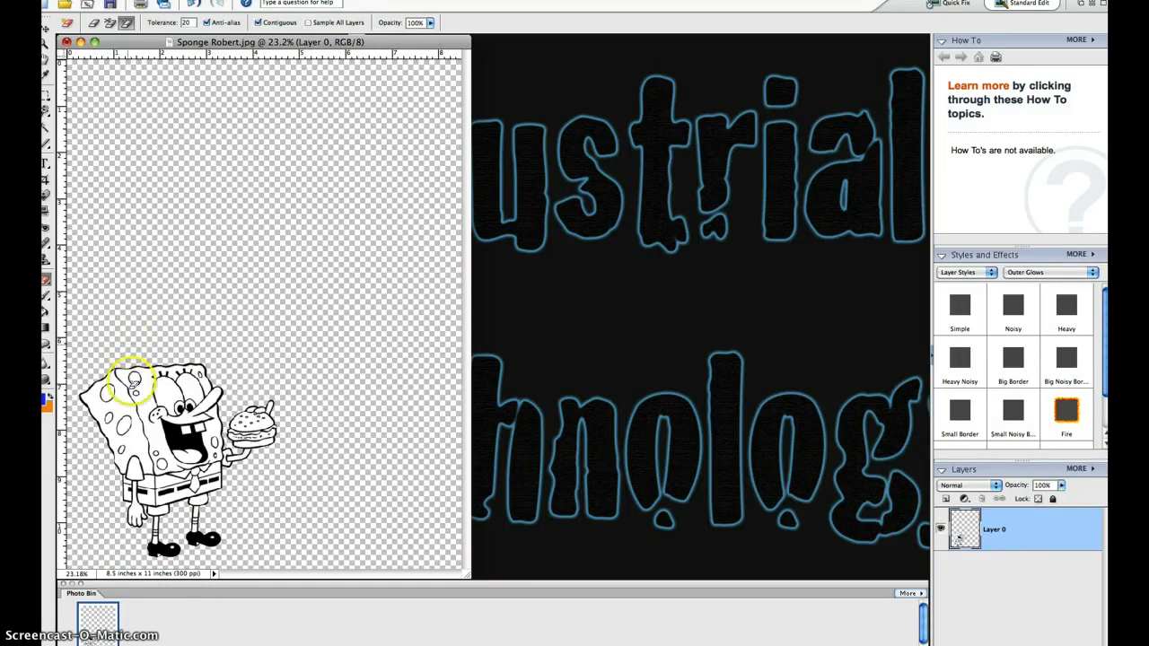
- Fill four spots on the side of the character's body with the blue foreground color using the Paint Bucket
{"action": "scroll", "coordinate": [130, 502], "scroll_direction": "up", "scroll_amount": 5}
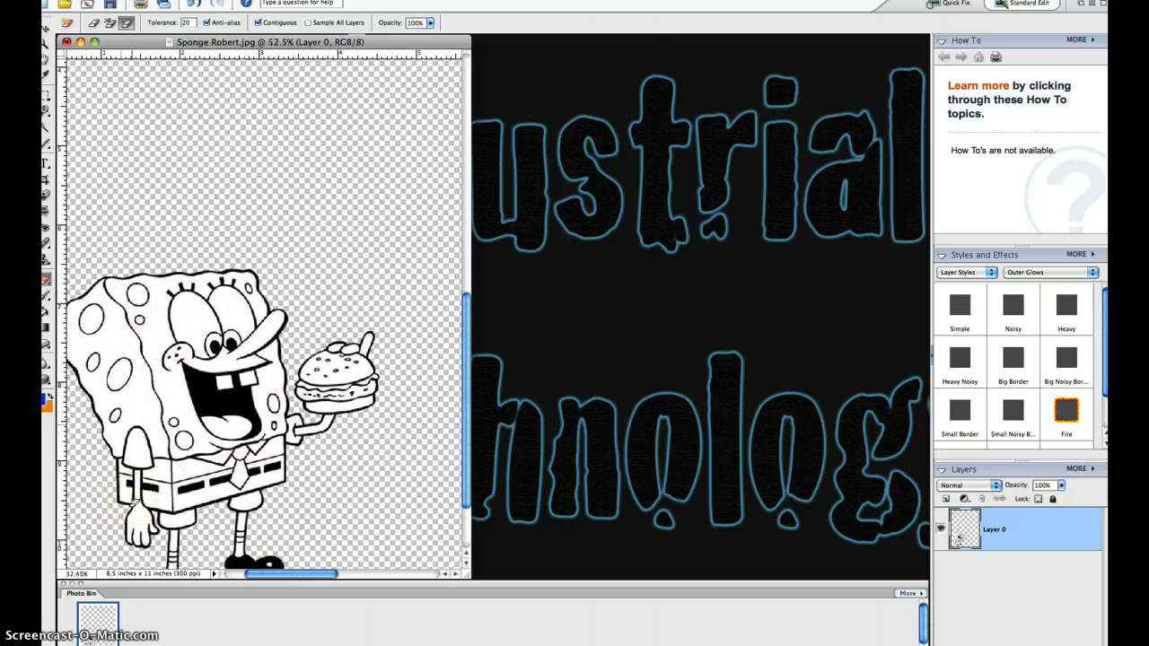
{"action": "scroll", "coordinate": [133, 504], "scroll_direction": "up", "scroll_amount": 2}
{"action": "left_click", "coordinate": [135, 494]}
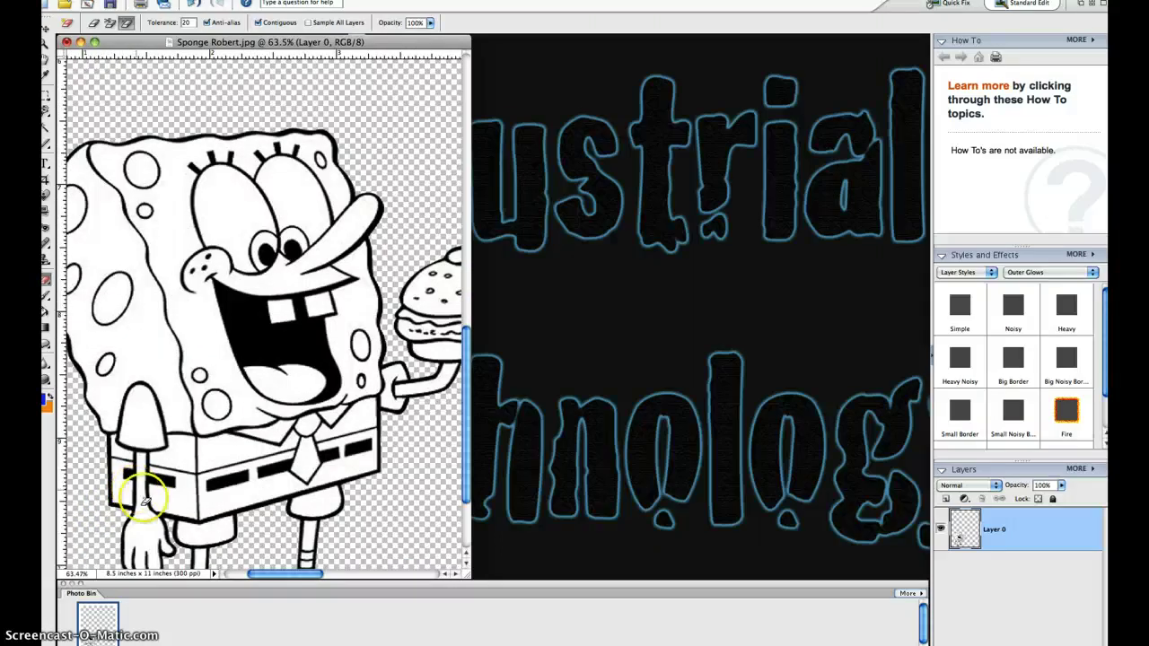
{"action": "left_click", "coordinate": [43, 313]}
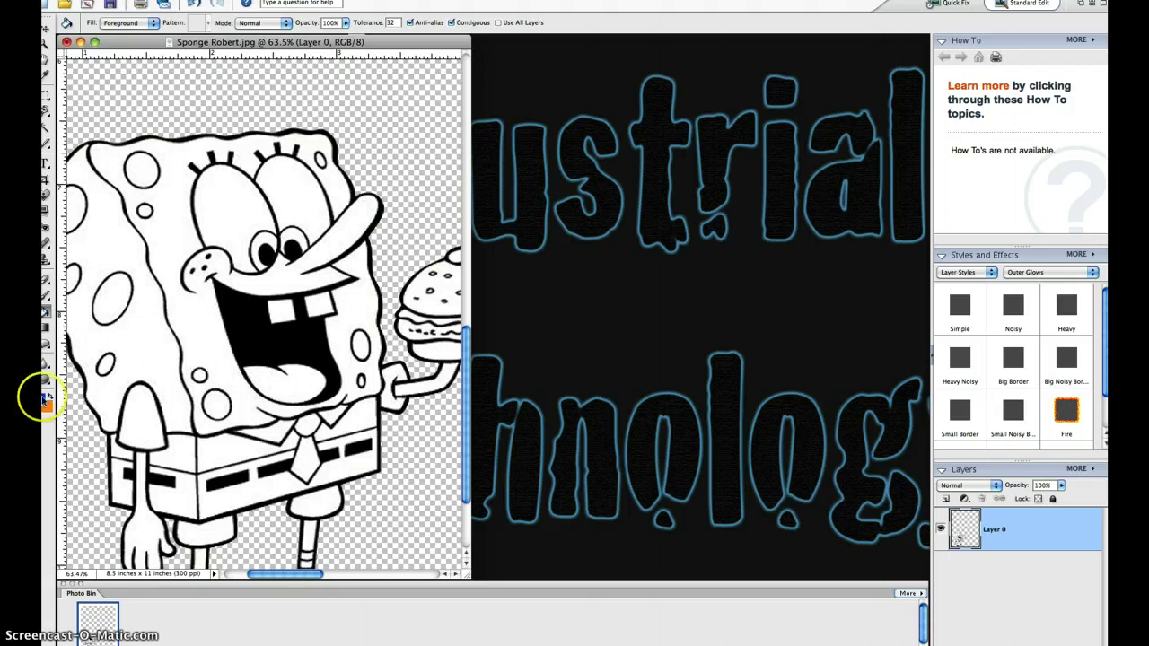
{"action": "left_click", "coordinate": [111, 293]}
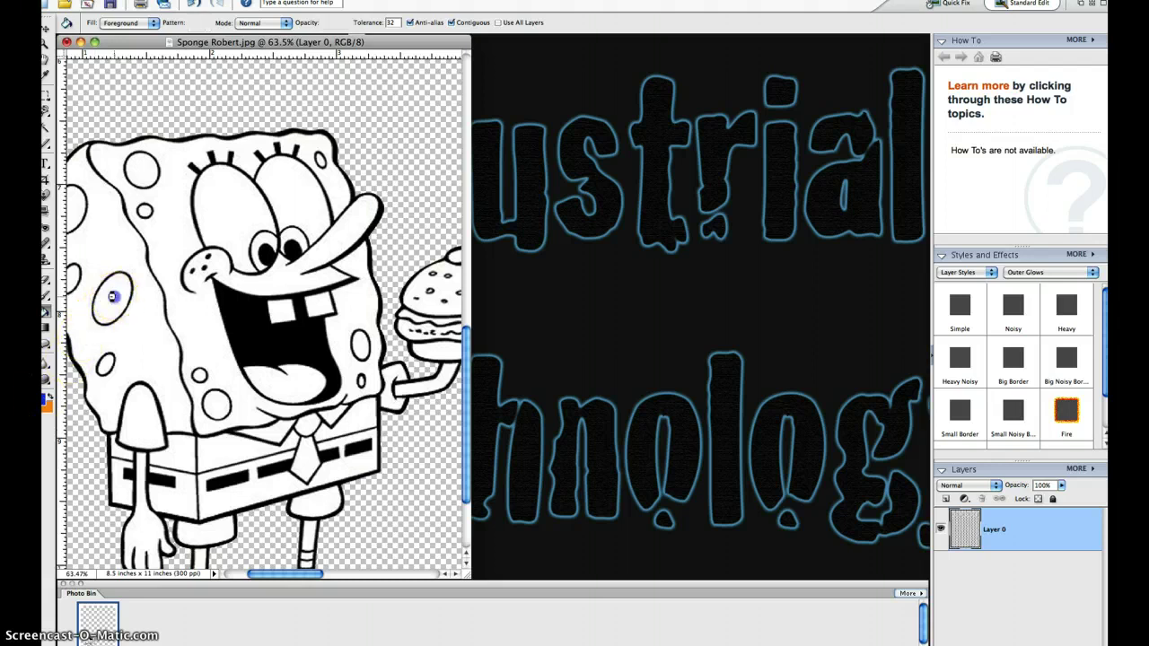
{"action": "left_click", "coordinate": [105, 365]}
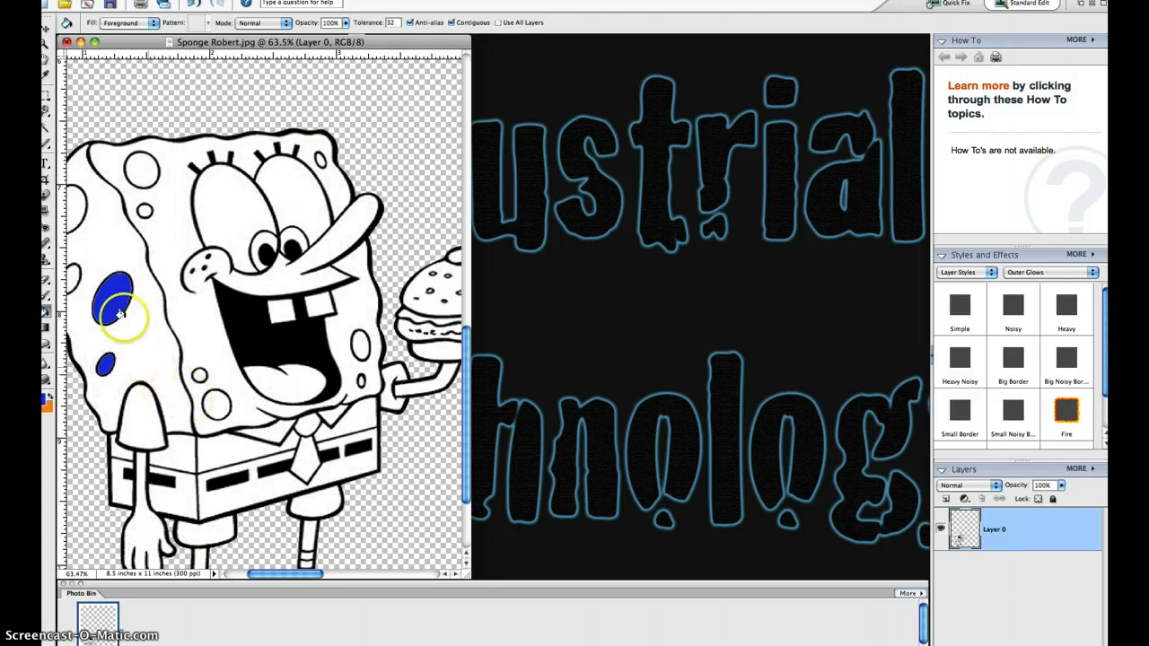
{"action": "left_click", "coordinate": [74, 278]}
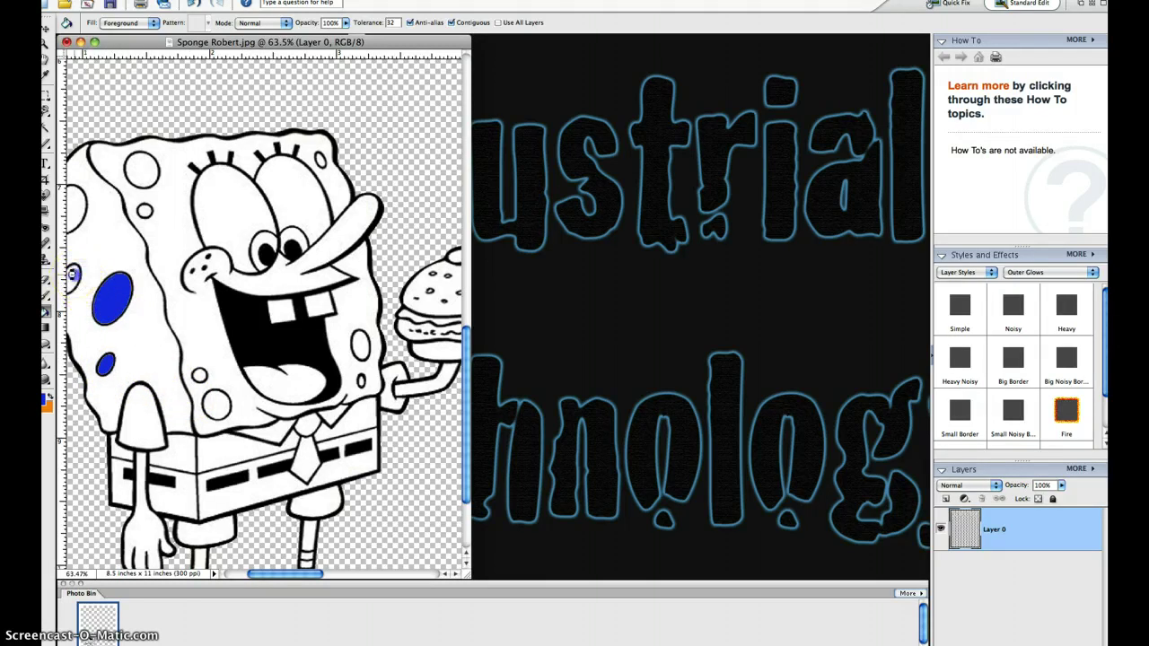
{"action": "left_click", "coordinate": [79, 205]}
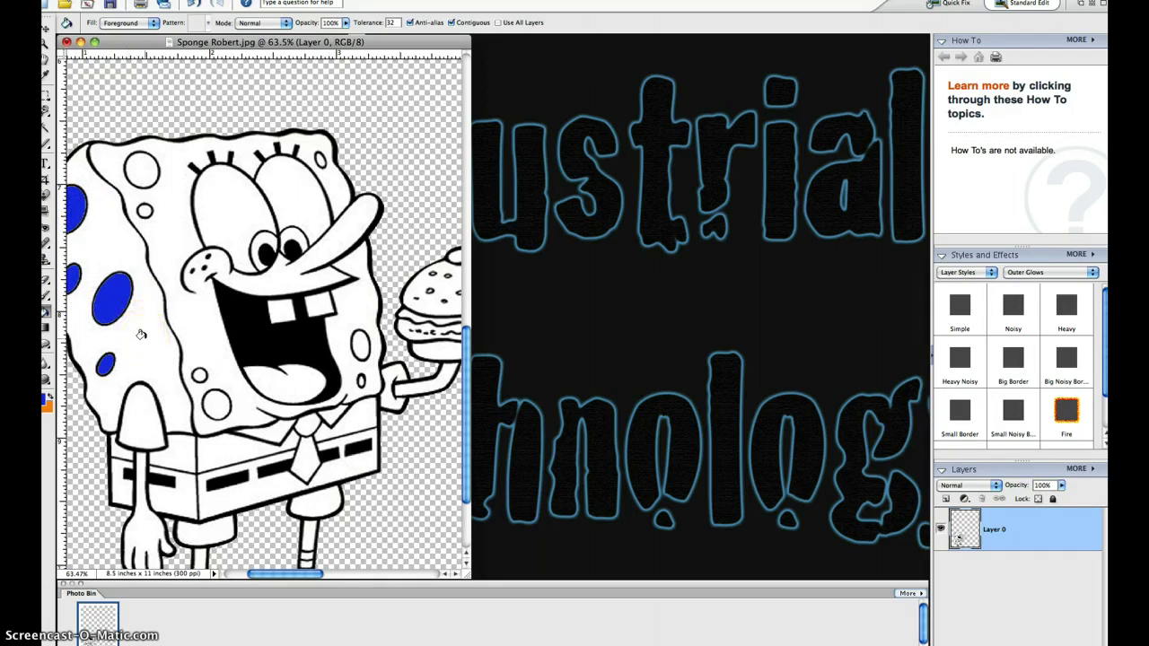
- Switch to the Brush tool and set the foreground color to dark blue, hex 283981
{"action": "left_click", "coordinate": [45, 301]}
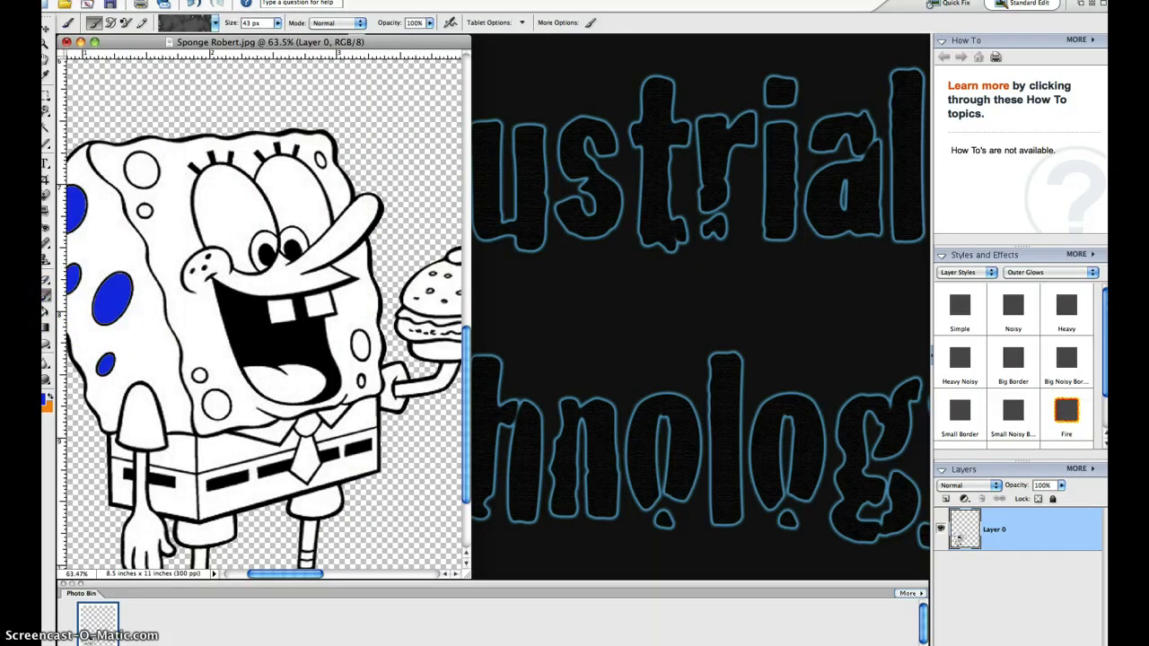
{"action": "left_click", "coordinate": [45, 398]}
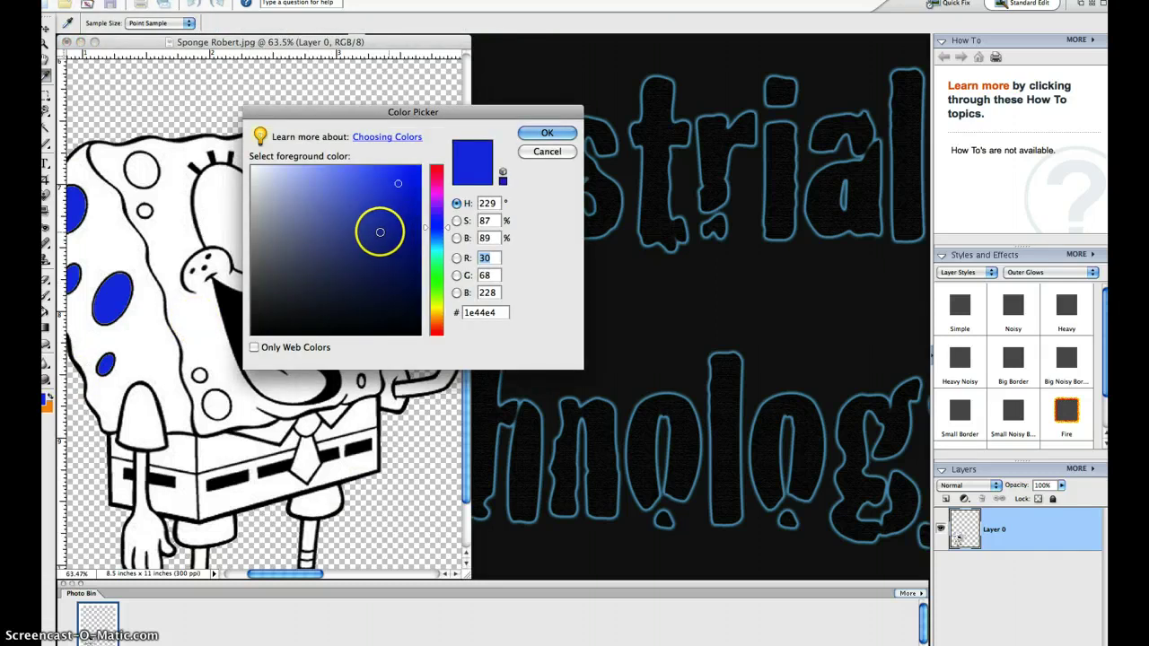
{"action": "left_click", "coordinate": [363, 235]}
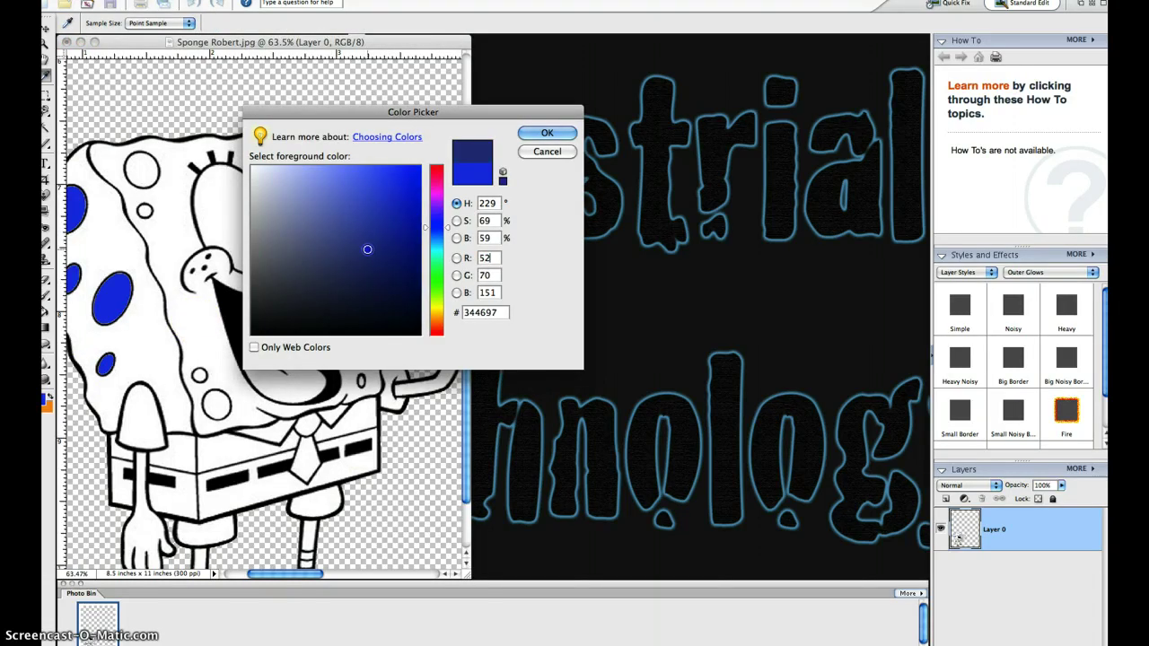
{"action": "left_click", "coordinate": [367, 248]}
{"action": "left_click", "coordinate": [538, 131]}
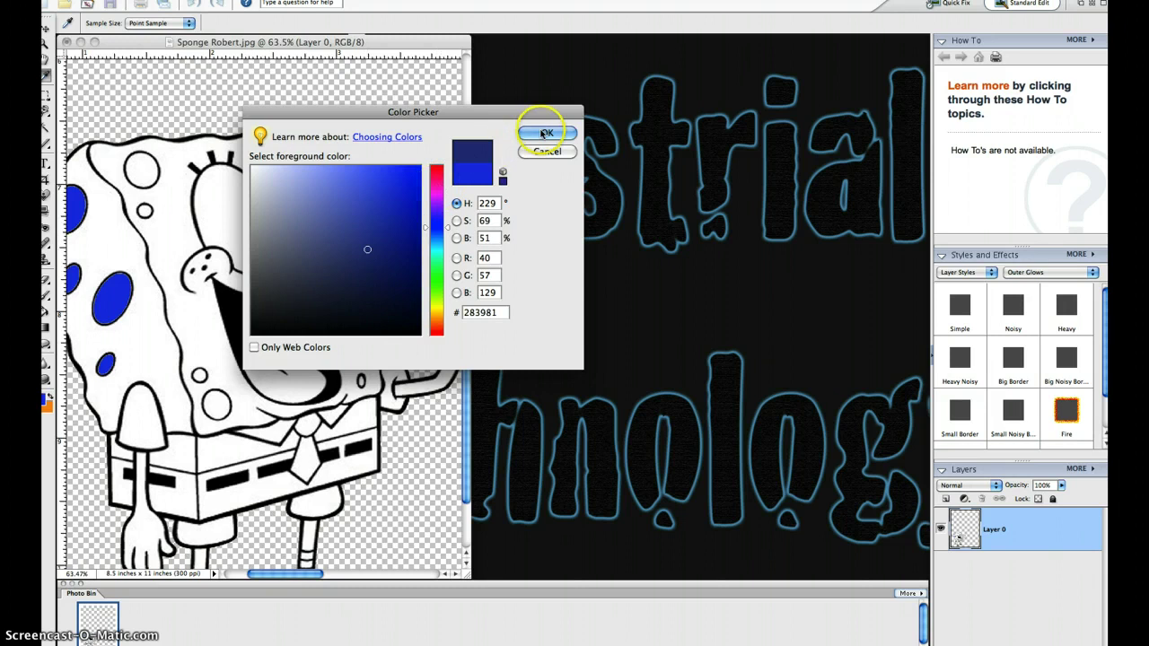
{"action": "left_click", "coordinate": [539, 131]}
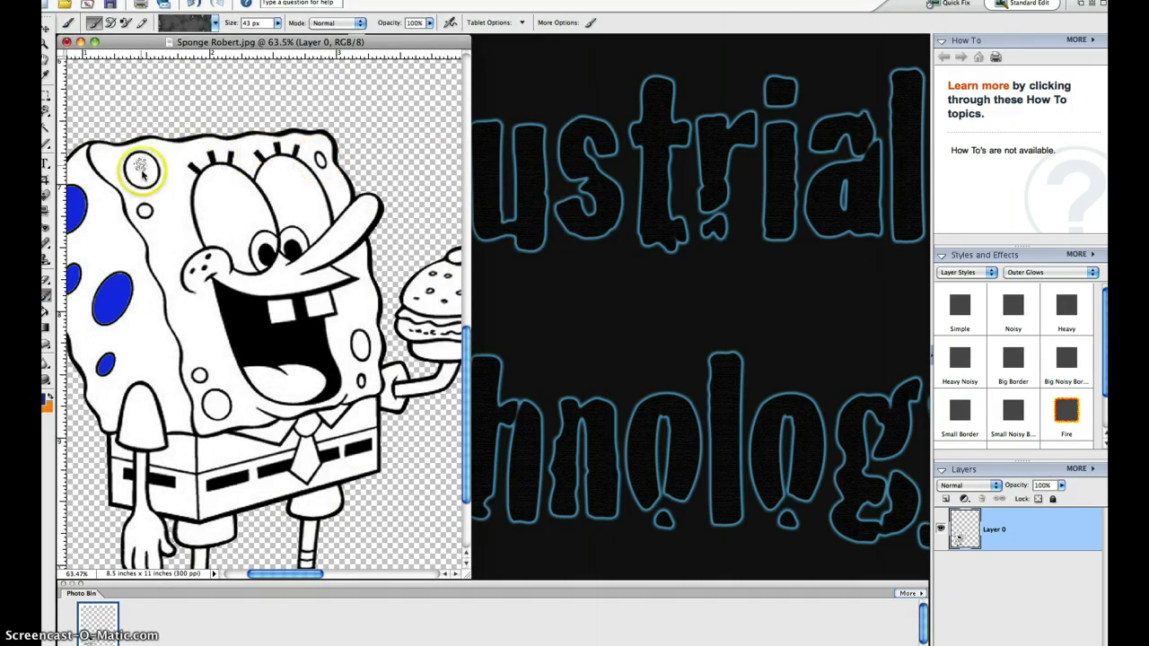
- Try painting the large spot in the upper corner of the face with the 43 px brush, and undo the painting
{"action": "mouse_move", "coordinate": [145, 196]}
{"action": "left_mouse_down"}
{"action": "mouse_move", "coordinate": [138, 167]}
{"action": "mouse_move", "coordinate": [144, 193]}
{"action": "left_mouse_up"}
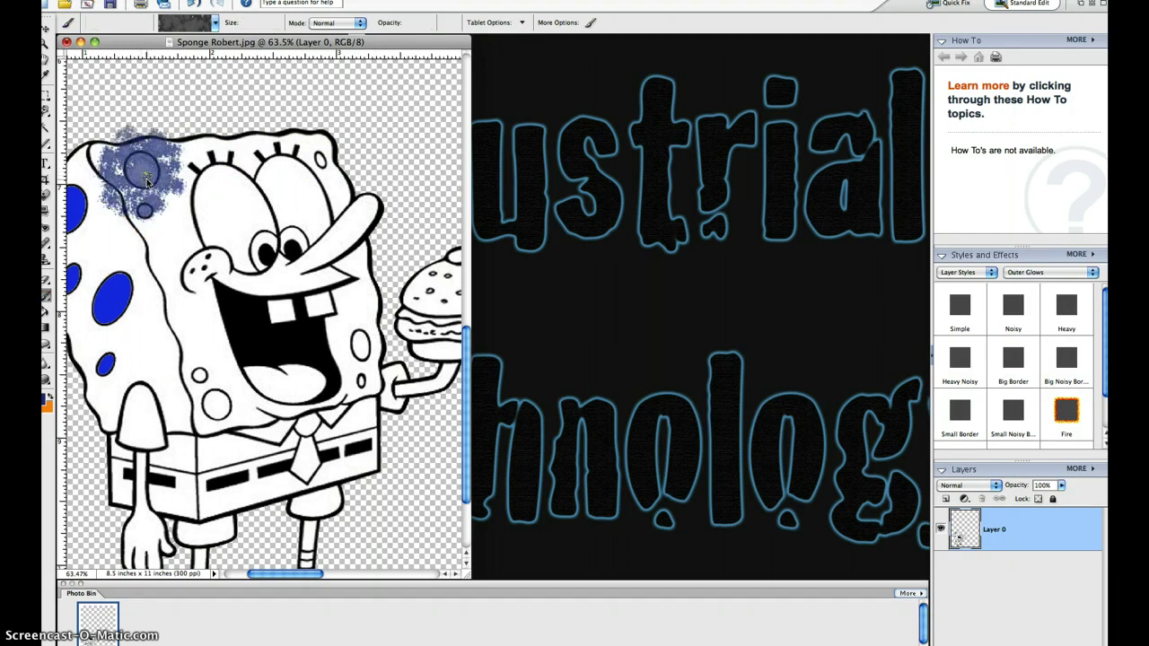
{"action": "left_click", "coordinate": [165, 204]}
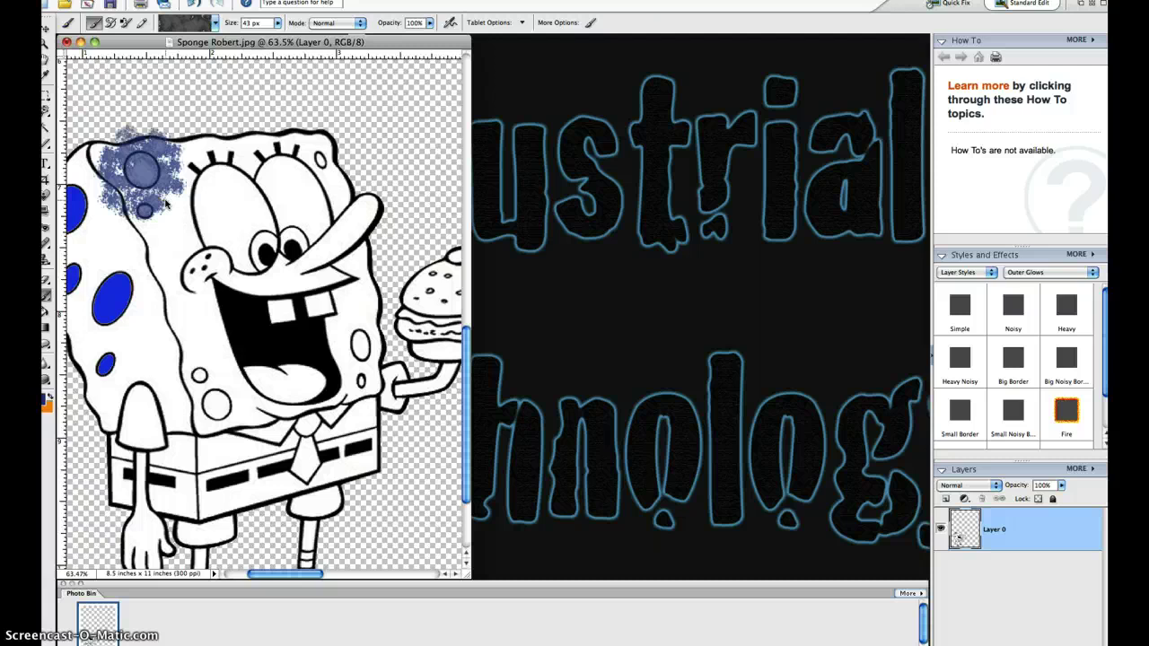
{"action": "key", "text": "super+z"}
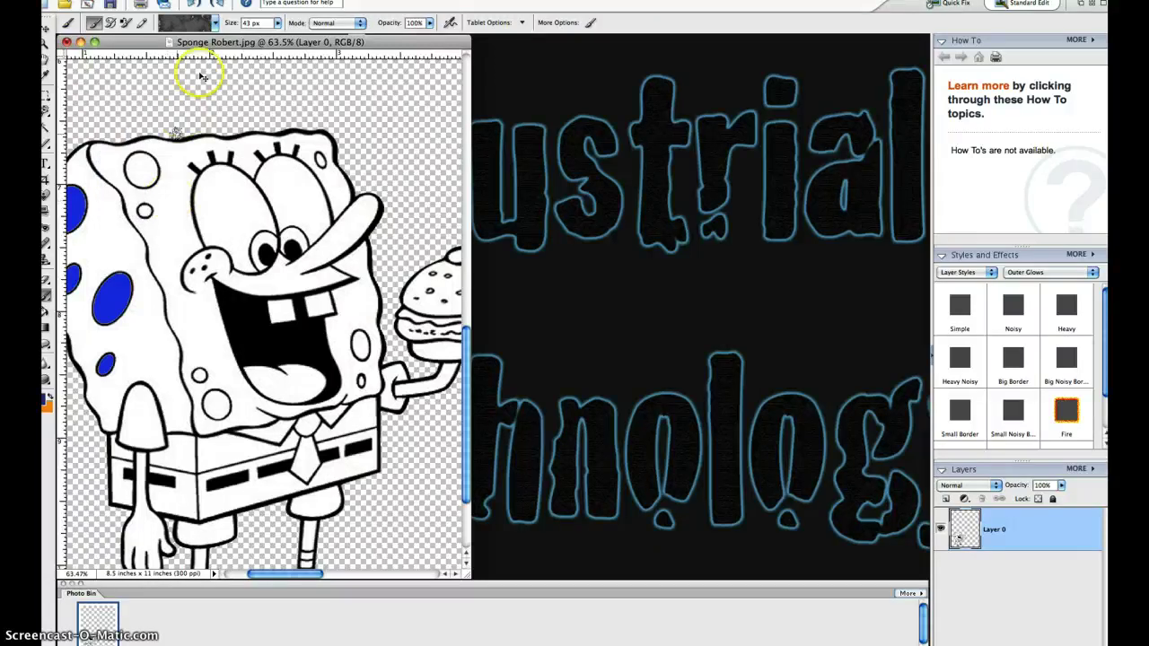
- Choose the dense, rough-textured 14 px brush from the Wet Media Brushes and set its size to 40 px
{"action": "left_click", "coordinate": [212, 27]}
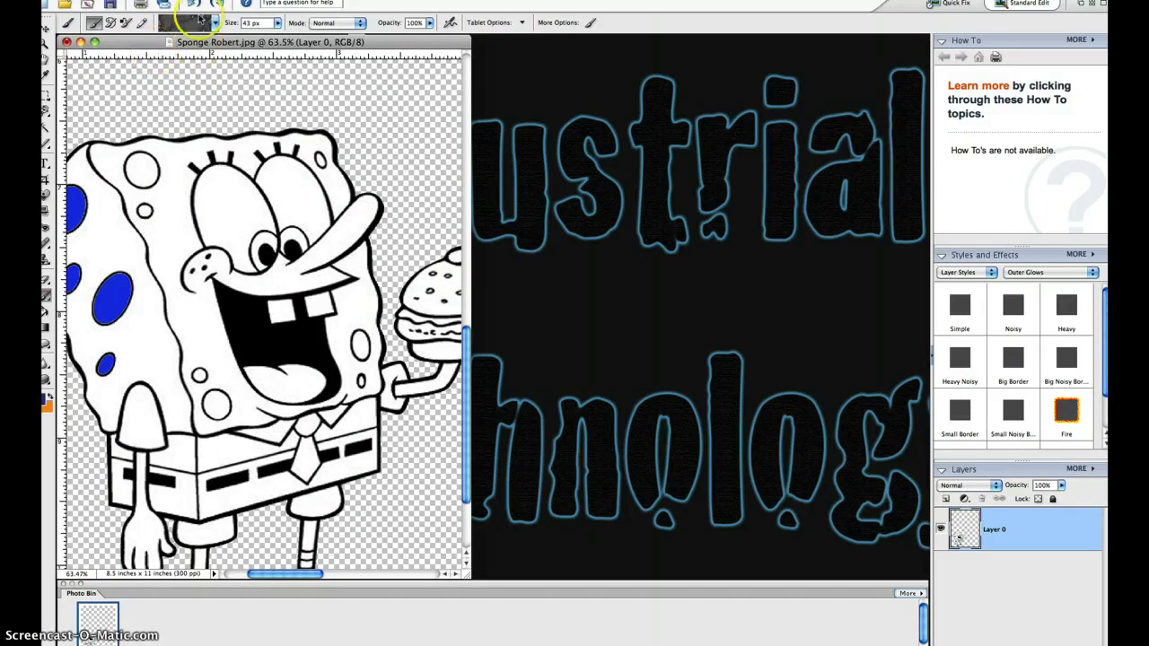
{"action": "left_click", "coordinate": [215, 25]}
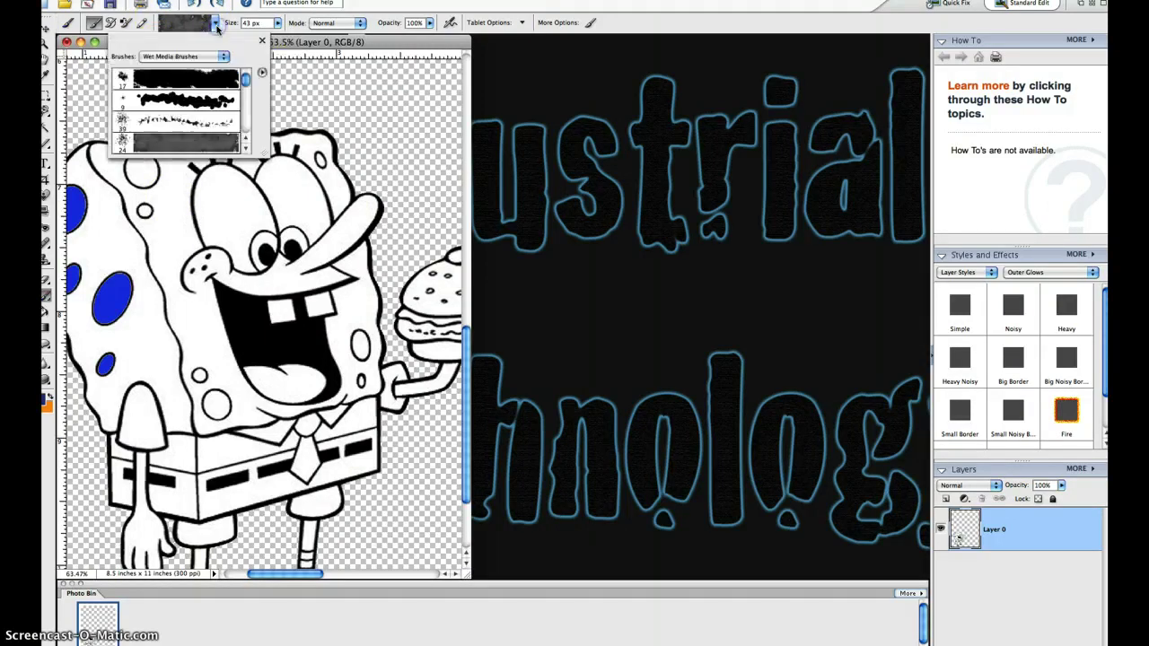
{"action": "scroll", "coordinate": [194, 106], "scroll_direction": "down", "scroll_amount": 2}
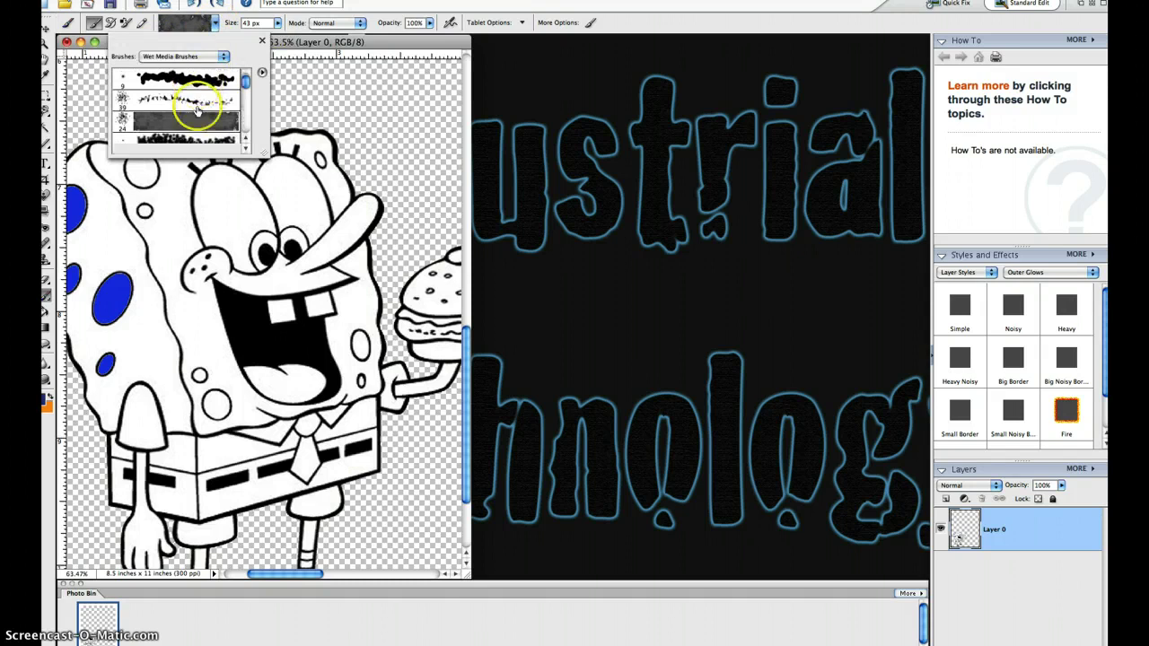
{"action": "scroll", "coordinate": [194, 105], "scroll_direction": "down", "scroll_amount": 3}
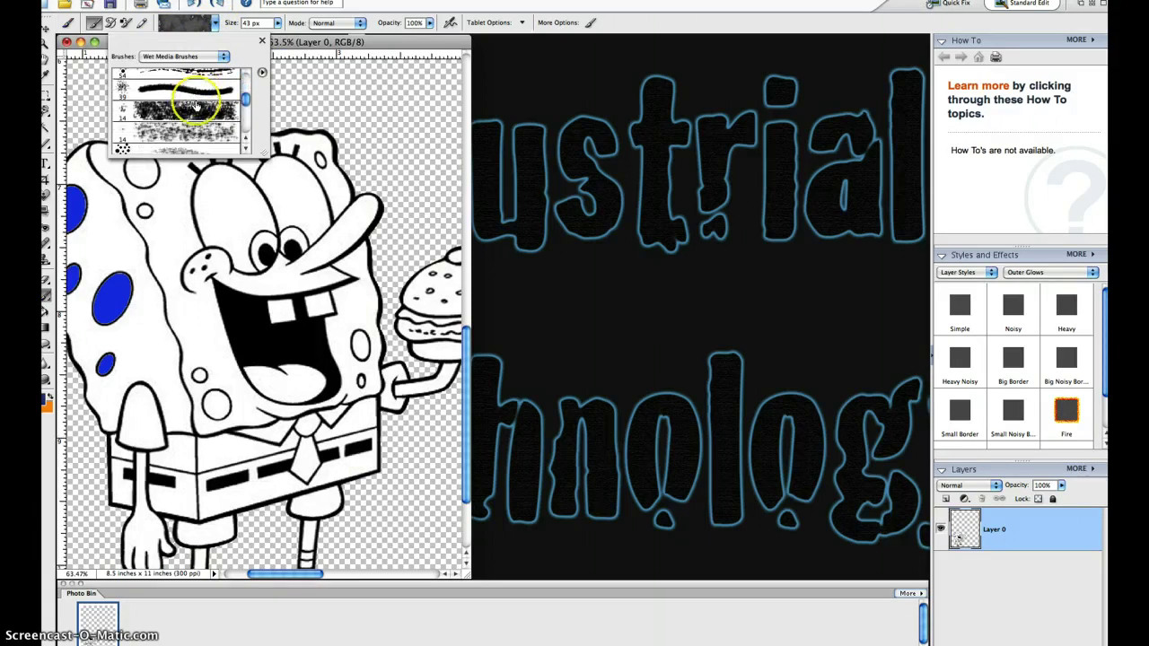
{"action": "left_click", "coordinate": [193, 113]}
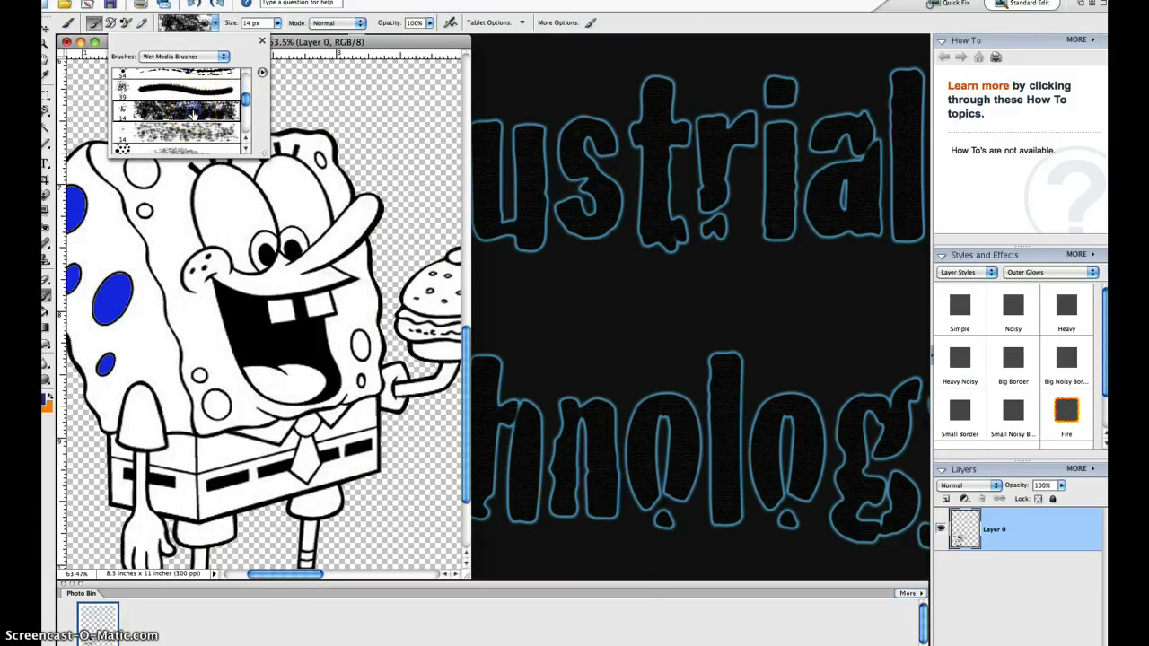
{"action": "left_click", "coordinate": [286, 82]}
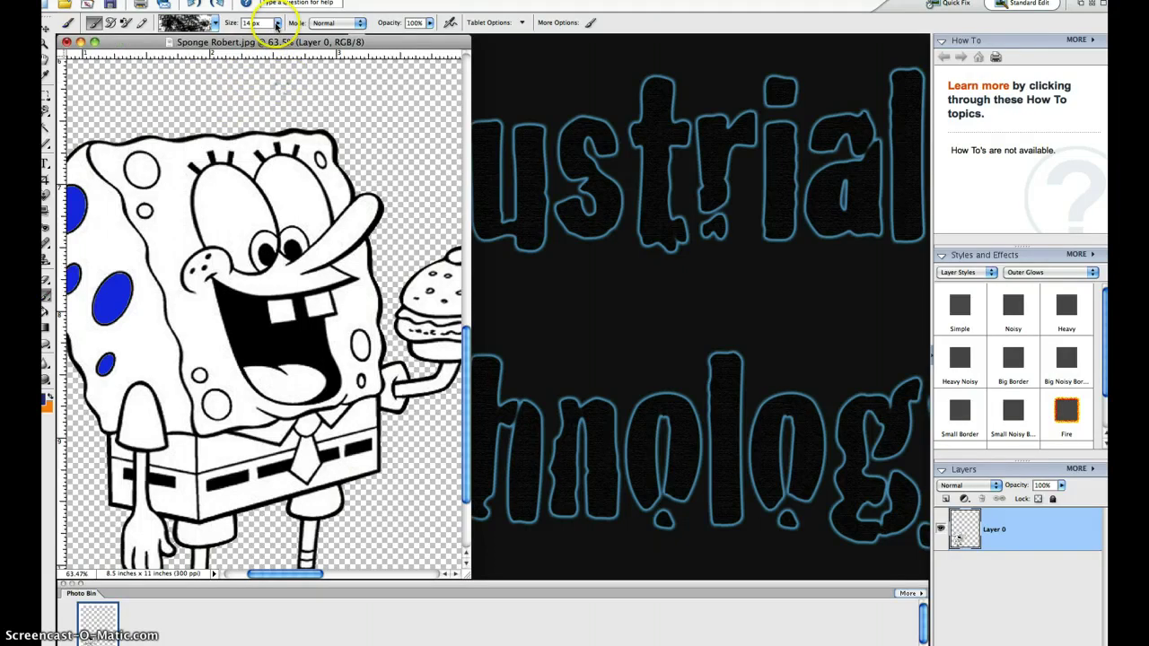
{"action": "left_click", "coordinate": [278, 23]}
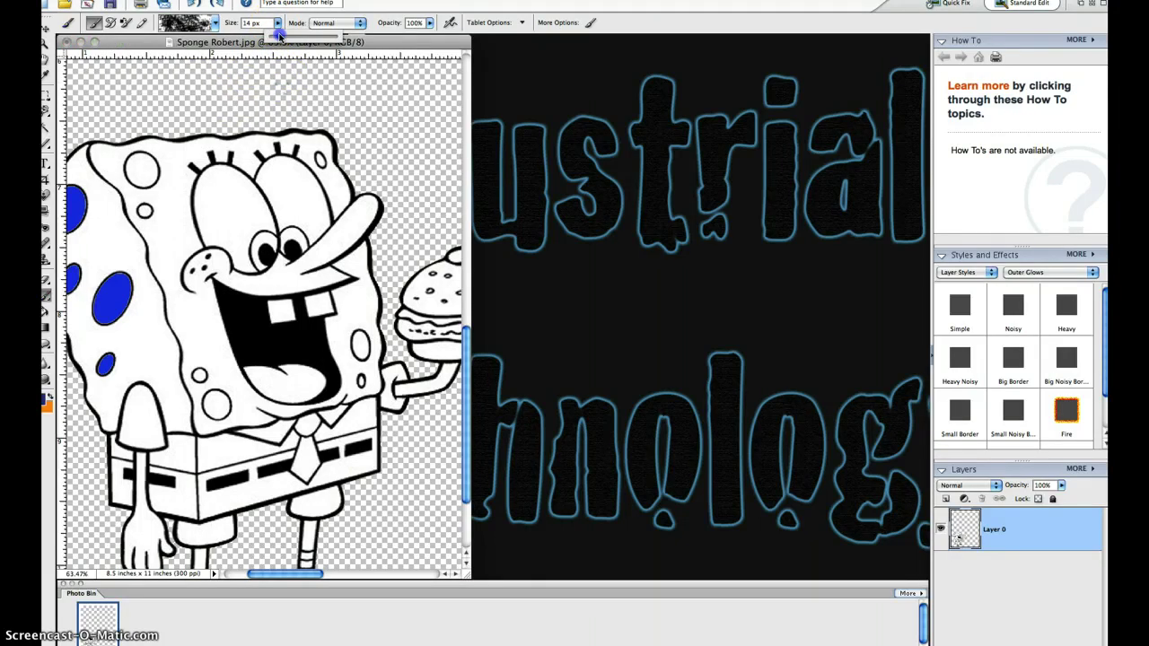
{"action": "left_click_drag", "start_coordinate": [296, 40], "coordinate": [299, 41]}
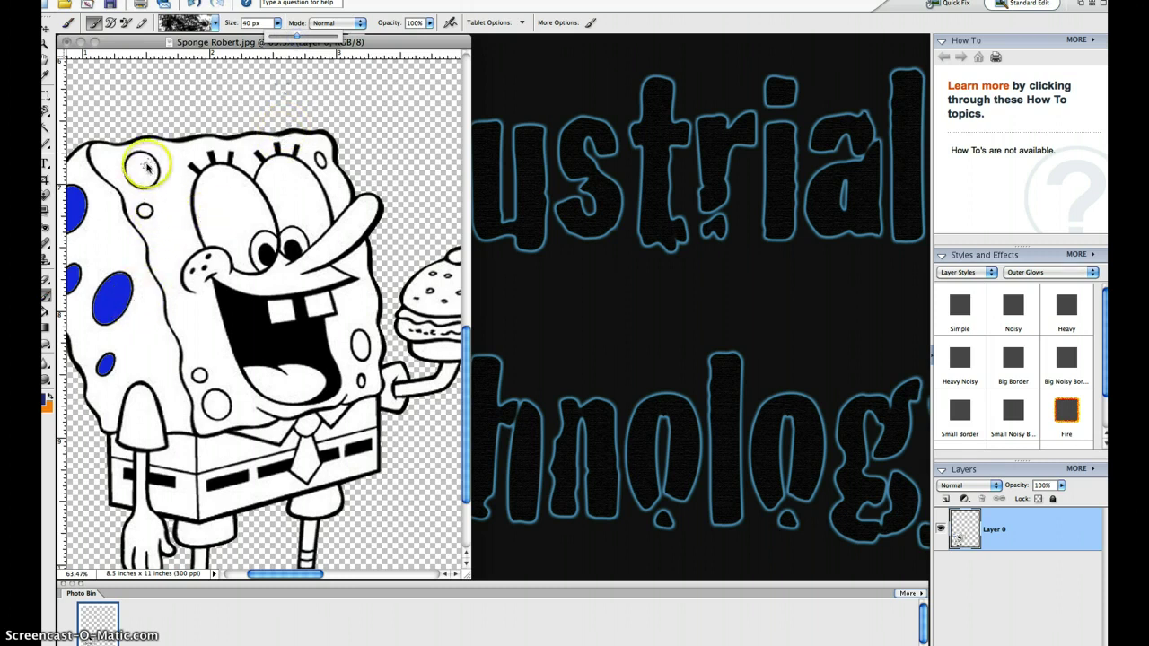
- Try the 40 px textured brush on the large upper face spot without a selection, and undo the stroke
{"action": "left_click_drag", "start_coordinate": [145, 171], "coordinate": [144, 181]}
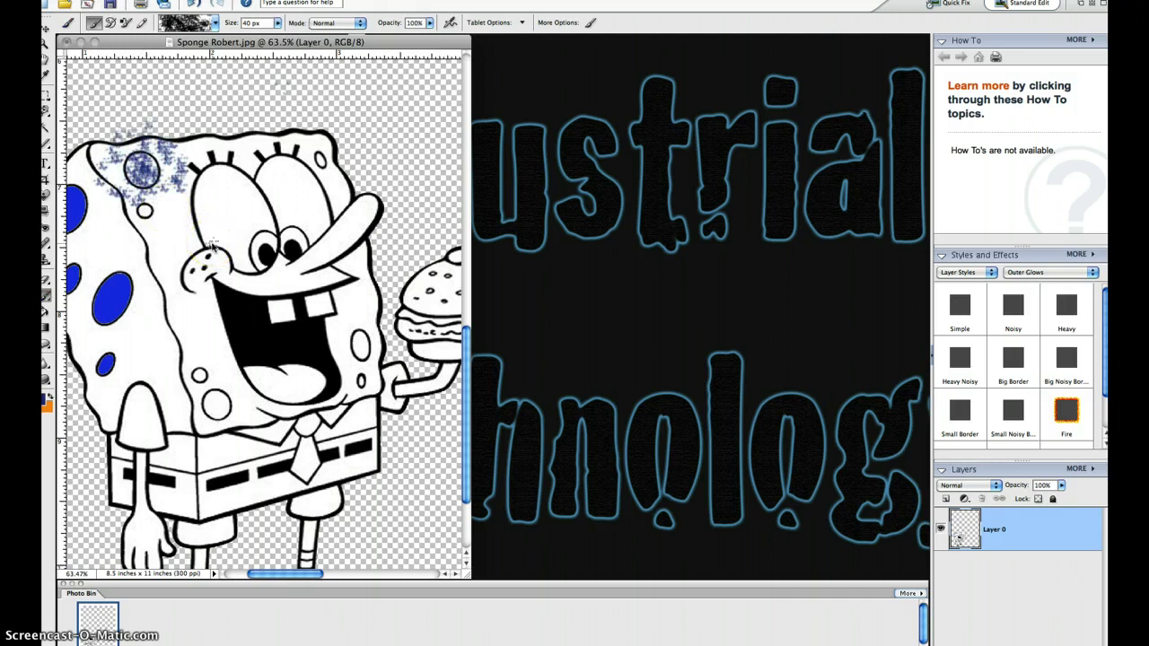
{"action": "key", "text": "ctrl+z"}
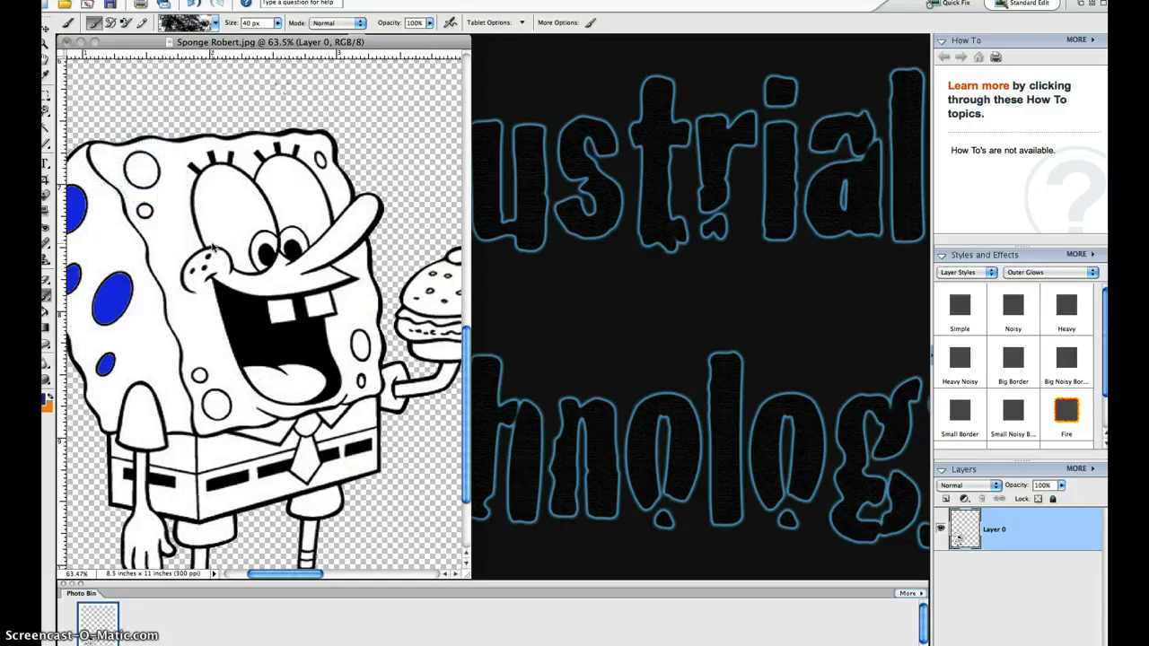
- Paint the large upper face spot dark blue inside a Magic Wand selection, and clear the selection
{"action": "left_click", "coordinate": [133, 173]}
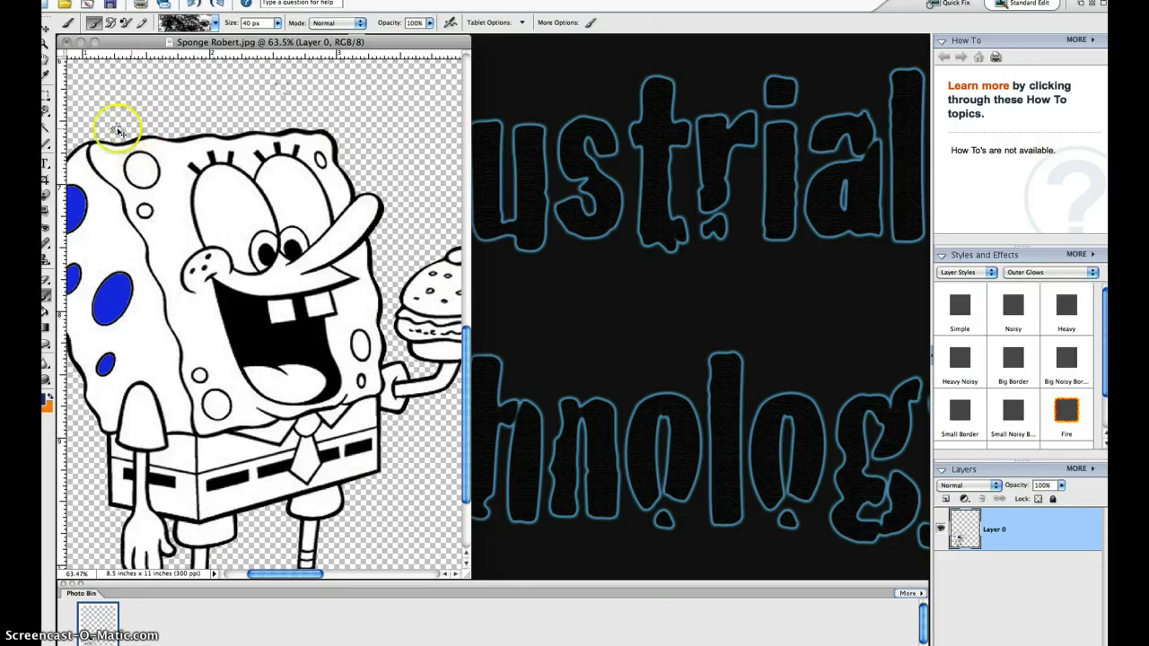
{"action": "left_click", "coordinate": [46, 128]}
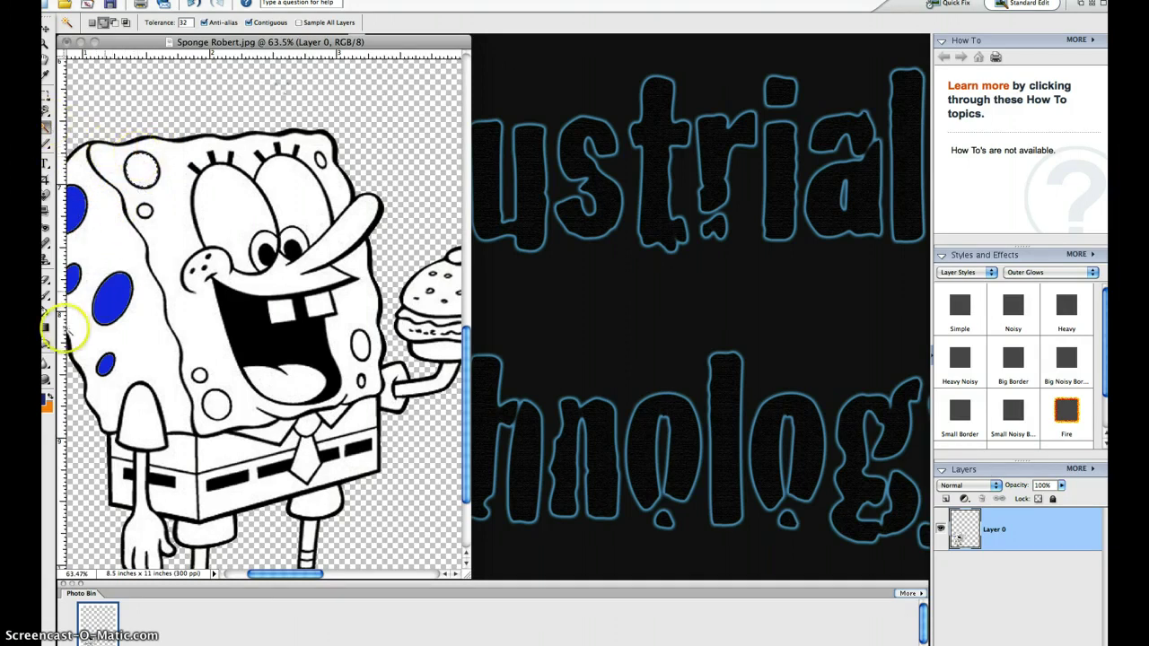
{"action": "left_click", "coordinate": [47, 295]}
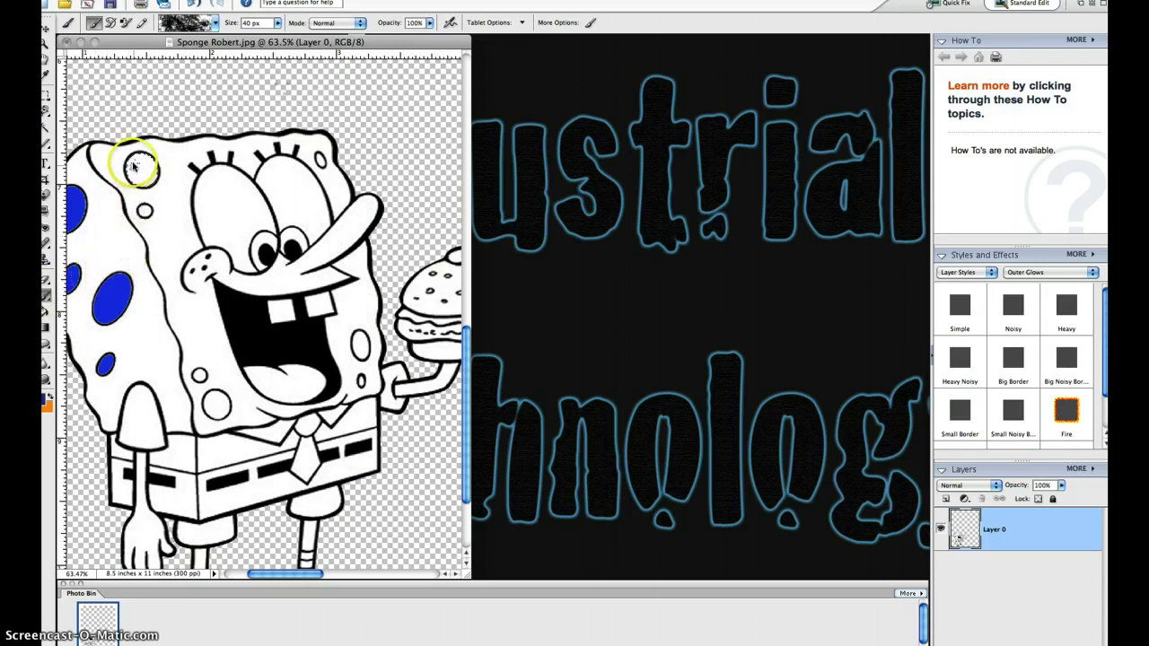
{"action": "mouse_move", "coordinate": [135, 161]}
{"action": "left_mouse_down"}
{"action": "mouse_move", "coordinate": [139, 205]}
{"action": "mouse_move", "coordinate": [144, 173]}
{"action": "left_mouse_up"}
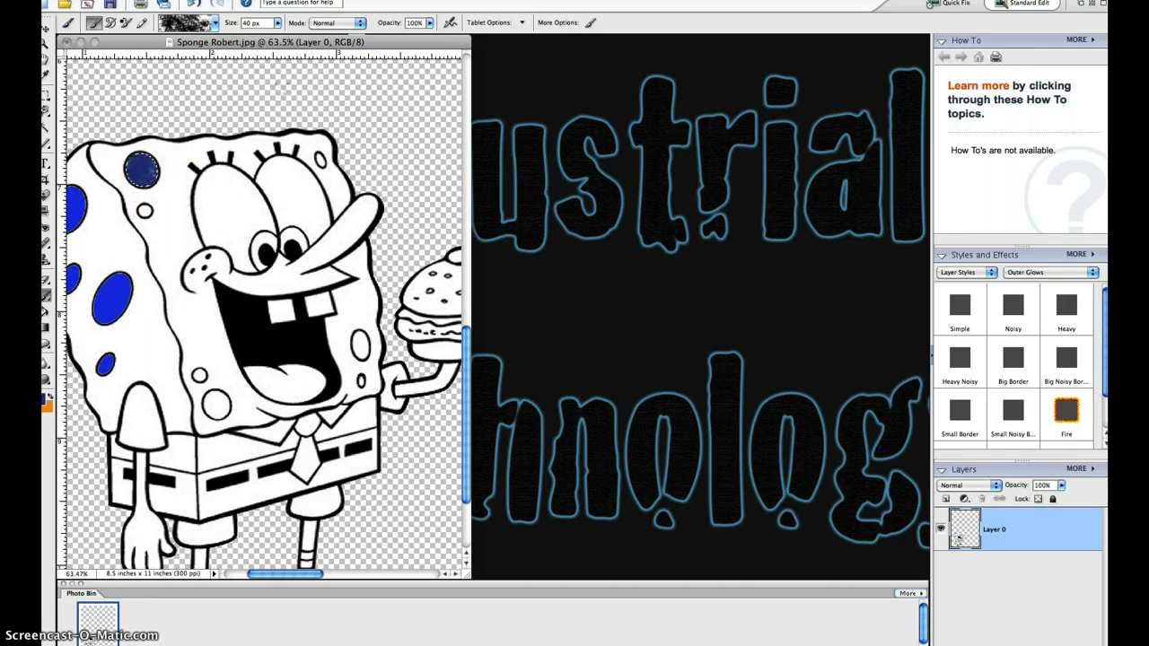
{"action": "left_click", "coordinate": [381, 1]}
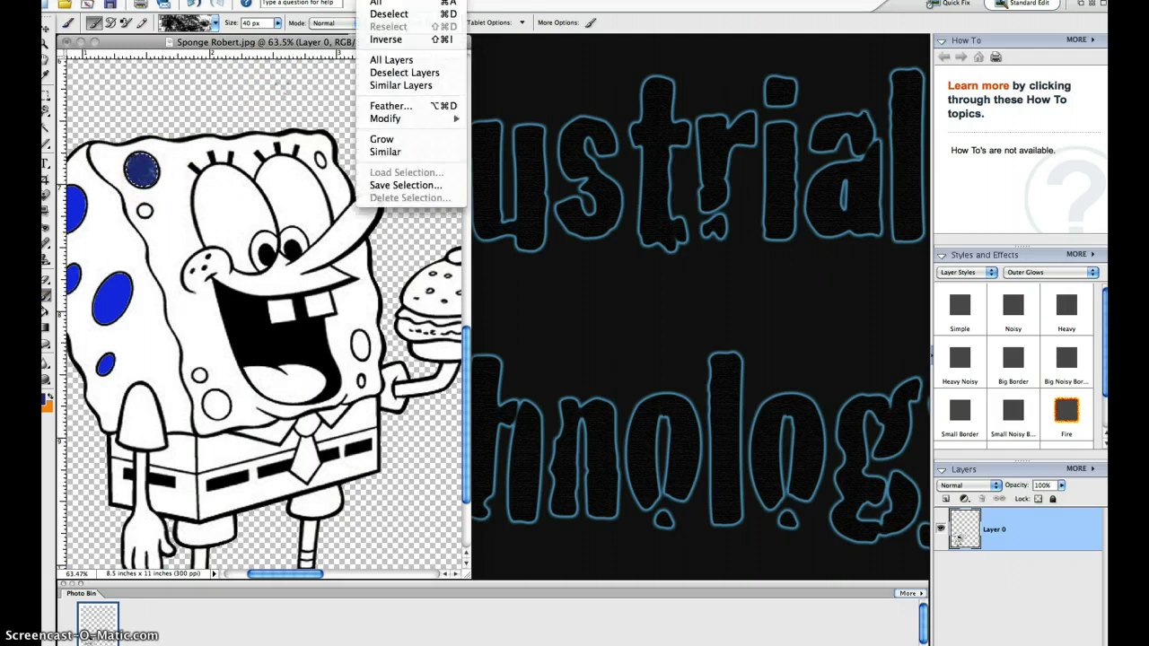
{"action": "left_click", "coordinate": [391, 17]}
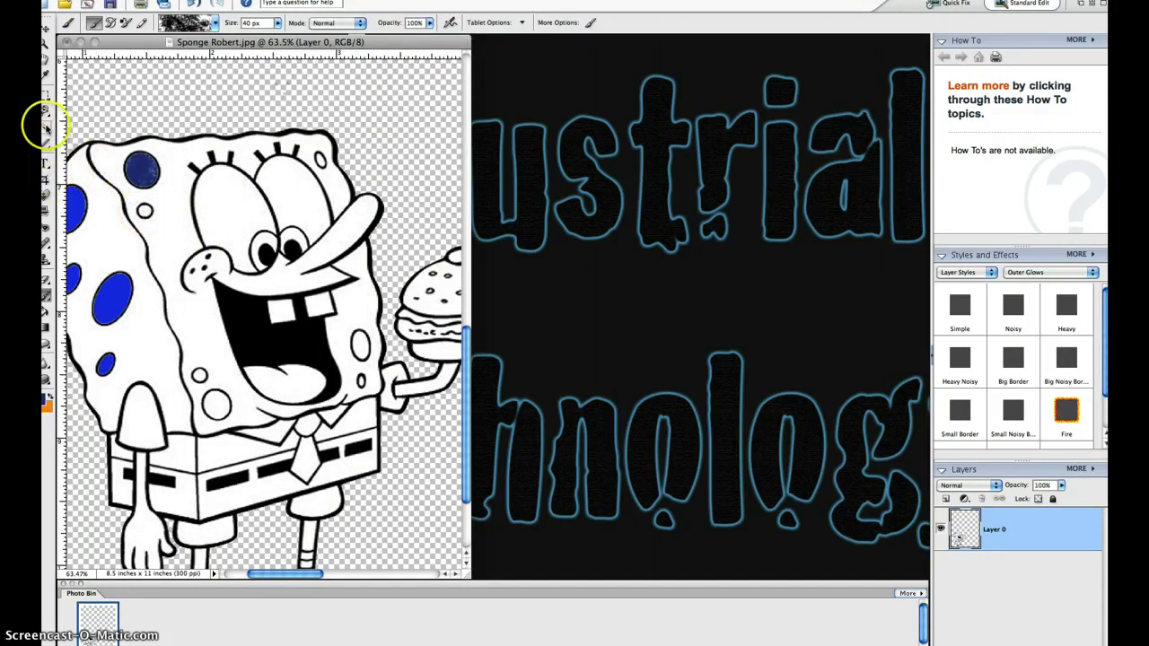
- Select the six remaining white spots on the front of the face together, using the Magic Wand in Add to selection mode
{"action": "left_click", "coordinate": [45, 129]}
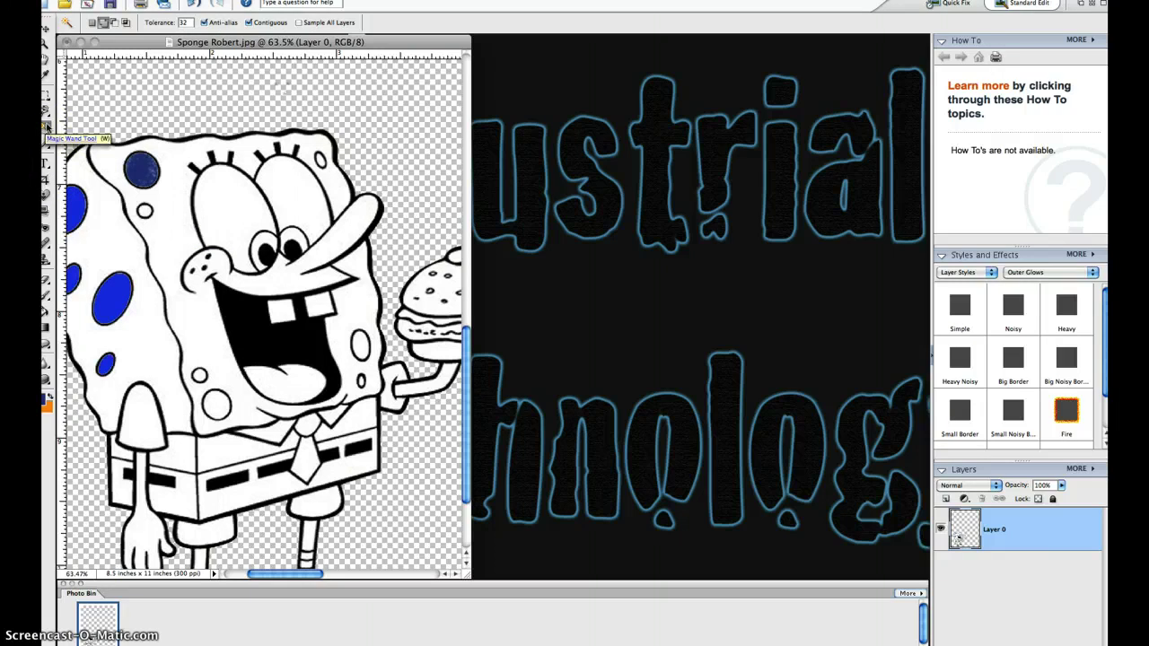
{"action": "left_click", "coordinate": [91, 25]}
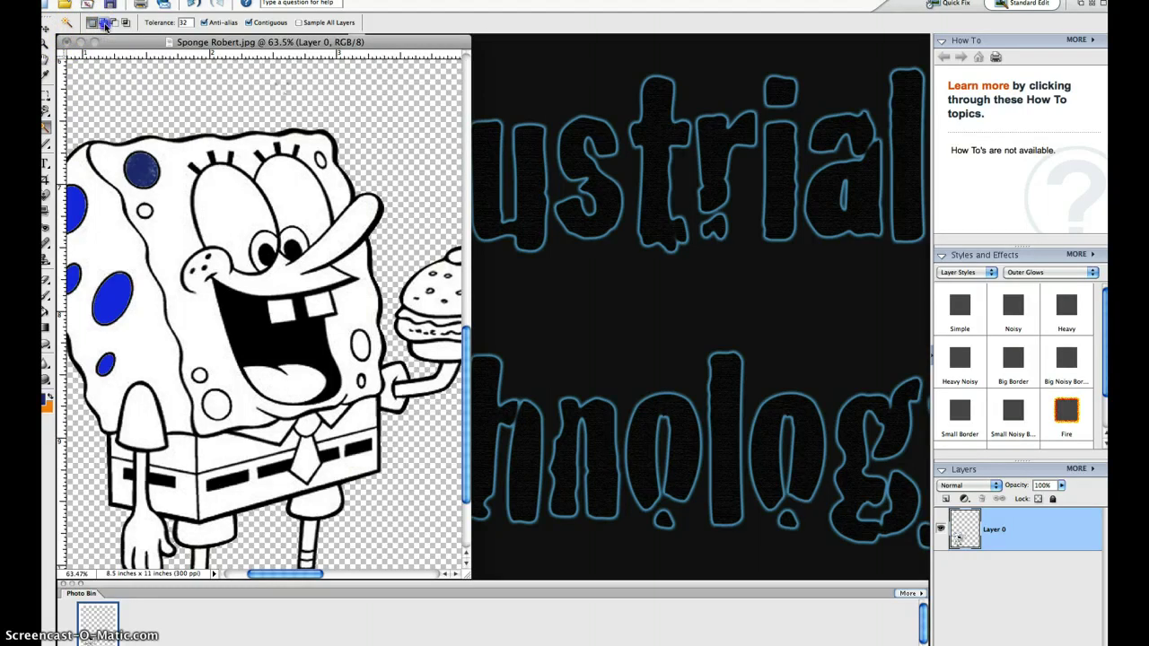
{"action": "left_click", "coordinate": [105, 26]}
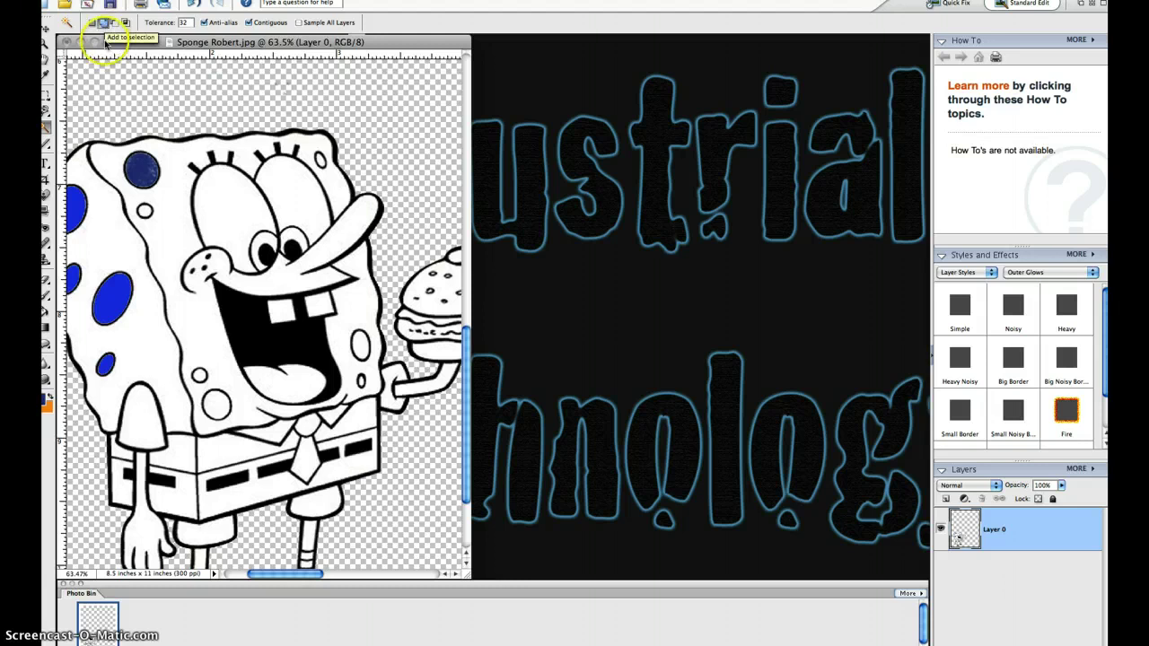
{"action": "left_click", "coordinate": [115, 160]}
{"action": "left_click", "coordinate": [144, 210]}
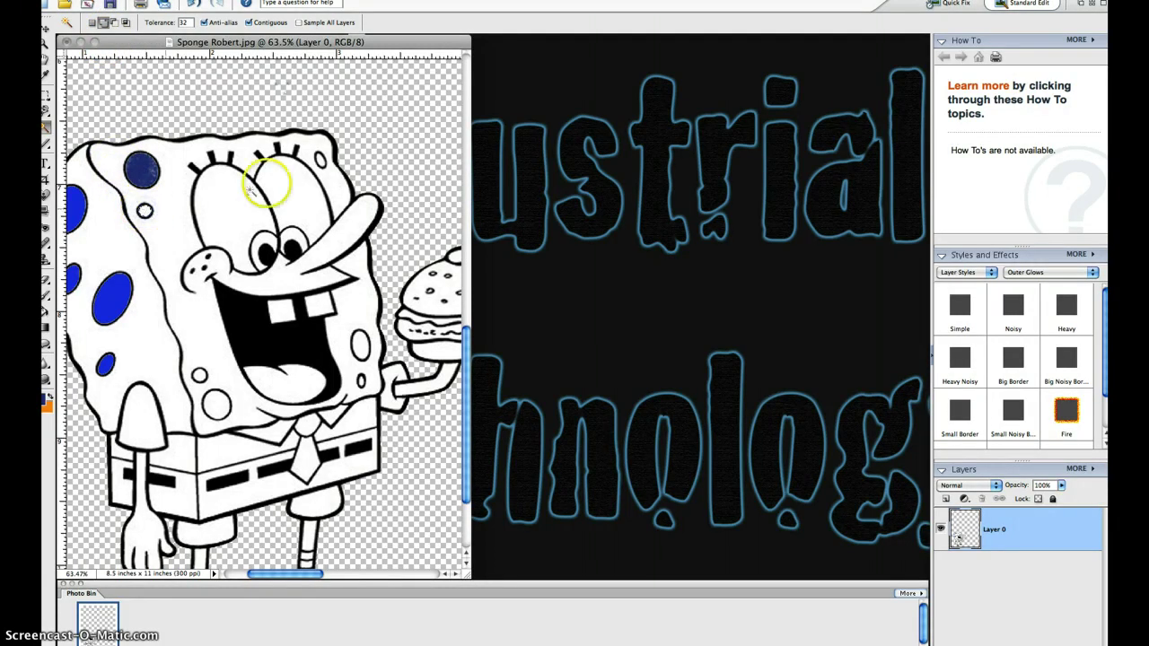
{"action": "left_click", "coordinate": [316, 161]}
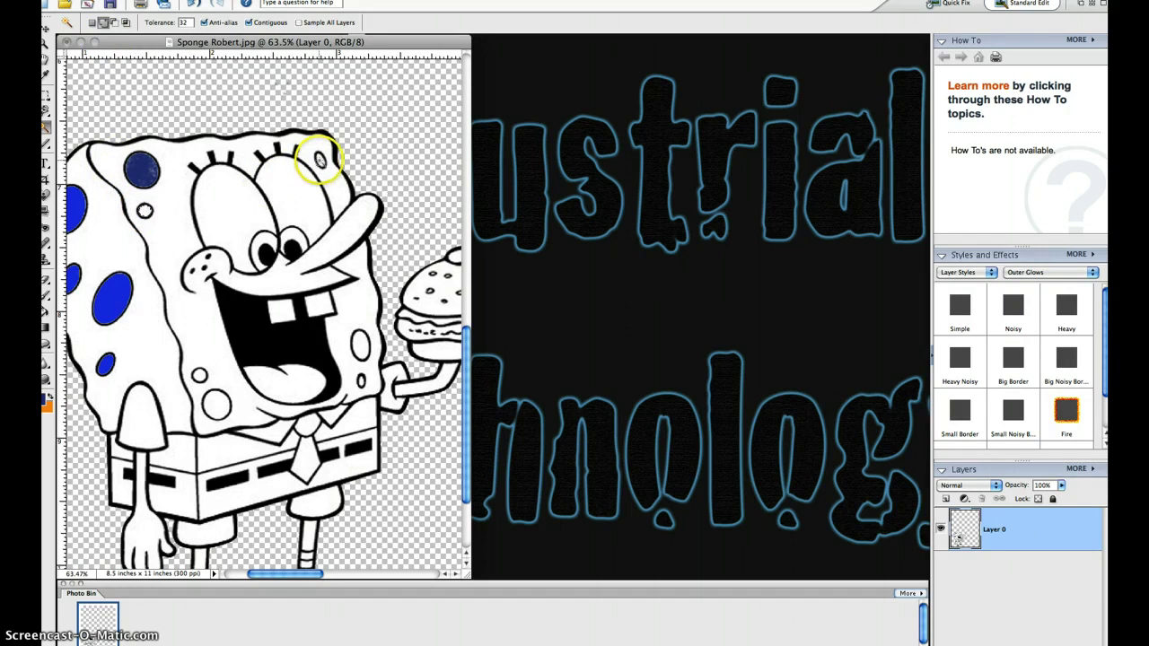
{"action": "left_click", "coordinate": [330, 331]}
{"action": "left_click", "coordinate": [359, 343]}
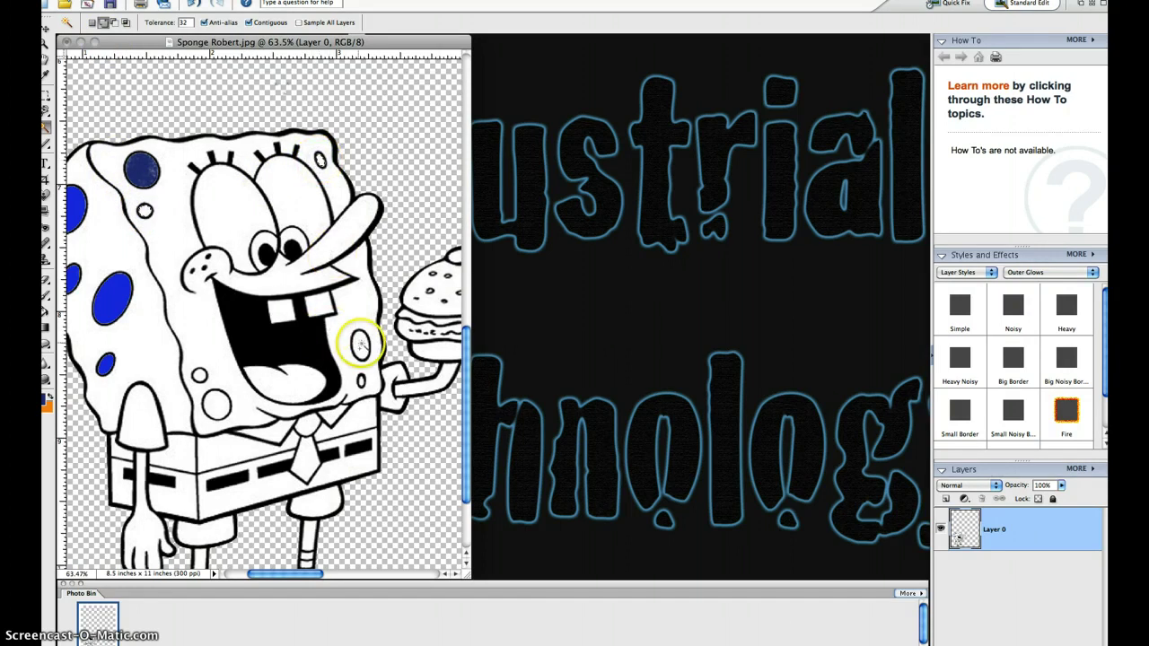
{"action": "left_click", "coordinate": [361, 383]}
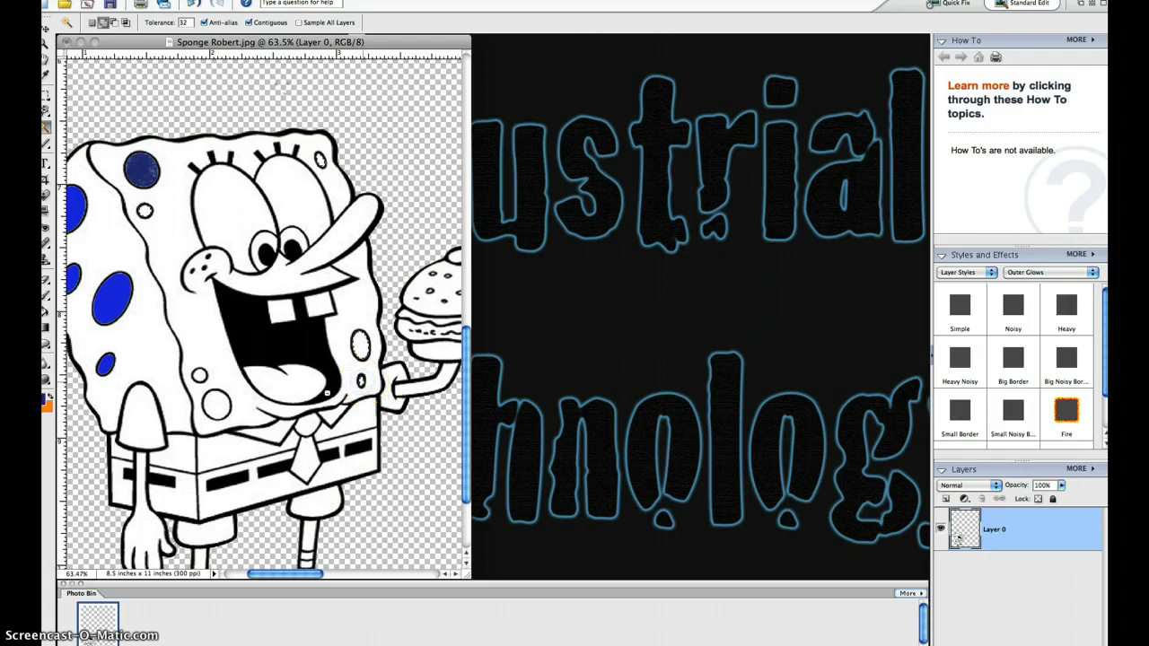
{"action": "left_click", "coordinate": [217, 403]}
{"action": "left_click", "coordinate": [199, 378]}
- Paint the six selected white face spots dark blue with the 40 px textured brush, and clear the selection
{"action": "mouse_move", "coordinate": [136, 338]}
{"action": "left_mouse_down"}
{"action": "mouse_move", "coordinate": [33, 290]}
{"action": "mouse_move", "coordinate": [41, 296]}
{"action": "left_mouse_up"}
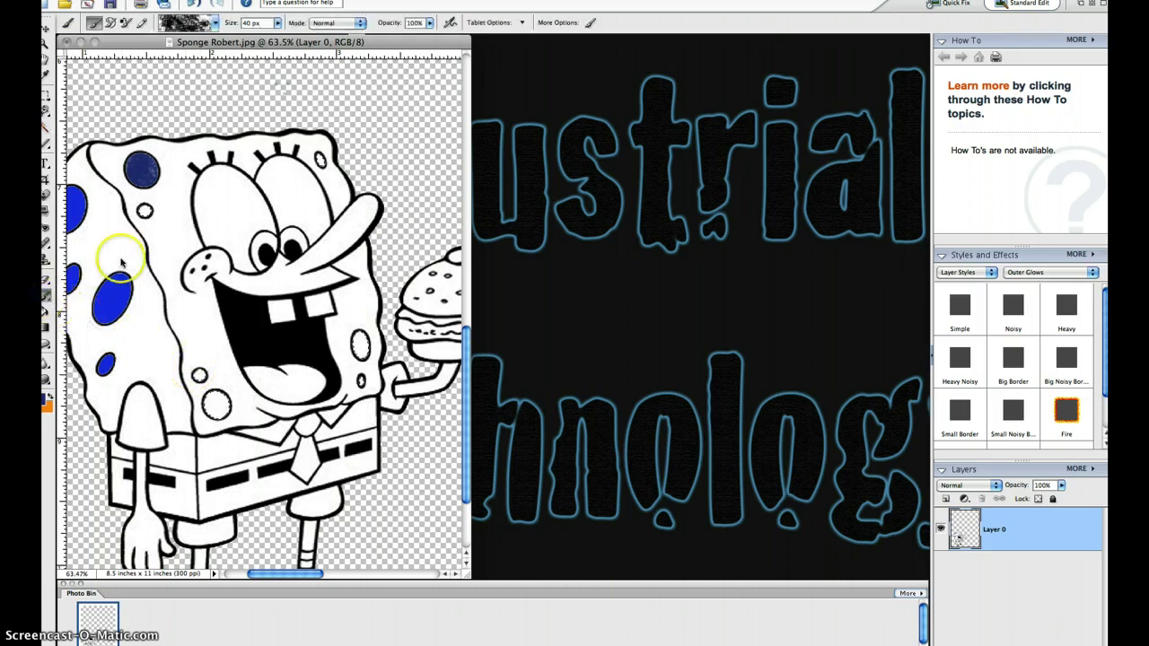
{"action": "left_click", "coordinate": [144, 211]}
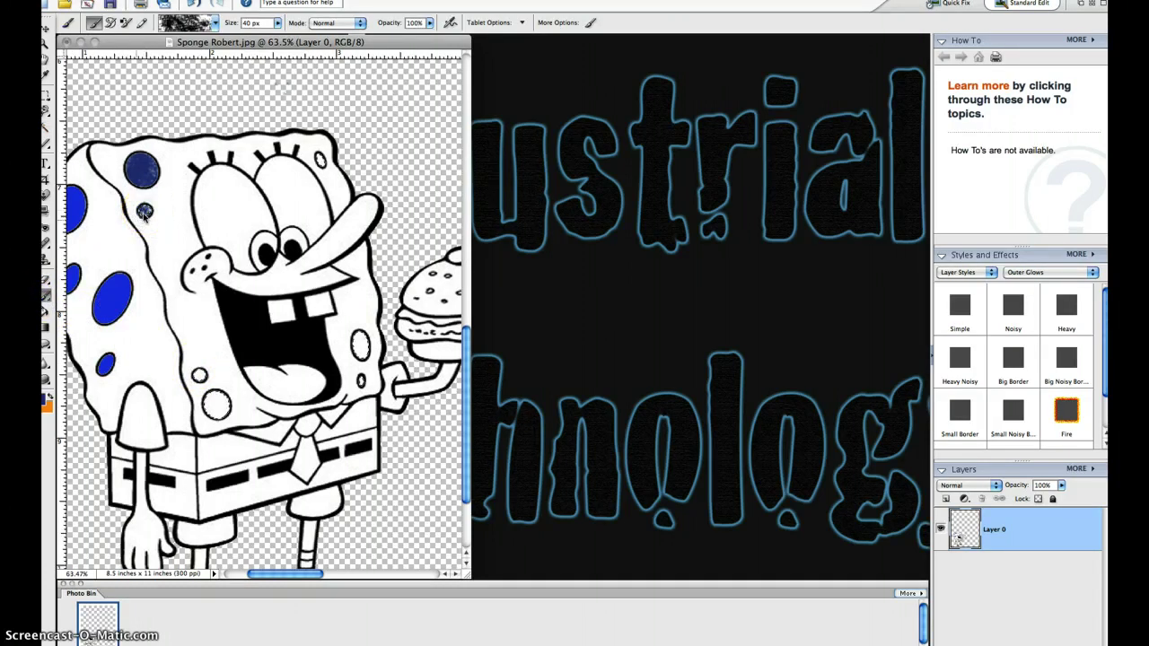
{"action": "mouse_move", "coordinate": [324, 158]}
{"action": "left_mouse_down"}
{"action": "mouse_move", "coordinate": [346, 142]}
{"action": "mouse_move", "coordinate": [320, 169]}
{"action": "left_mouse_up"}
{"action": "left_click_drag", "start_coordinate": [346, 330], "coordinate": [356, 341]}
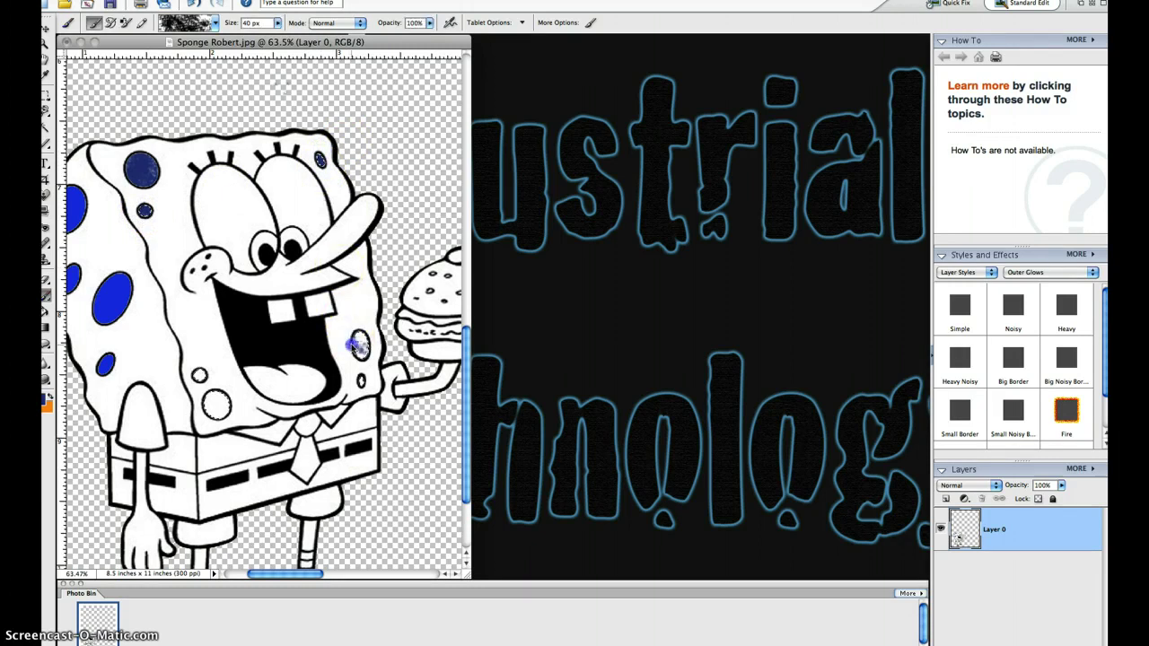
{"action": "left_click", "coordinate": [218, 405]}
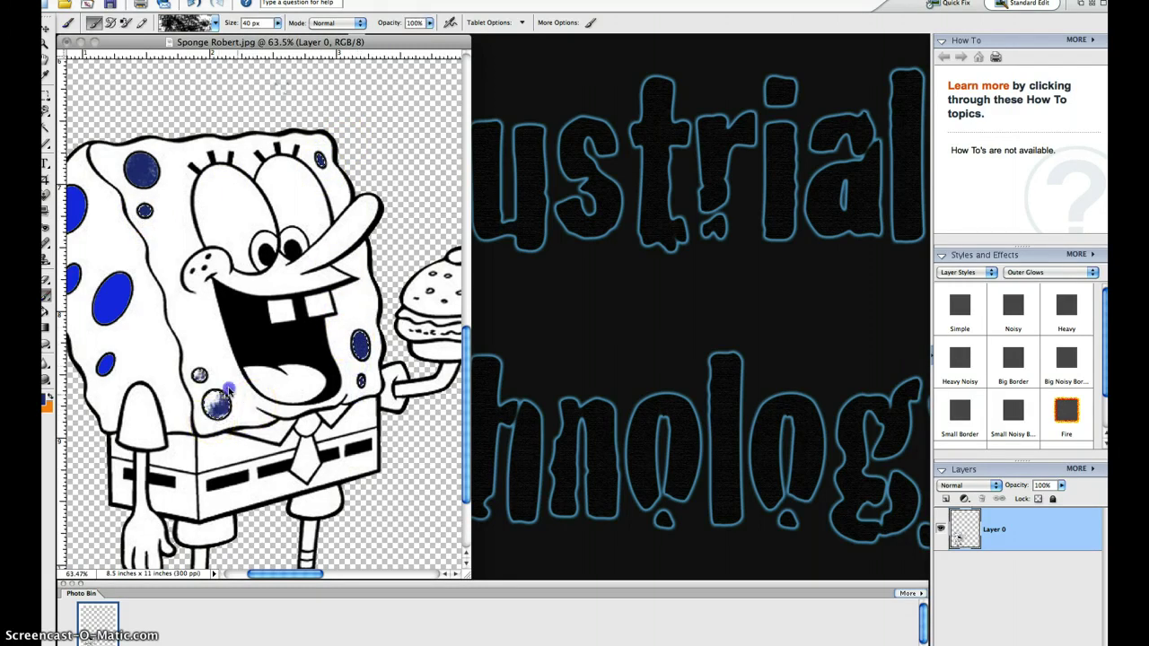
{"action": "left_click_drag", "start_coordinate": [235, 432], "coordinate": [259, 440]}
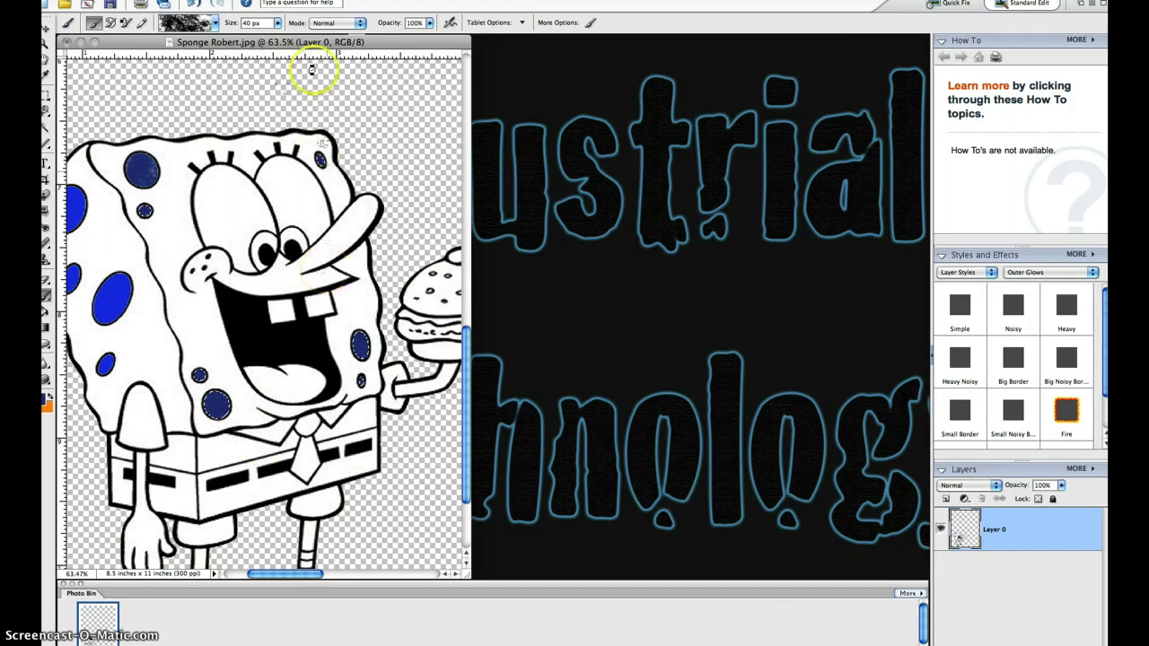
{"action": "left_click", "coordinate": [381, 0]}
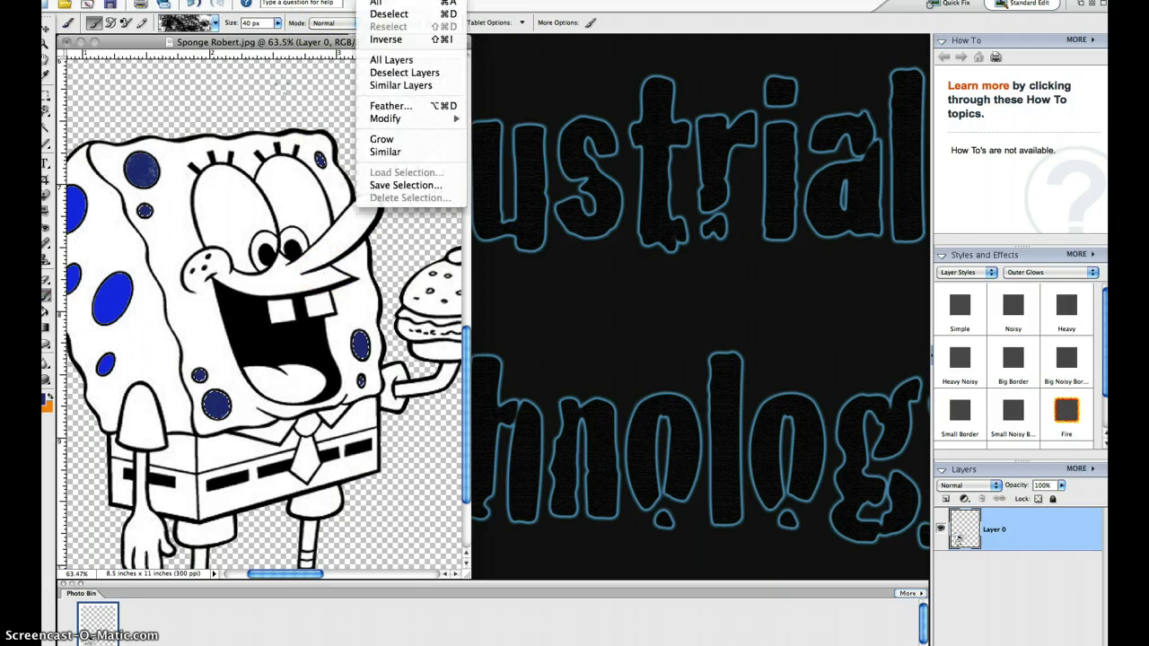
{"action": "left_click", "coordinate": [391, 16]}
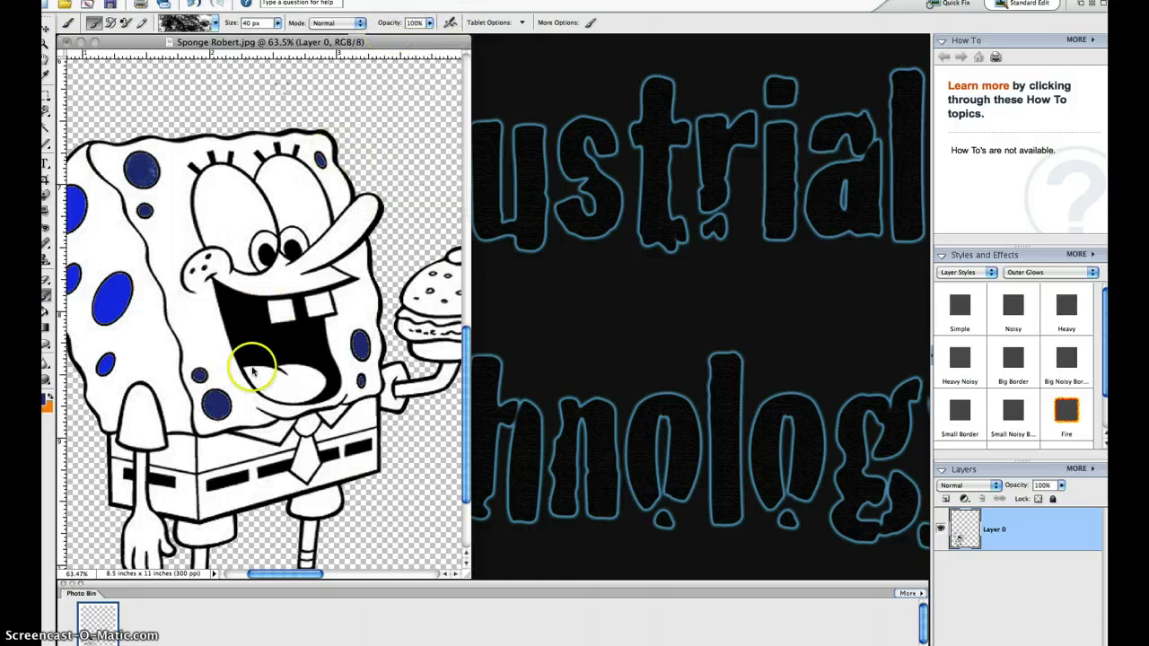
- Examine the Gradient tool's presets, the available gradient libraries and the Gradient Editor, keeping the Magenta, Green, Yellow gradient
{"action": "mouse_move", "coordinate": [243, 363]}
{"action": "left_mouse_down"}
{"action": "mouse_move", "coordinate": [238, 377]}
{"action": "mouse_move", "coordinate": [252, 368]}
{"action": "mouse_move", "coordinate": [116, 321]}
{"action": "mouse_move", "coordinate": [95, 329]}
{"action": "mouse_move", "coordinate": [304, 458]}
{"action": "mouse_move", "coordinate": [297, 422]}
{"action": "mouse_move", "coordinate": [304, 456]}
{"action": "mouse_move", "coordinate": [295, 423]}
{"action": "mouse_move", "coordinate": [275, 461]}
{"action": "mouse_move", "coordinate": [157, 395]}
{"action": "left_mouse_up"}
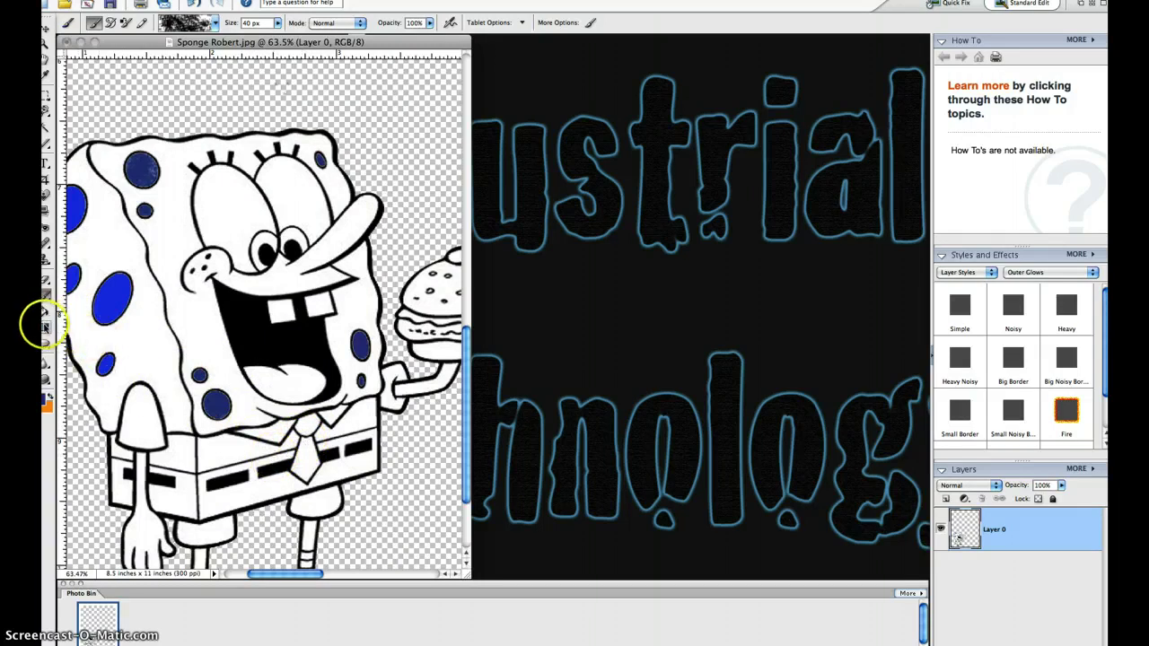
{"action": "left_click", "coordinate": [45, 328]}
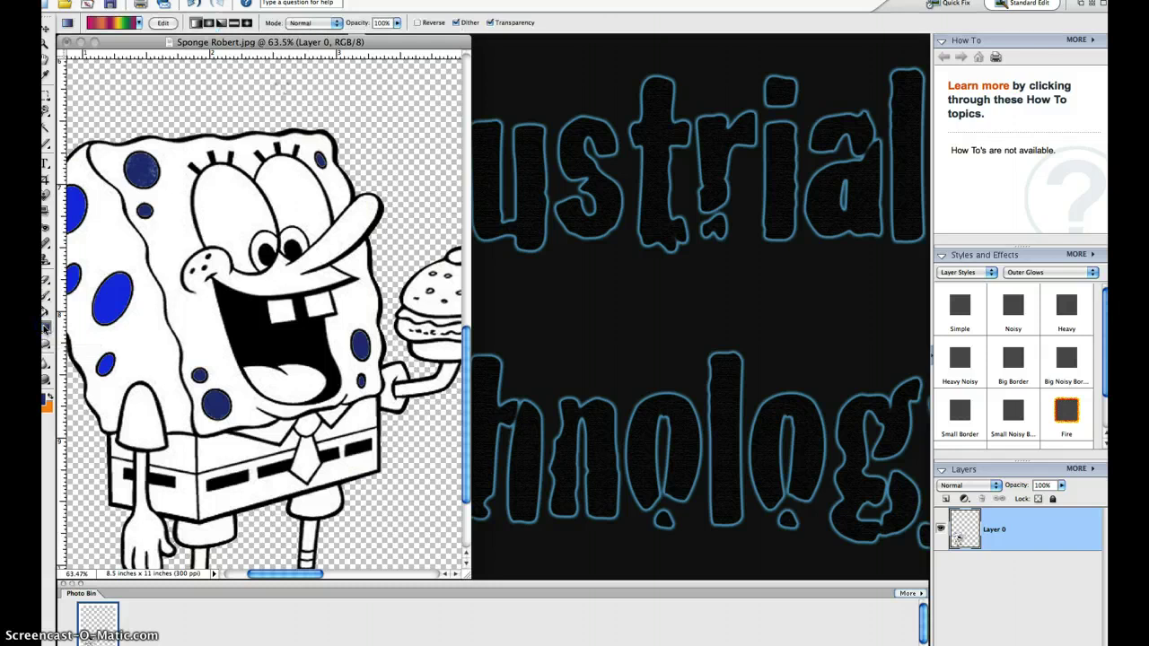
{"action": "left_click", "coordinate": [94, 215]}
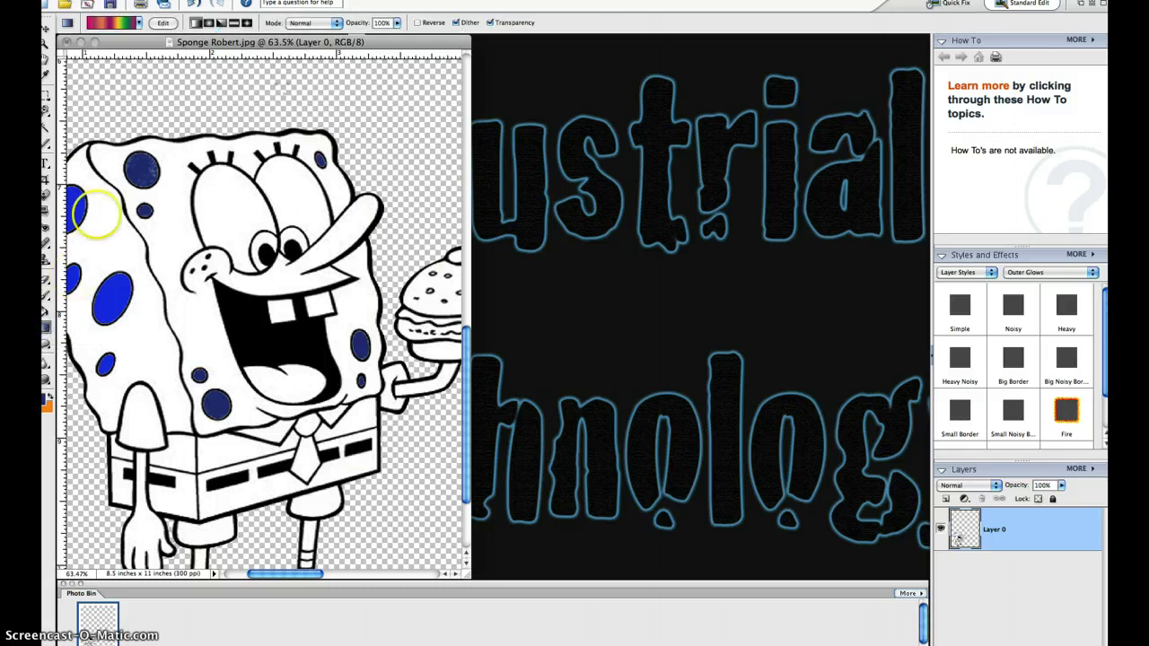
{"action": "left_click", "coordinate": [137, 23]}
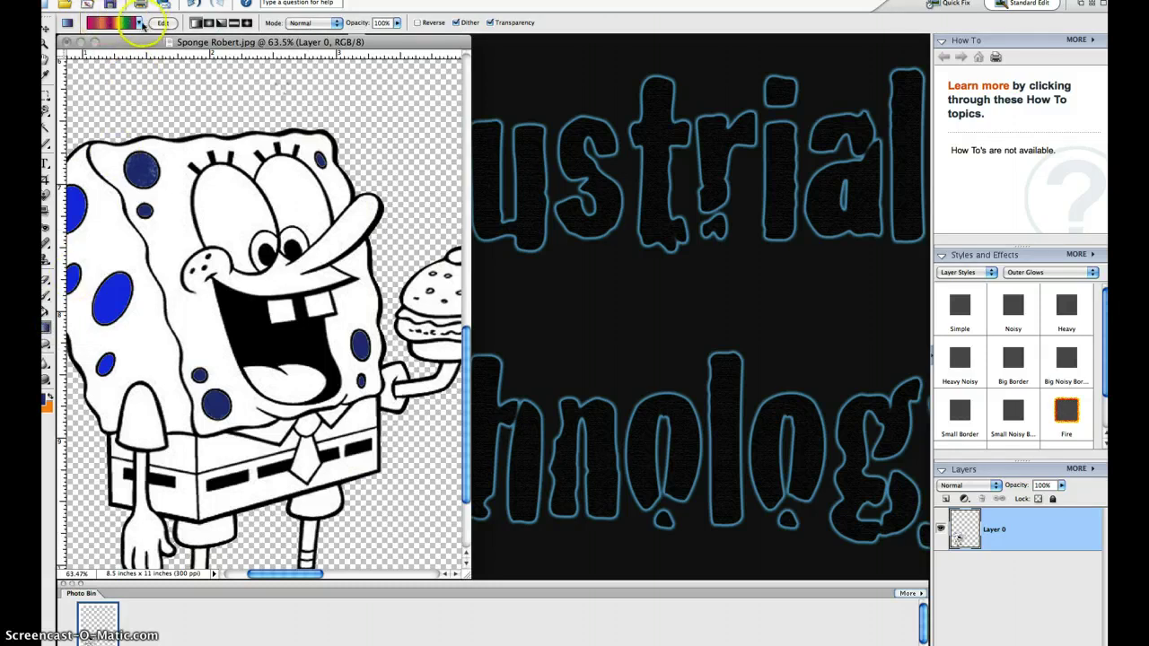
{"action": "left_click", "coordinate": [136, 22]}
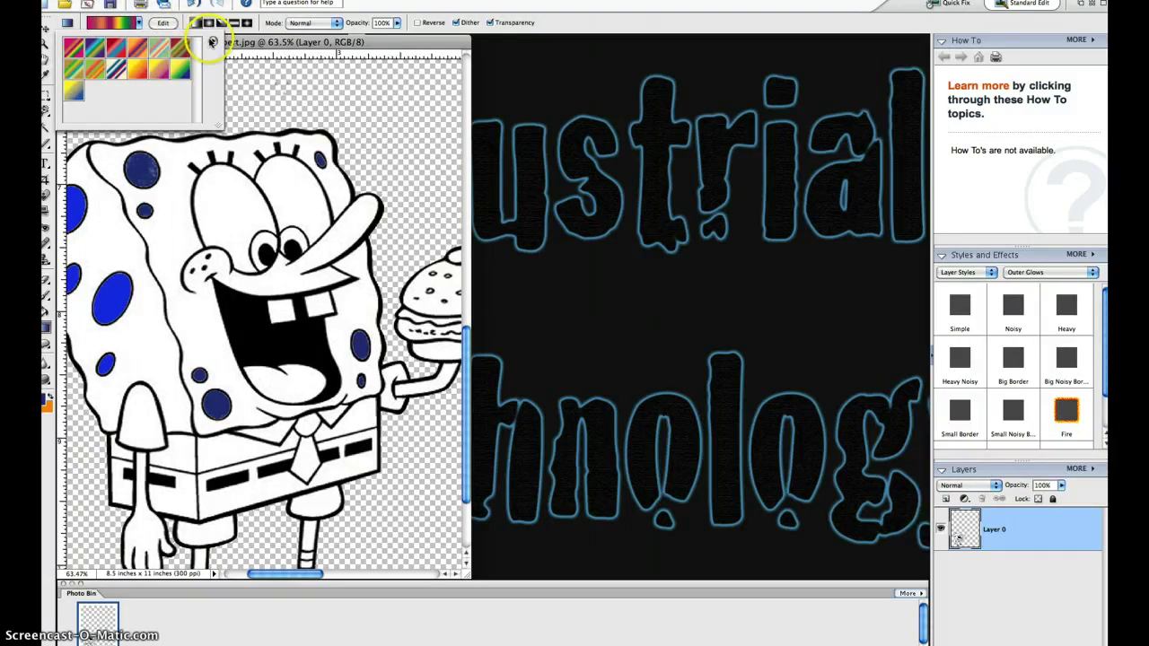
{"action": "left_click", "coordinate": [211, 41]}
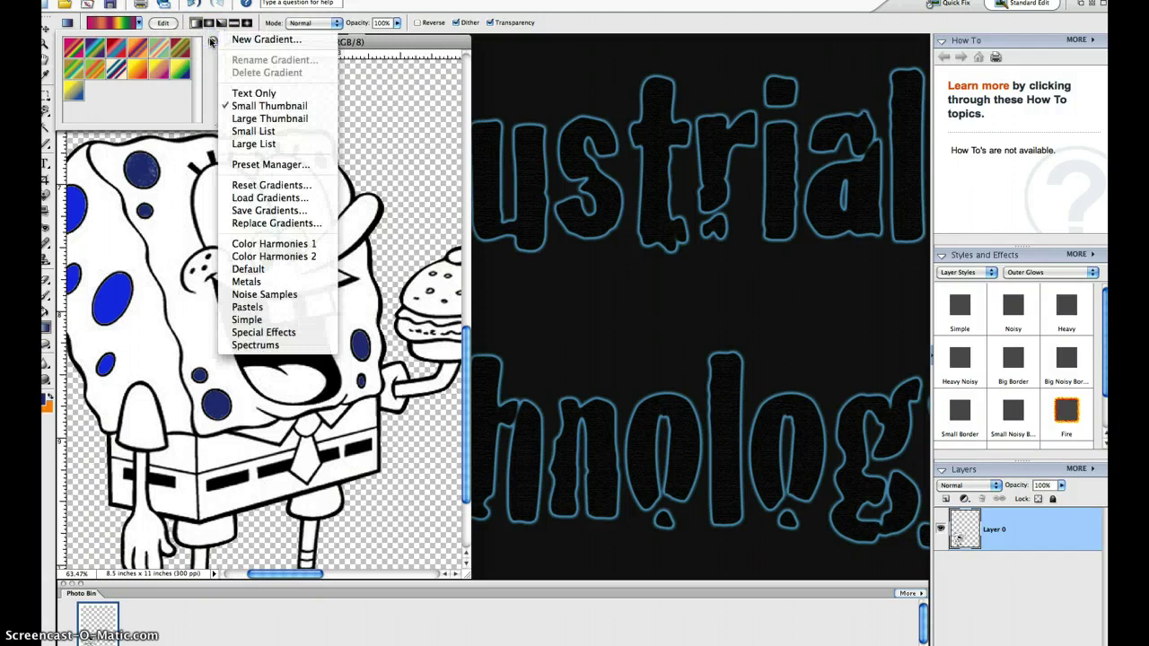
{"action": "left_click", "coordinate": [165, 24]}
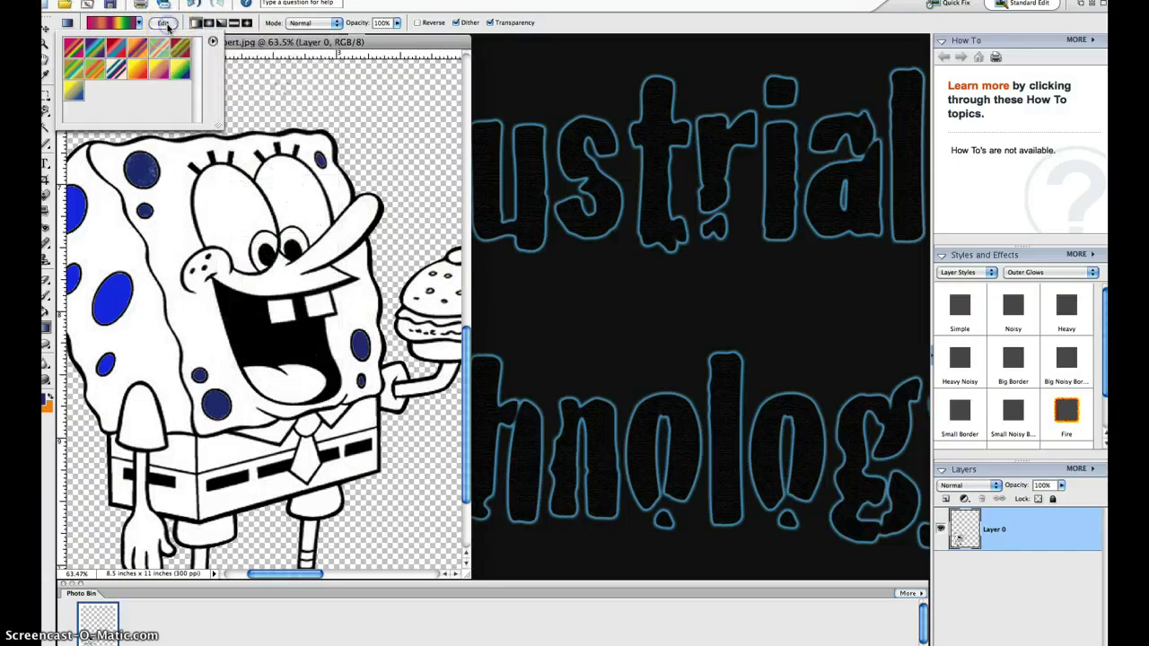
{"action": "left_click", "coordinate": [166, 24]}
{"action": "left_click", "coordinate": [107, 43]}
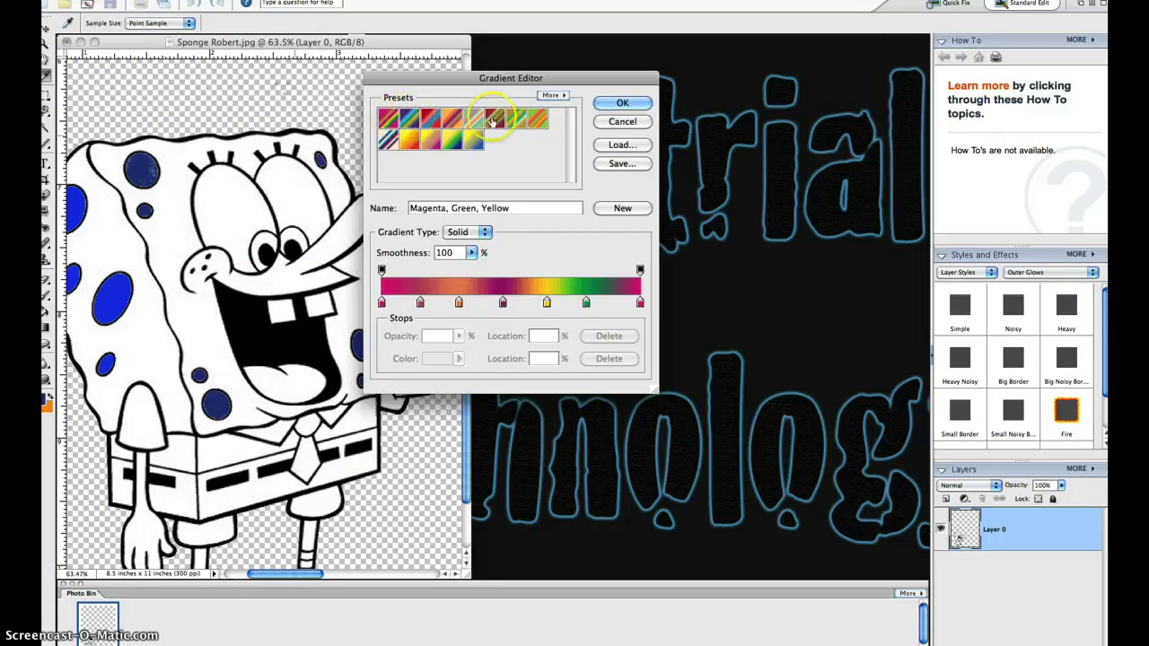
{"action": "left_click", "coordinate": [621, 102]}
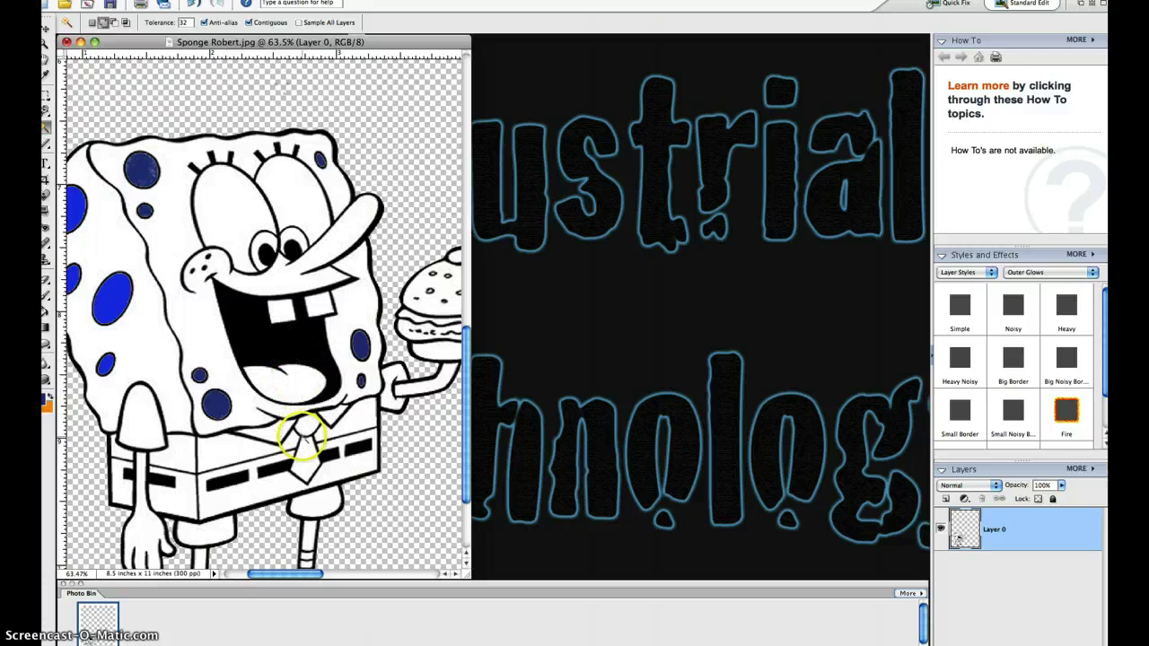
- Select the tie's knot and lower part together with the Magic Wand, and switch to the Gradient tool
{"action": "left_click", "coordinate": [303, 430]}
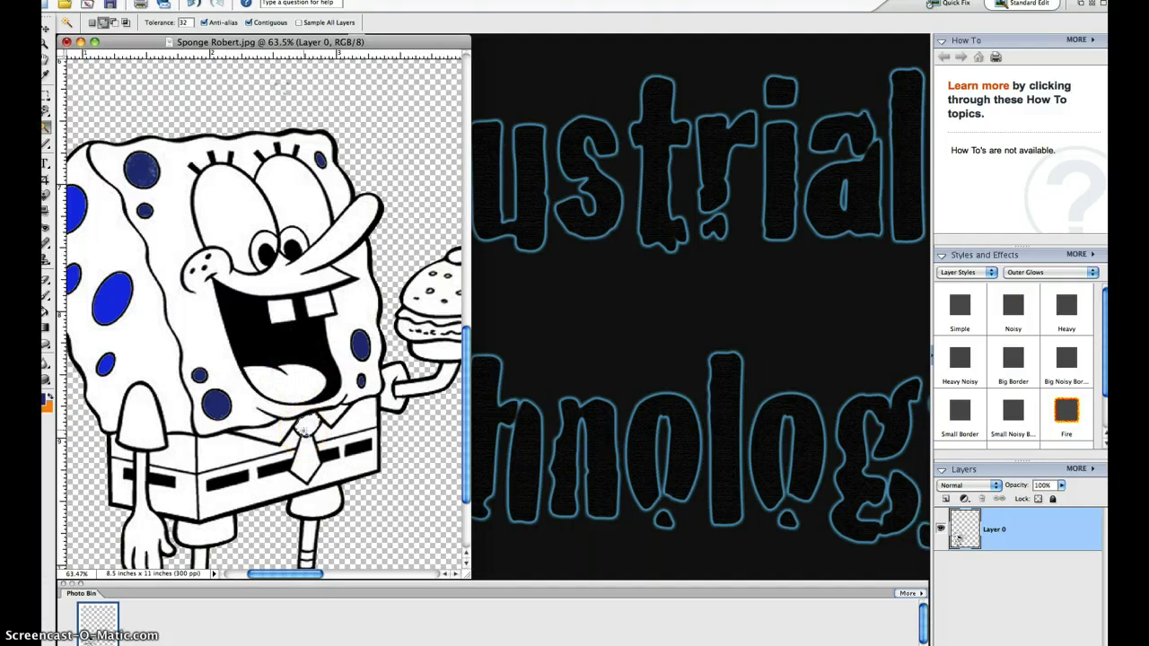
{"action": "left_click", "coordinate": [303, 438]}
{"action": "left_click", "coordinate": [138, 319]}
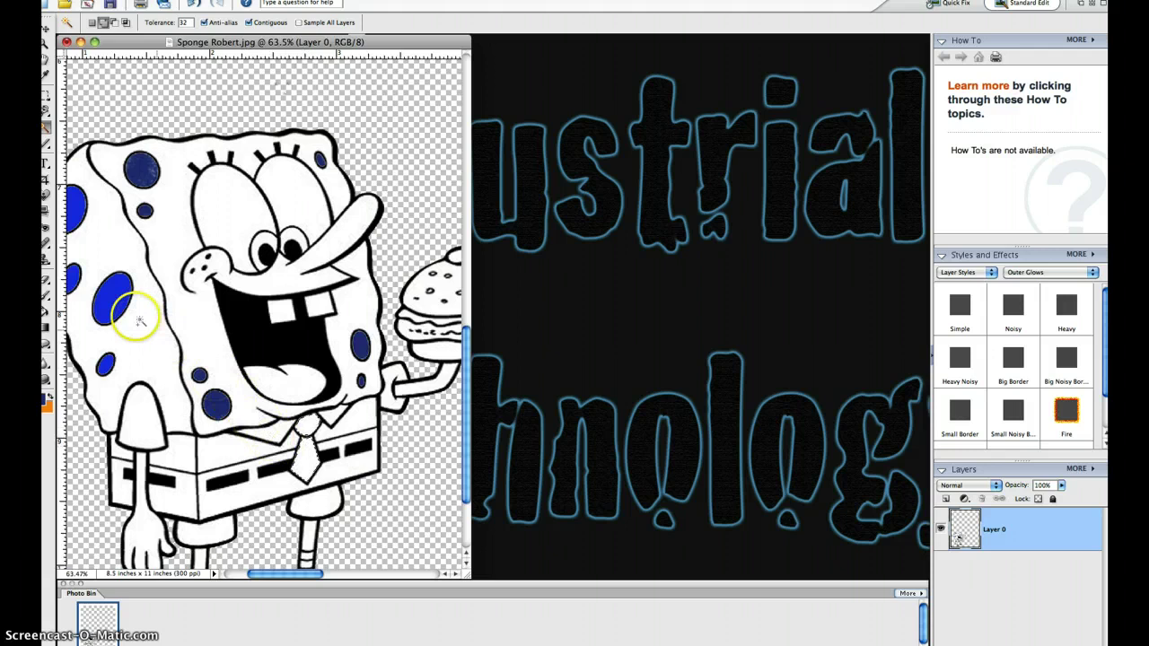
{"action": "left_click", "coordinate": [44, 329]}
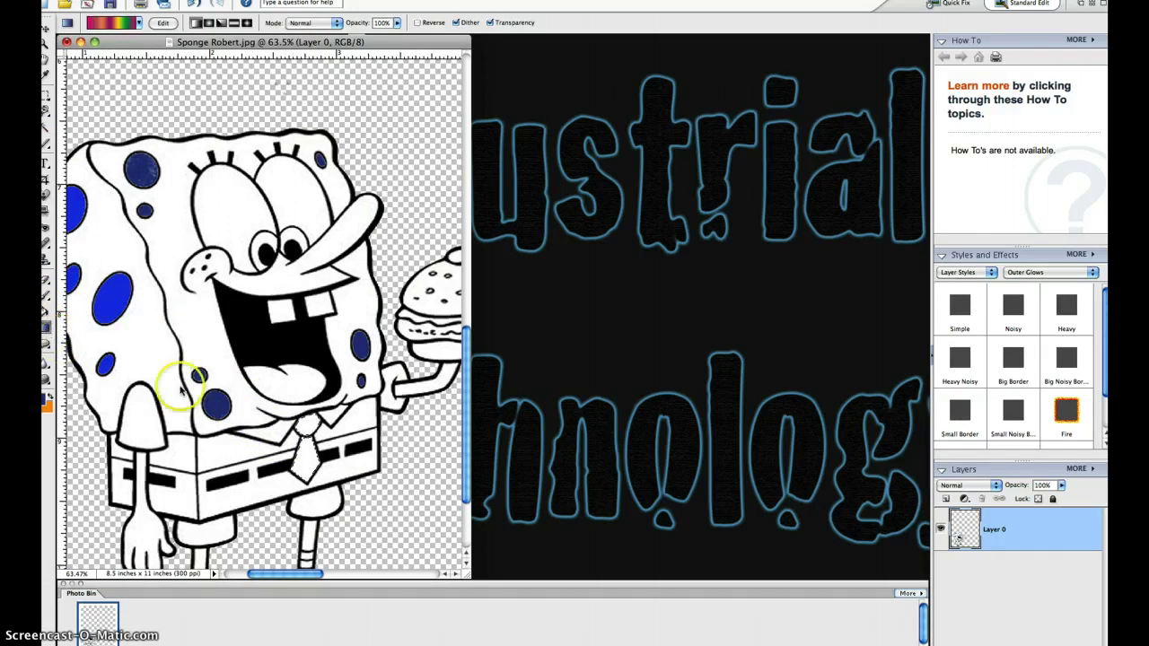
- Try the multicolor gradient down the length of the selected tie, redraw it at other lengths, and undo the fills
{"action": "left_click", "coordinate": [308, 420]}
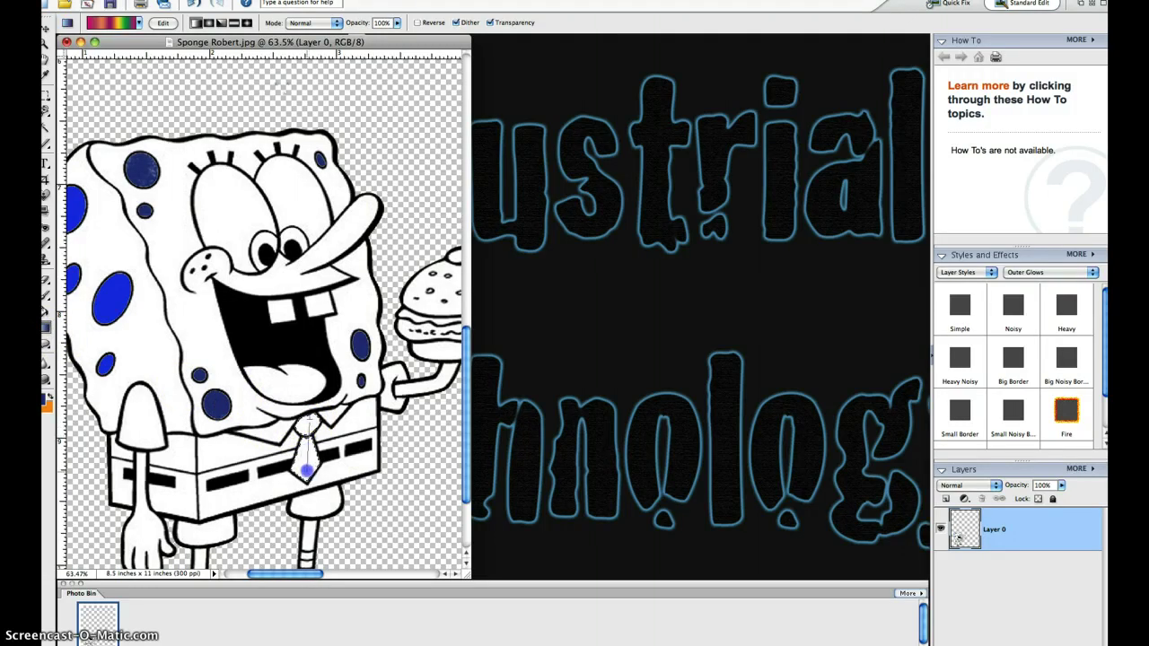
{"action": "left_click_drag", "start_coordinate": [306, 469], "coordinate": [305, 477]}
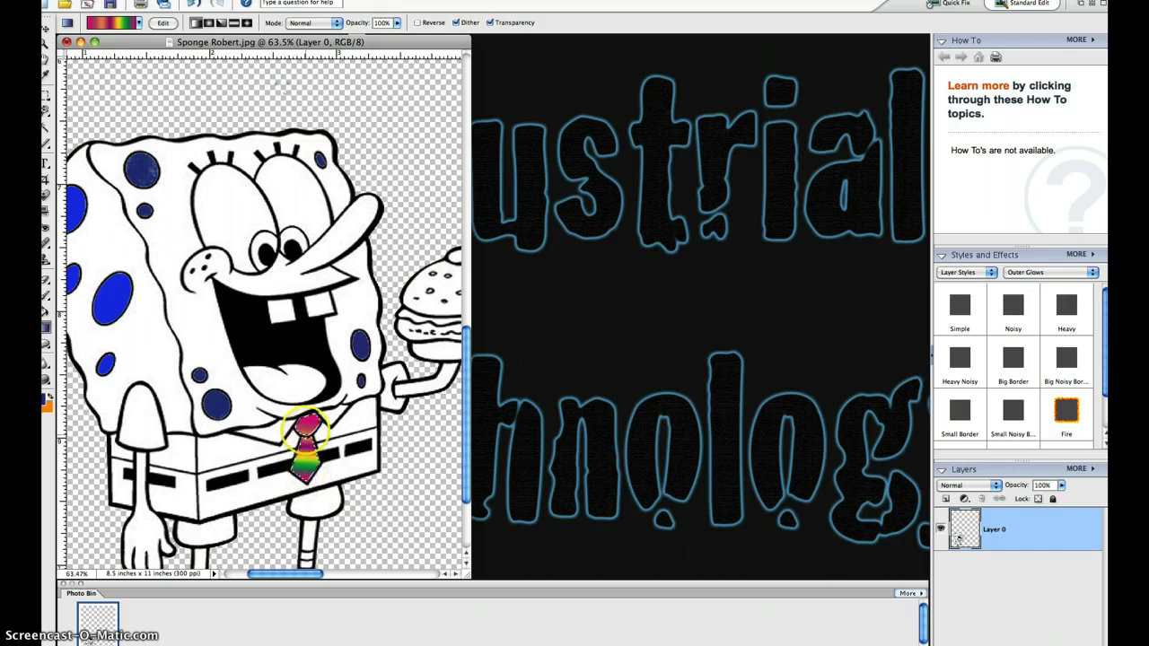
{"action": "left_click_drag", "start_coordinate": [306, 419], "coordinate": [292, 456]}
{"action": "left_click", "coordinate": [305, 410]}
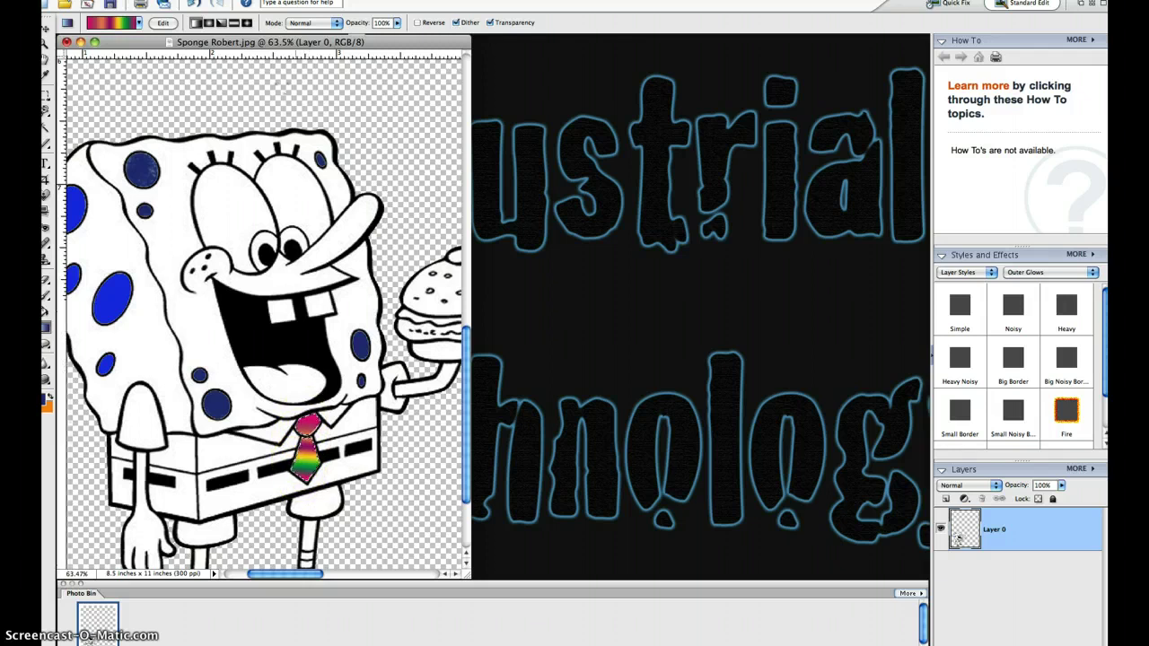
{"action": "key", "text": "ctrl+z"}
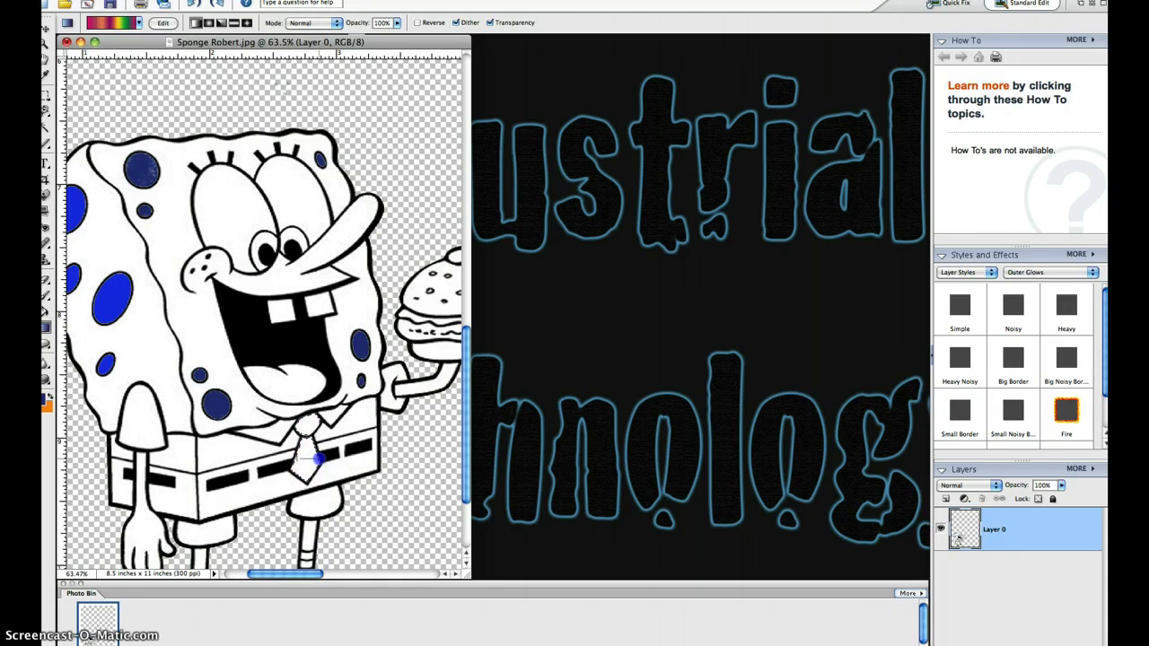
- Try the gradient across the tie and with short strokes in other directions, undoing each attempt
{"action": "left_click_drag", "start_coordinate": [317, 459], "coordinate": [324, 467]}
{"action": "mouse_move", "coordinate": [306, 450]}
{"action": "left_mouse_down"}
{"action": "mouse_move", "coordinate": [325, 454]}
{"action": "mouse_move", "coordinate": [296, 441]}
{"action": "left_mouse_up"}
{"action": "key", "text": "super+z"}
{"action": "left_click_drag", "start_coordinate": [304, 427], "coordinate": [306, 422]}
{"action": "key", "text": "super+z"}
{"action": "left_click_drag", "start_coordinate": [291, 396], "coordinate": [290, 396]}
{"action": "key", "text": "super+z"}
- Fill the tie with the multicolor gradient running from the knot down to near its tip, and clear the selection
{"action": "left_click_drag", "start_coordinate": [309, 419], "coordinate": [304, 473]}
{"action": "left_click", "coordinate": [382, 1]}
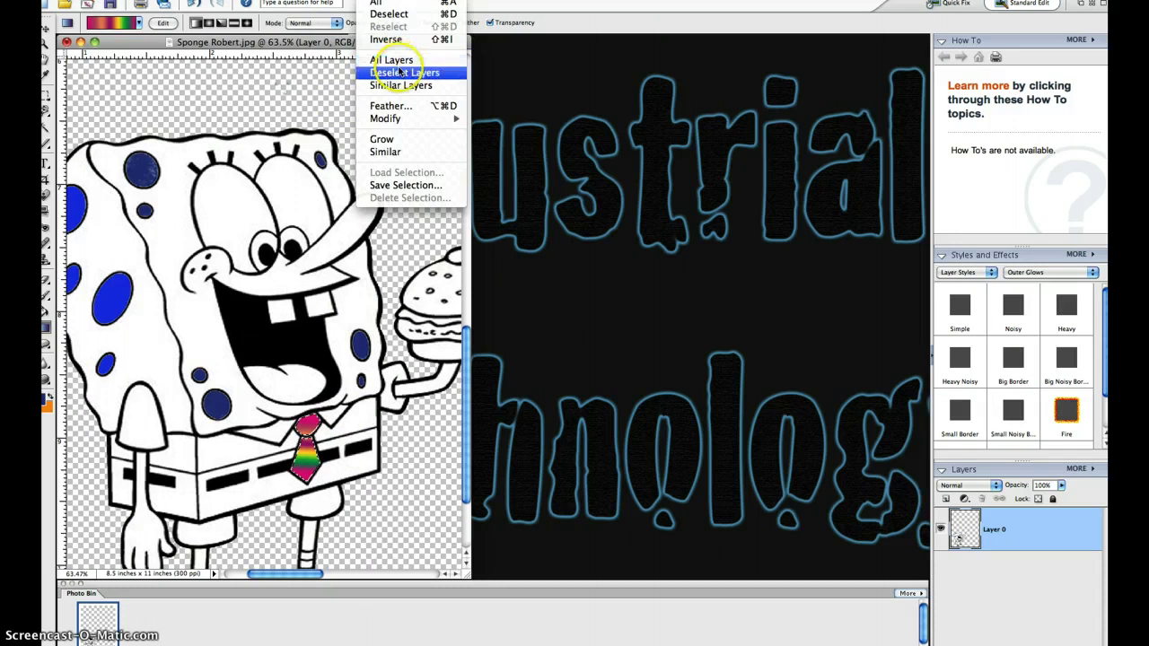
{"action": "left_click", "coordinate": [391, 14]}
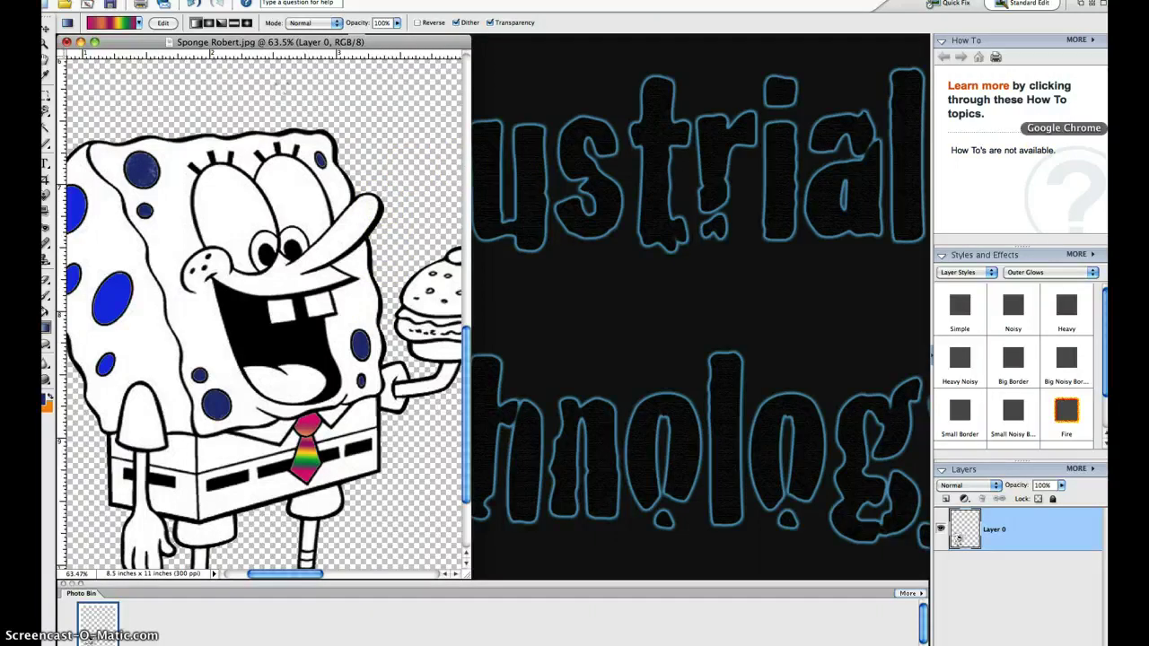
- Switch to the web browser and open Google Images
{"action": "left_click", "coordinate": [601, 102]}
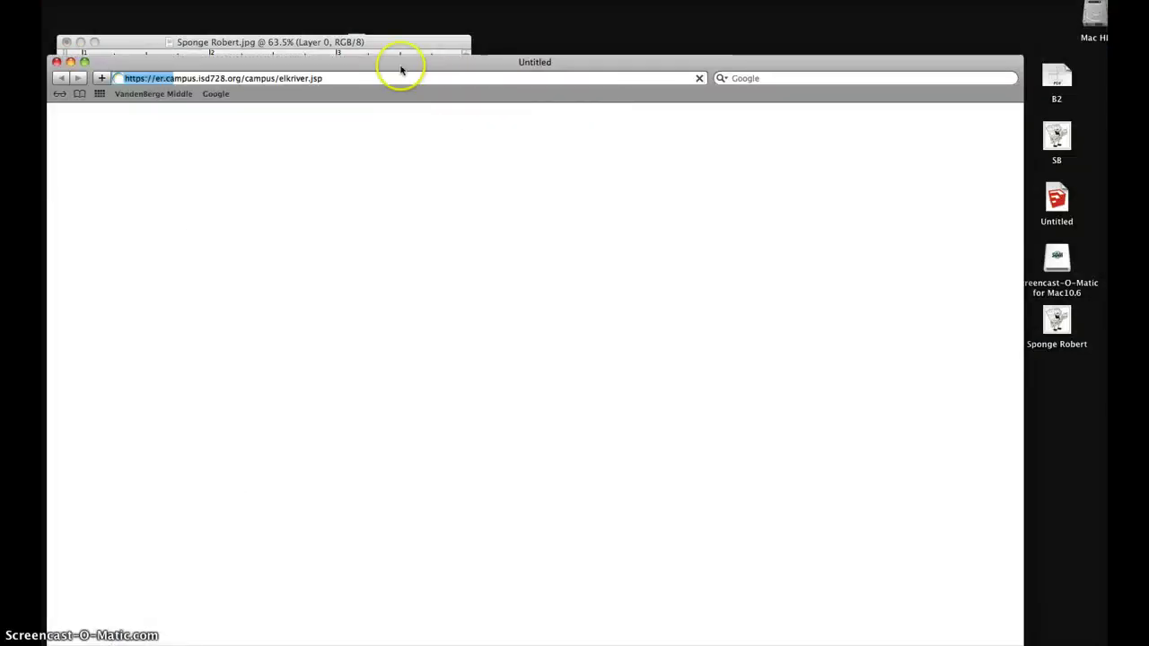
{"action": "left_click", "coordinate": [219, 94]}
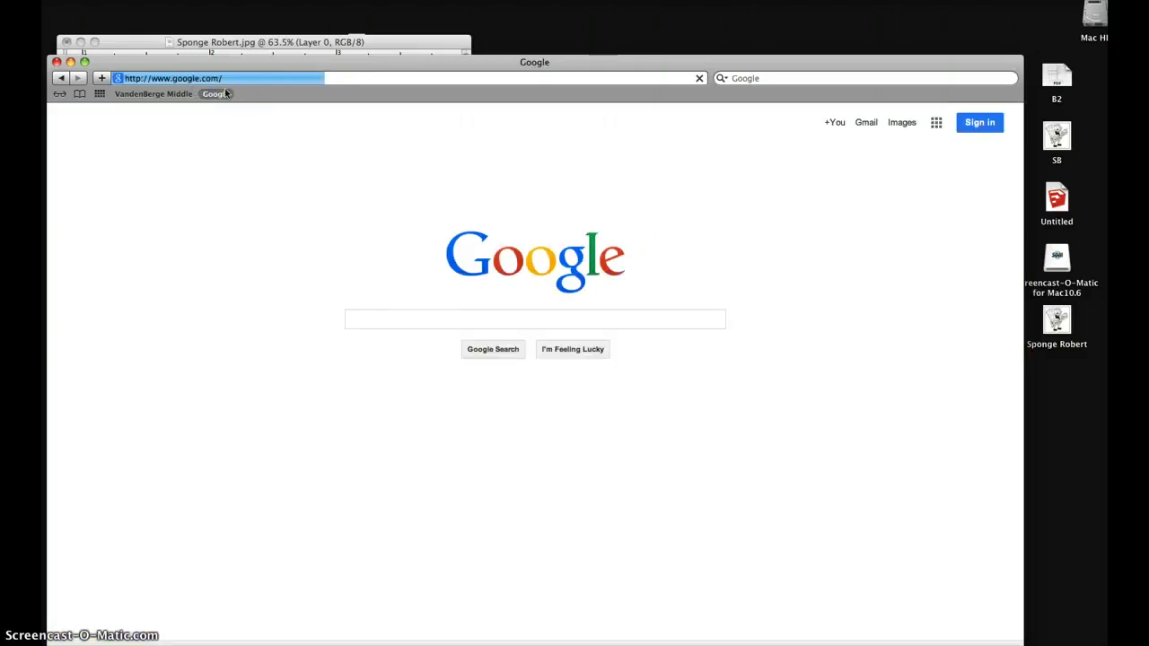
{"action": "left_click", "coordinate": [241, 81]}
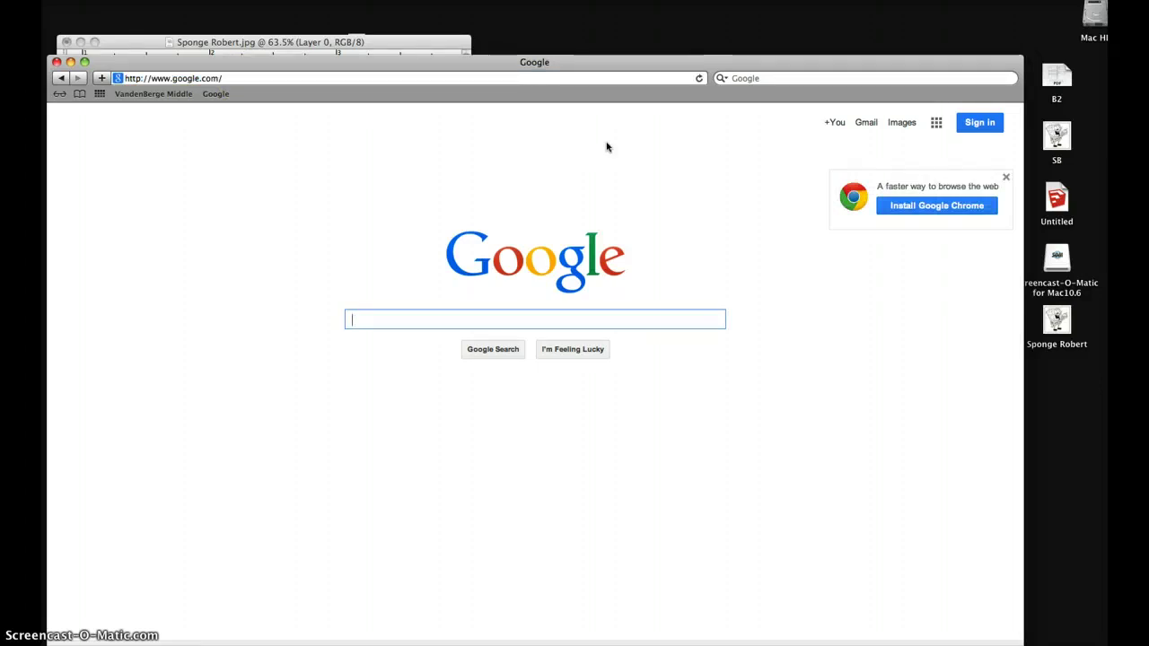
{"action": "left_click", "coordinate": [898, 122]}
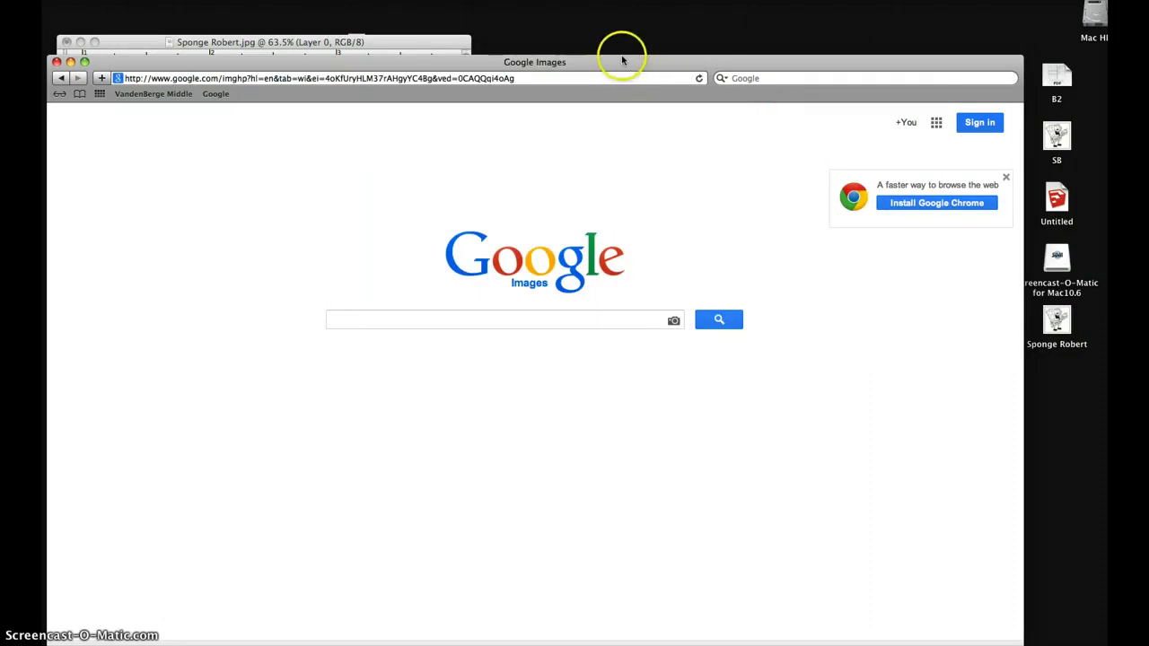
- Move the browser window fully into view and search Google Images for "shark"
{"action": "left_click_drag", "start_coordinate": [623, 54], "coordinate": [631, 10]}
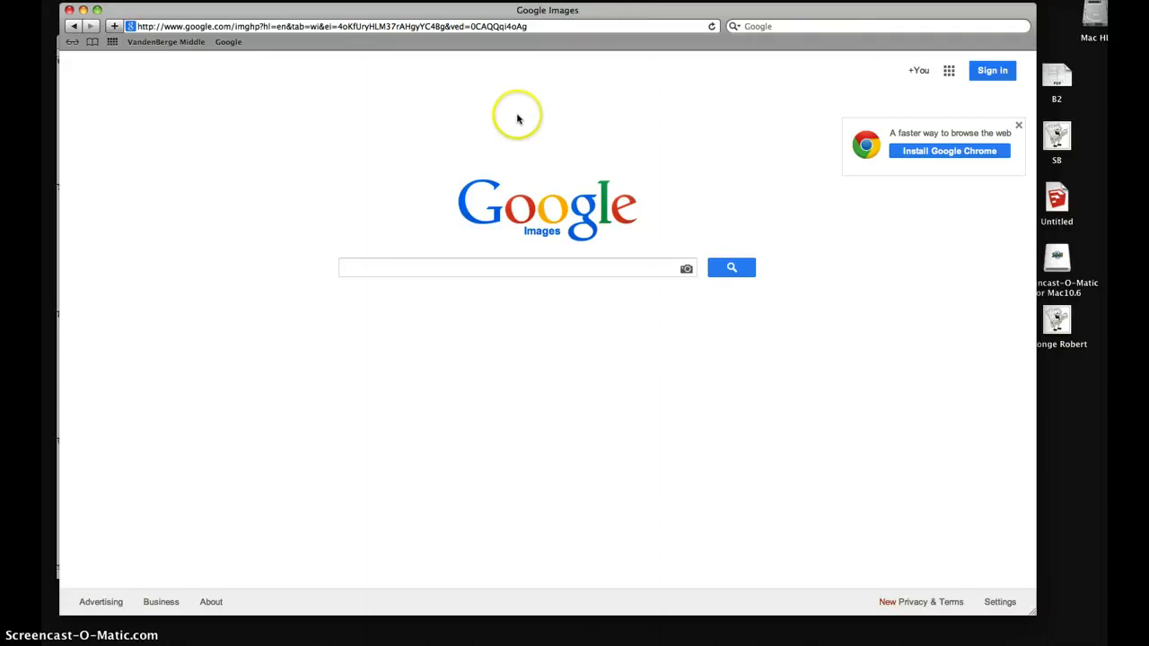
{"action": "left_click", "coordinate": [429, 269]}
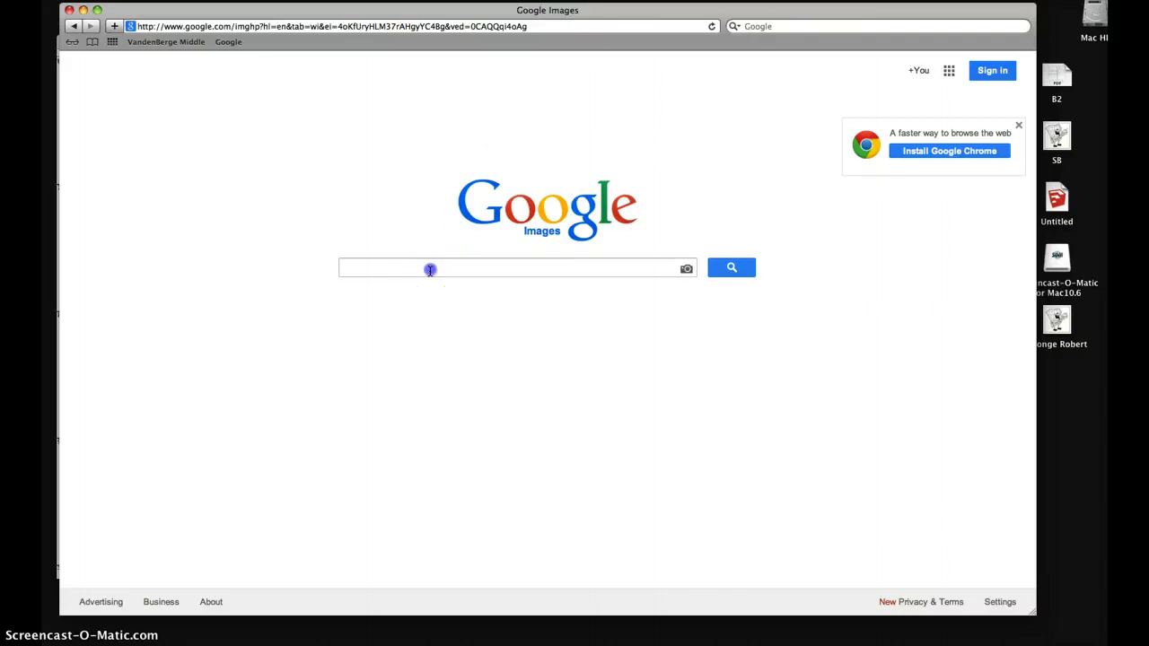
{"action": "type", "text": "shark"}
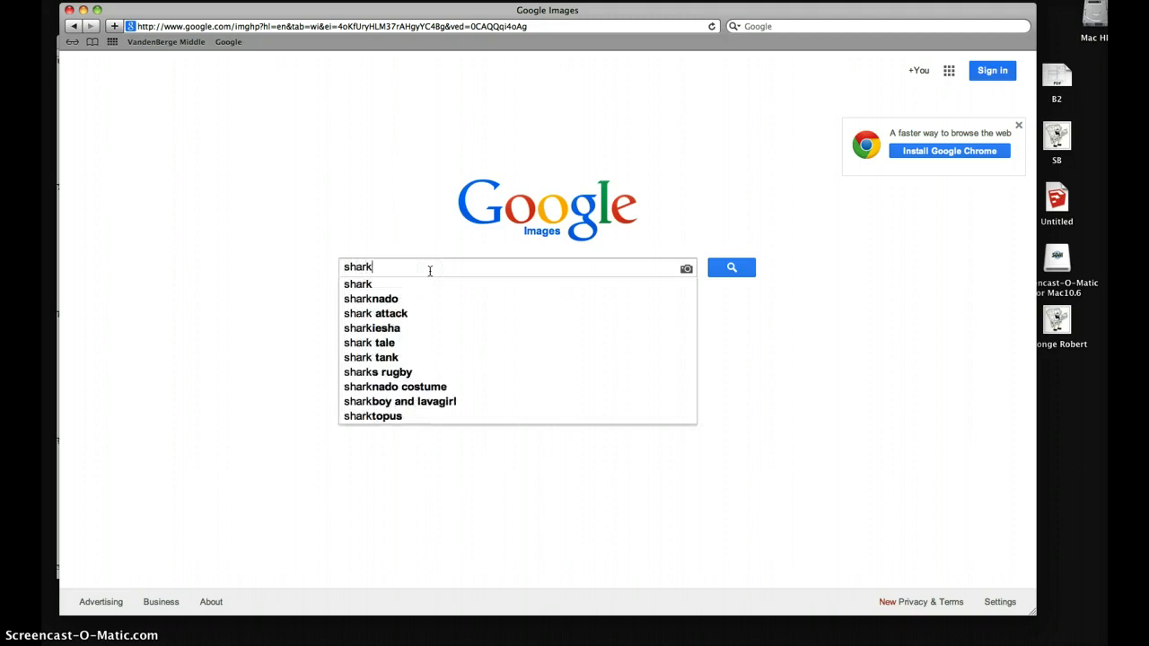
{"action": "key", "text": "Return"}
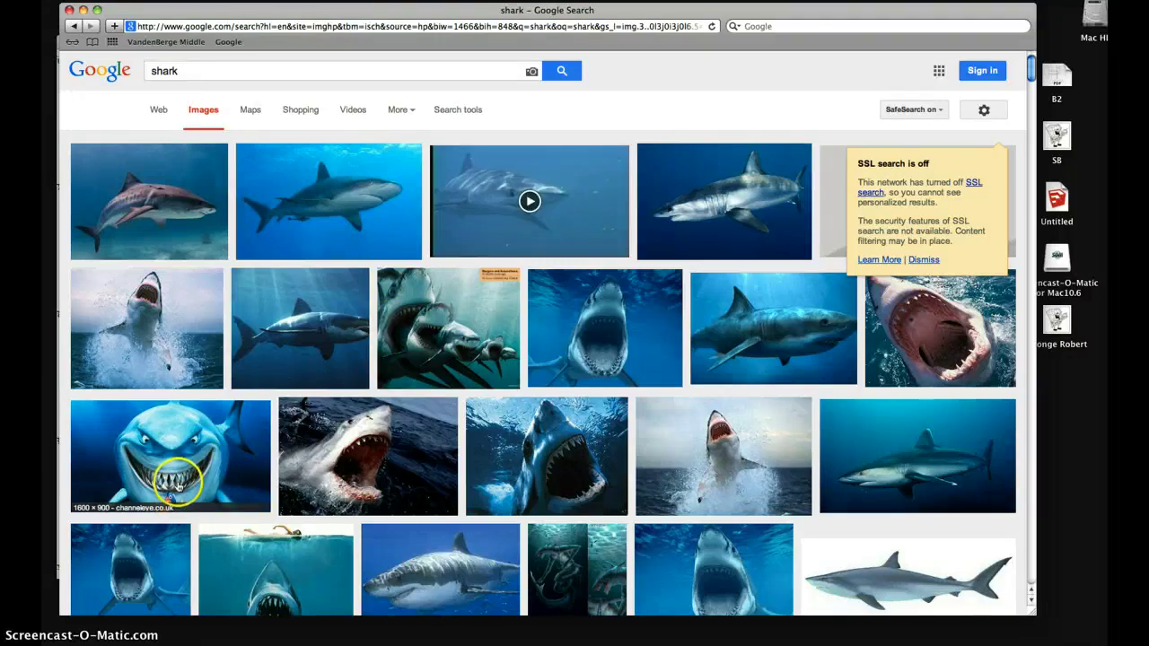
- Filter the shark image results by type to show only clip art
{"action": "left_click", "coordinate": [450, 113]}
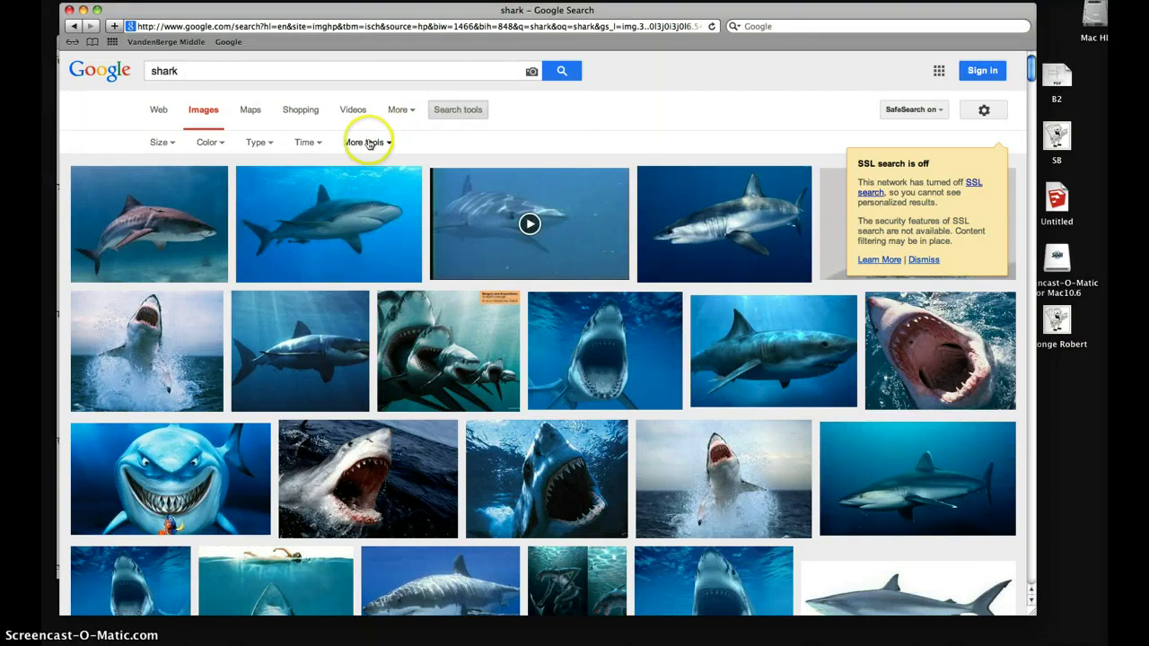
{"action": "left_click", "coordinate": [252, 145]}
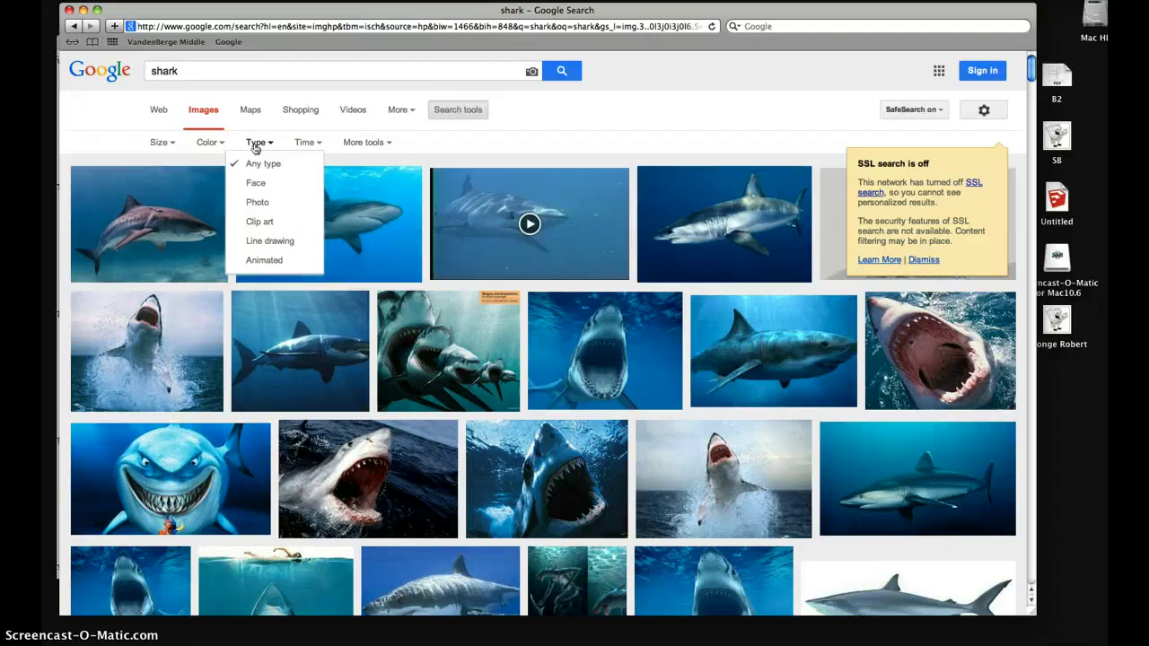
{"action": "left_click", "coordinate": [263, 221]}
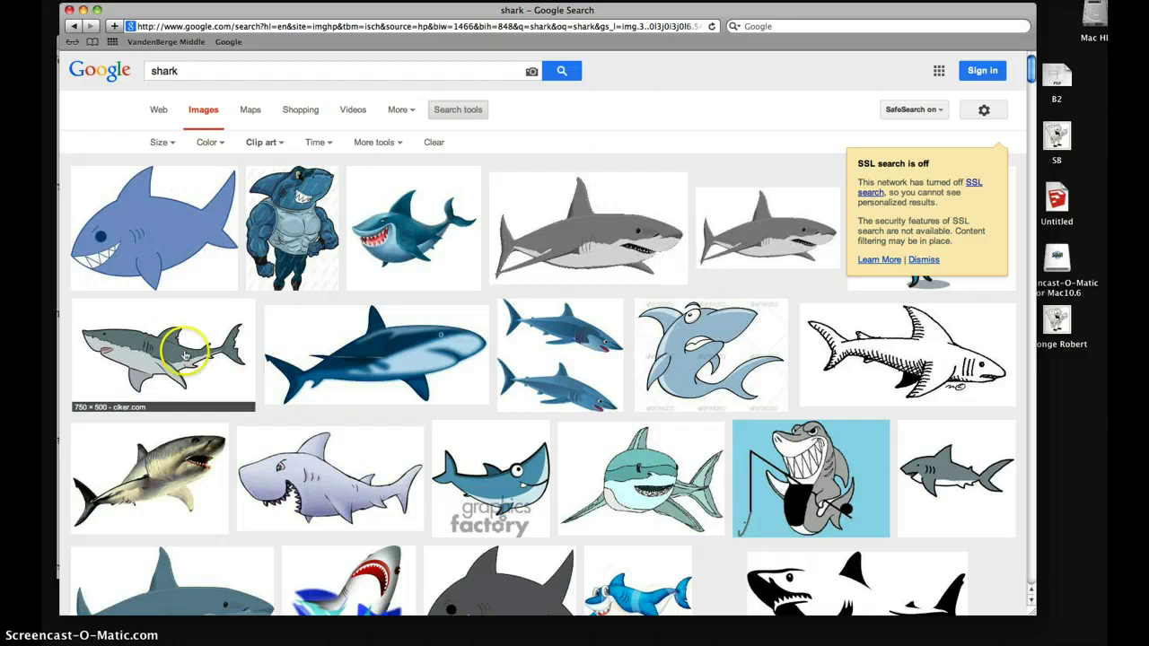
- Open the "White shark 3" clip art from DK Books at full size and copy the image
{"action": "left_click", "coordinate": [171, 449]}
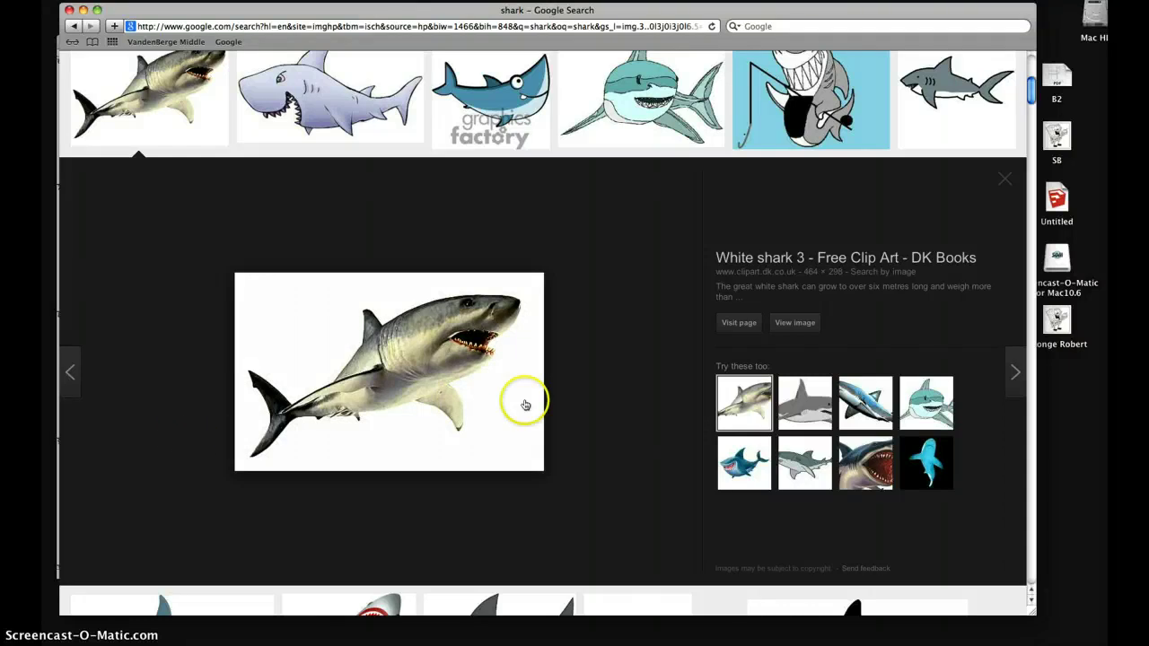
{"action": "left_click", "coordinate": [795, 323]}
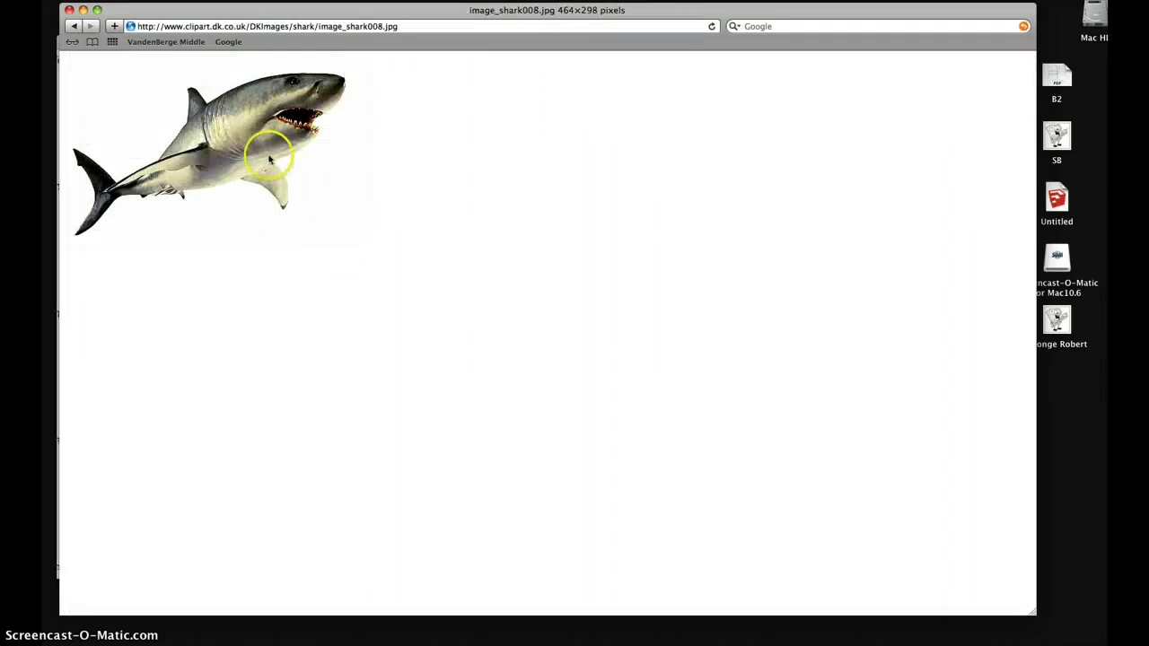
{"action": "right_click", "coordinate": [241, 142]}
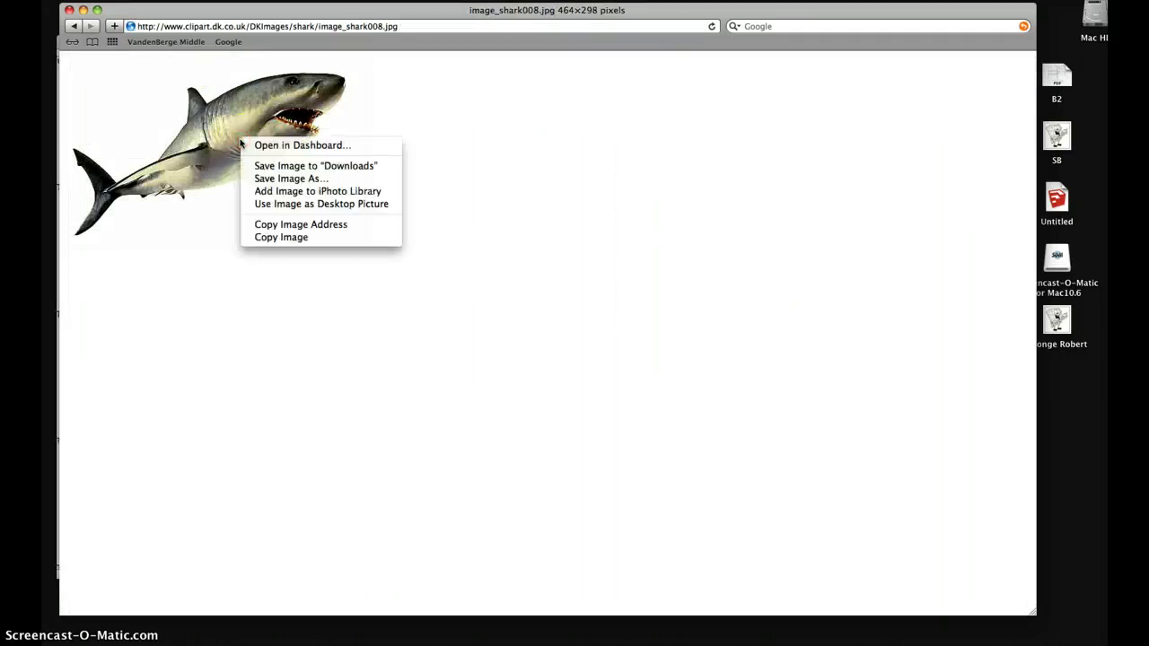
{"action": "left_click", "coordinate": [270, 238]}
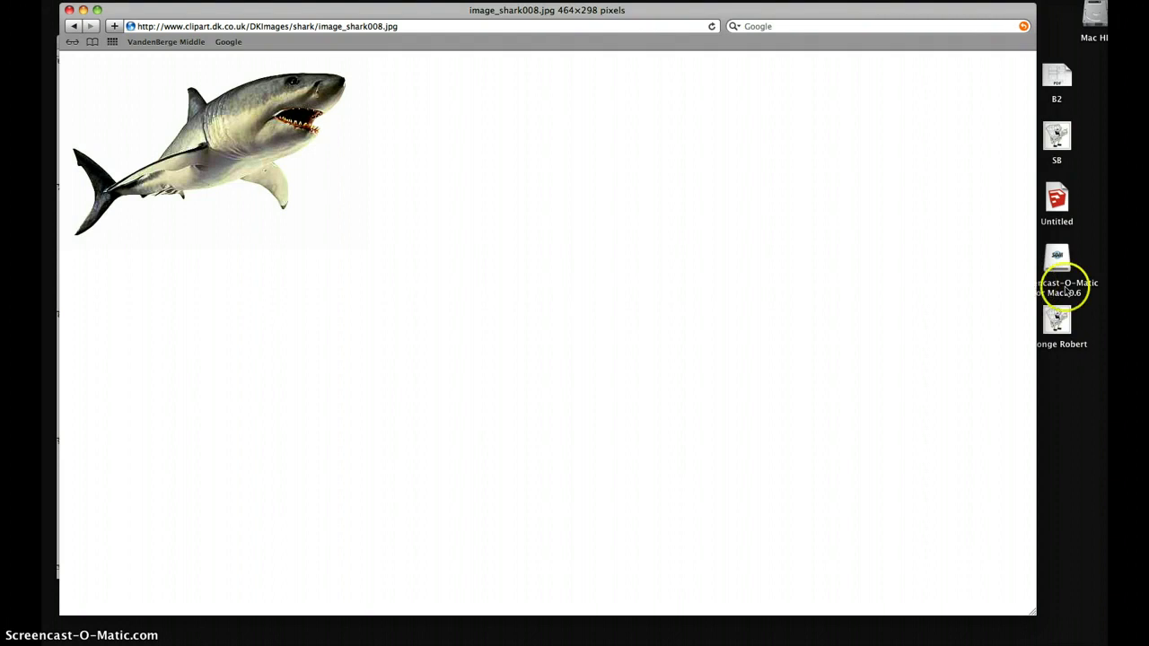
- Switch to Photoshop Elements, fit the whole Sponge Robert page in view, and paste the copied shark into it
{"action": "left_click", "coordinate": [1120, 181]}
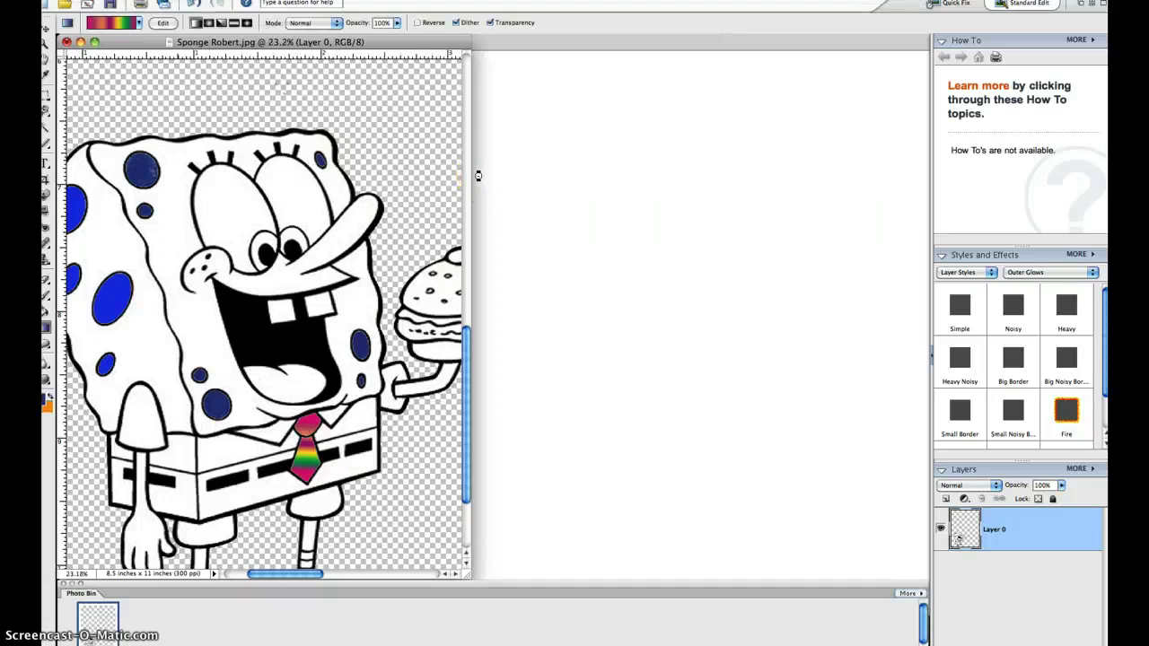
{"action": "key", "text": "ctrl+0"}
{"action": "left_click", "coordinate": [432, 188]}
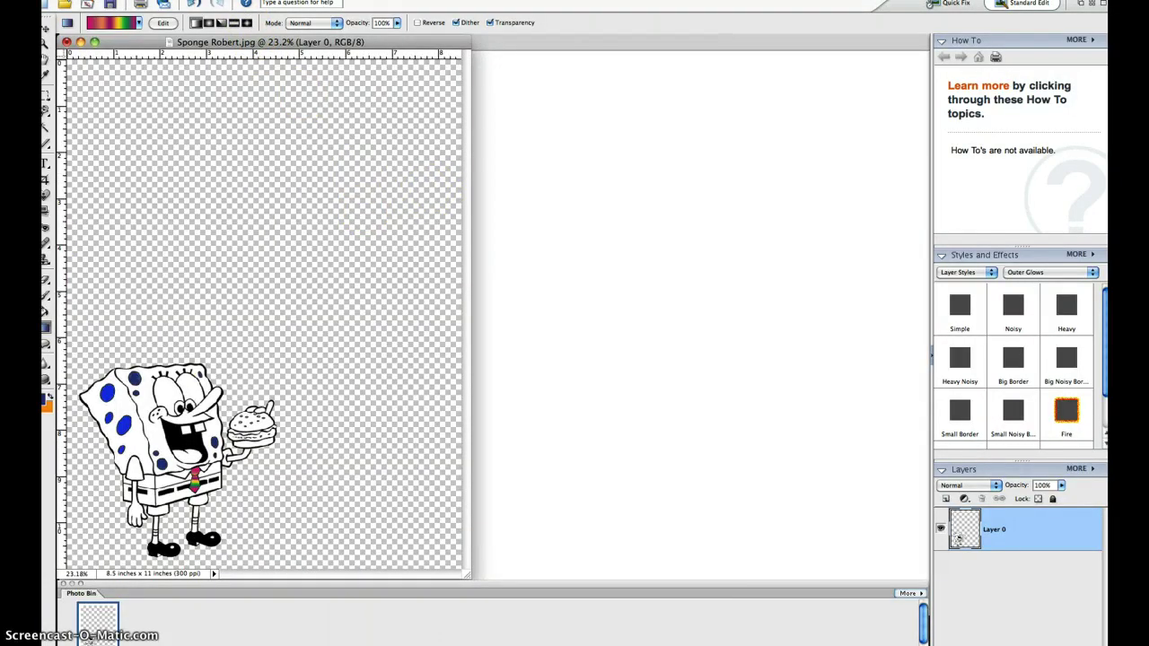
{"action": "left_click", "coordinate": [186, 0]}
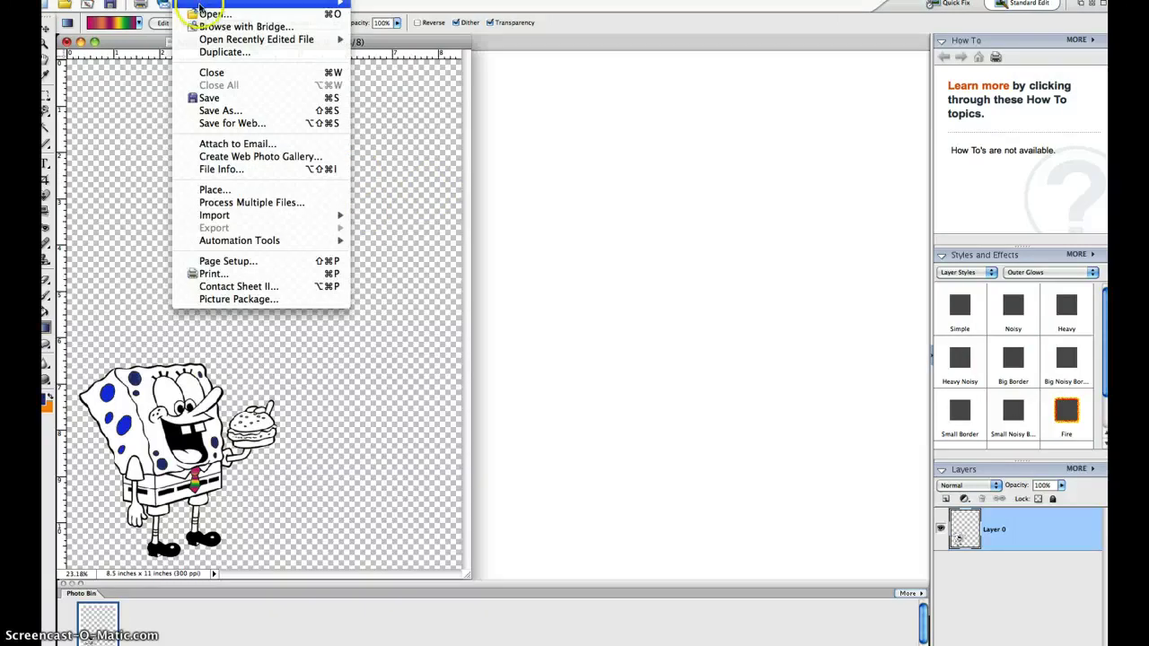
{"action": "left_click", "coordinate": [224, 125]}
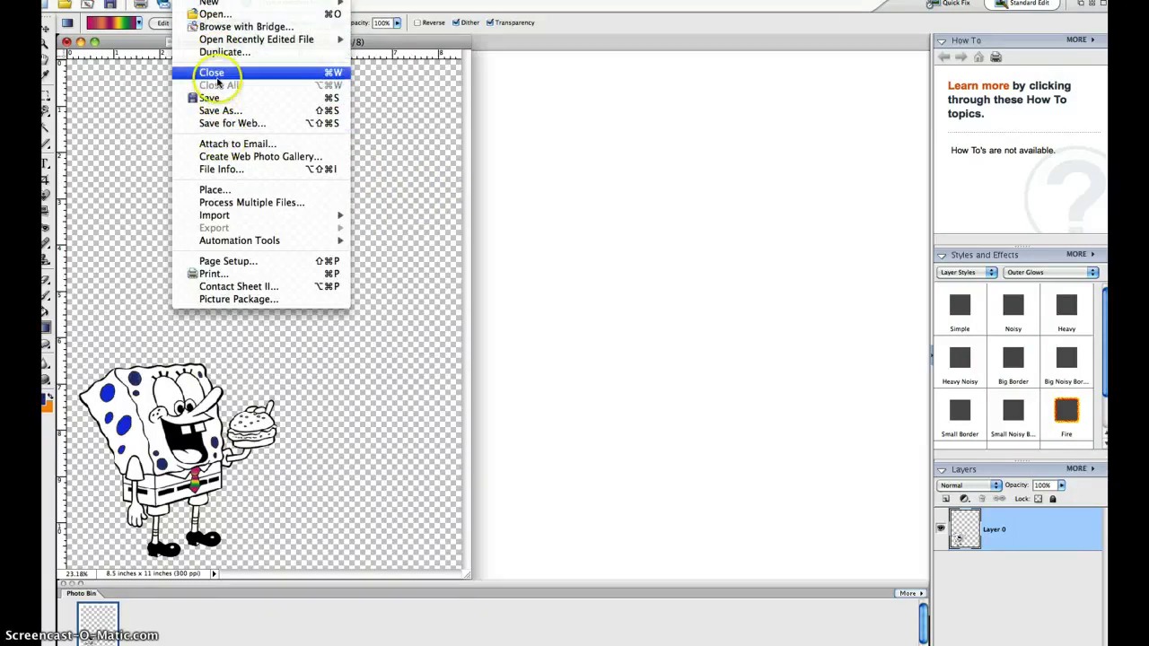
{"action": "mouse_move", "coordinate": [220, 2]}
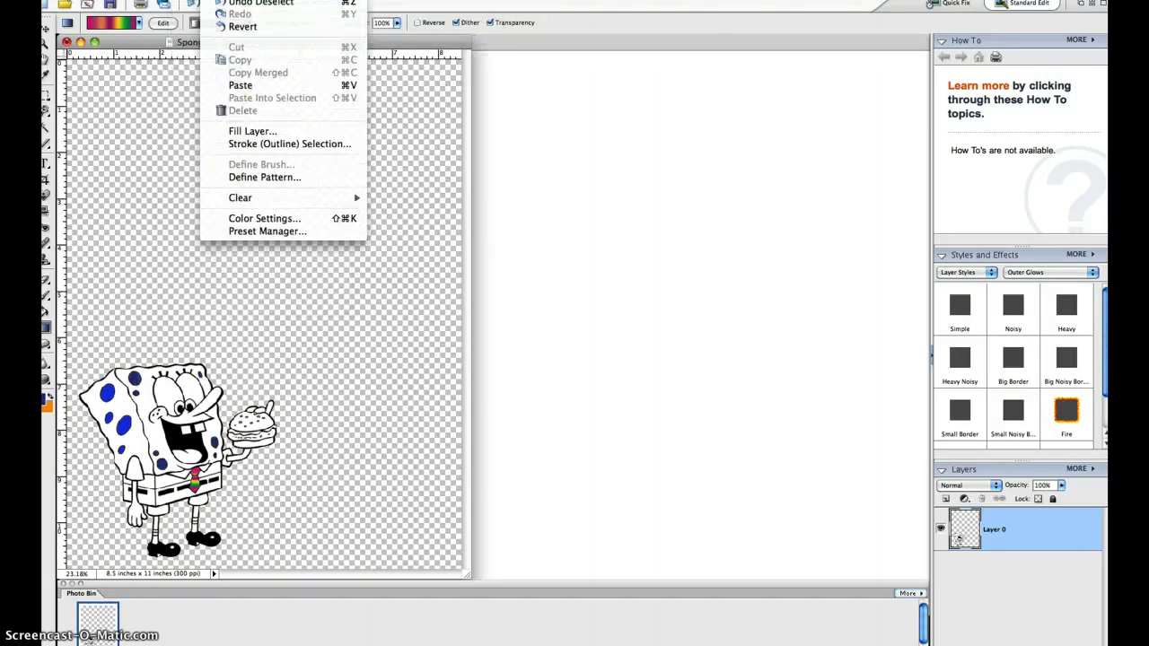
{"action": "left_click", "coordinate": [241, 84]}
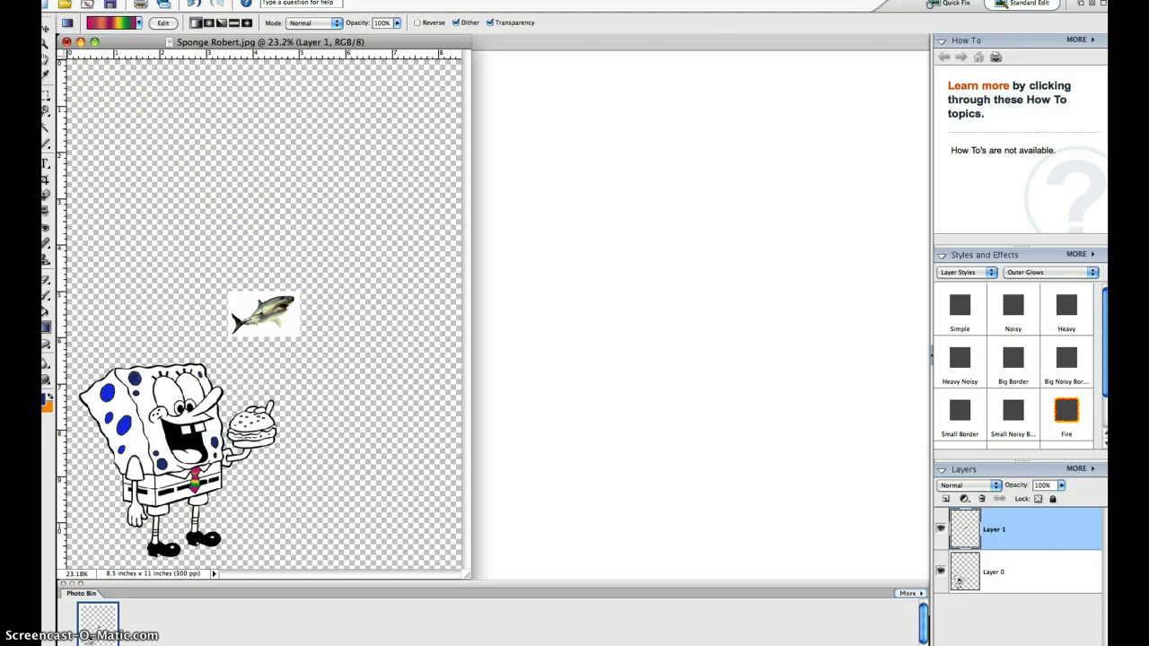
- Move the pasted shark above SpongeBob and enlarge it to about 394% width and 307% height, applying the transformation
{"action": "key", "text": "v"}
{"action": "left_click", "coordinate": [47, 28]}
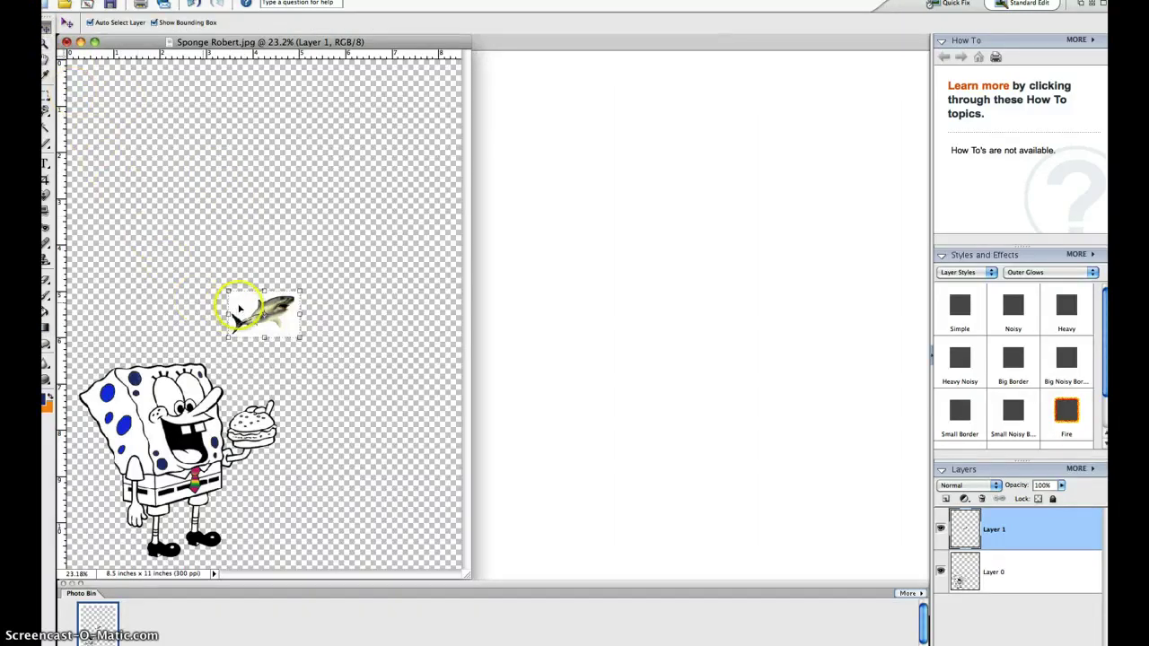
{"action": "mouse_move", "coordinate": [229, 311]}
{"action": "left_mouse_down"}
{"action": "mouse_move", "coordinate": [210, 267]}
{"action": "mouse_move", "coordinate": [129, 250]}
{"action": "mouse_move", "coordinate": [120, 286]}
{"action": "mouse_move", "coordinate": [228, 228]}
{"action": "mouse_move", "coordinate": [292, 172]}
{"action": "mouse_move", "coordinate": [377, 197]}
{"action": "mouse_move", "coordinate": [393, 177]}
{"action": "left_mouse_up"}
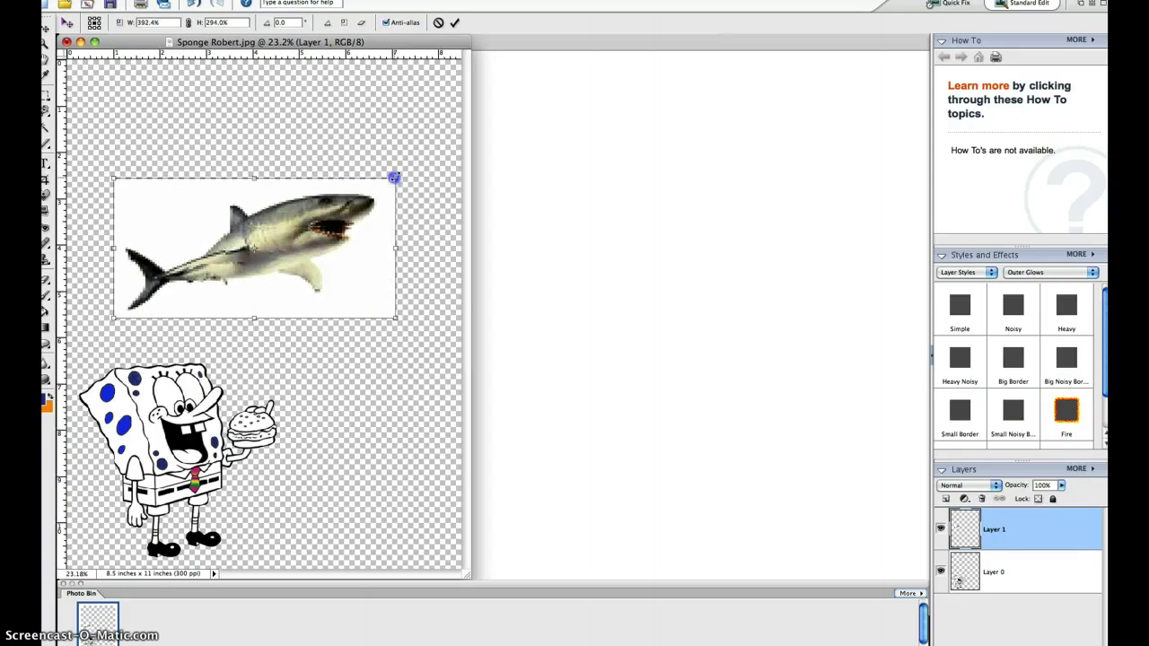
{"action": "left_click", "coordinate": [359, 198]}
{"action": "left_click", "coordinate": [354, 225]}
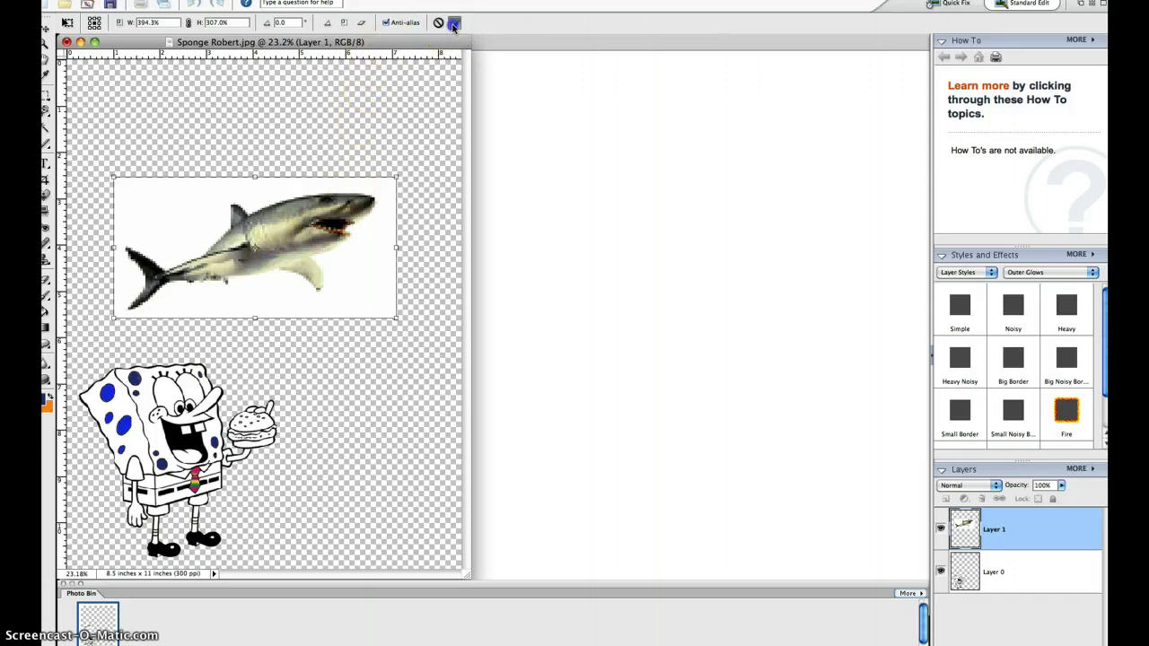
{"action": "left_click", "coordinate": [453, 25]}
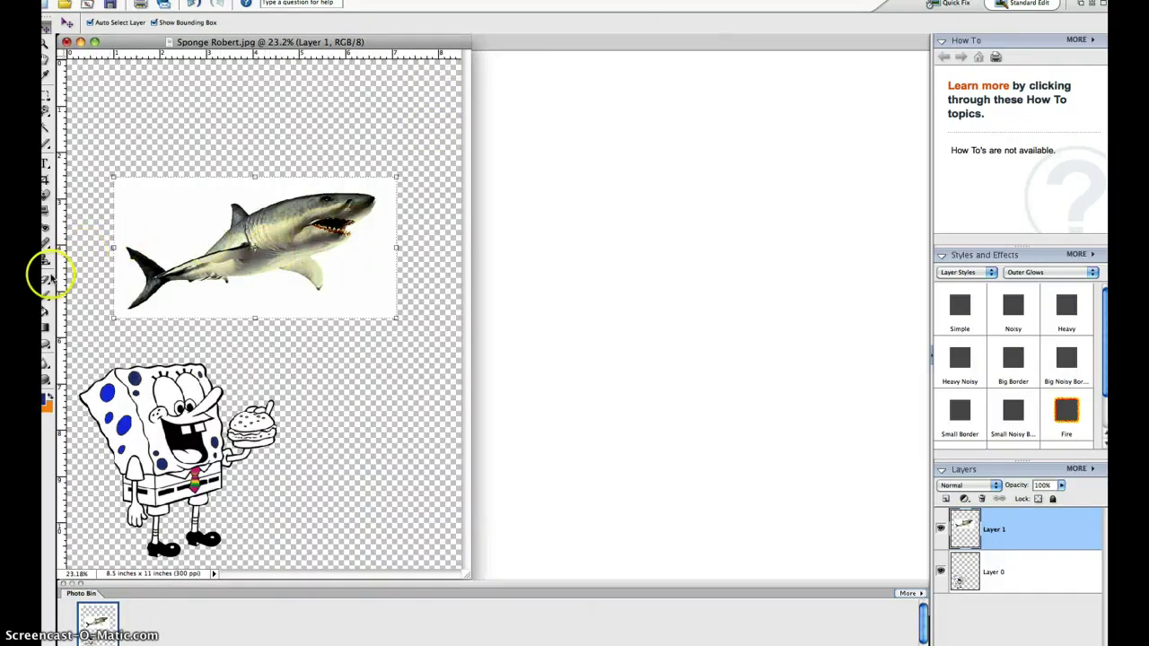
- Try the Magic Eraser on the white background around the shark, and undo the erasure
{"action": "left_click", "coordinate": [48, 280]}
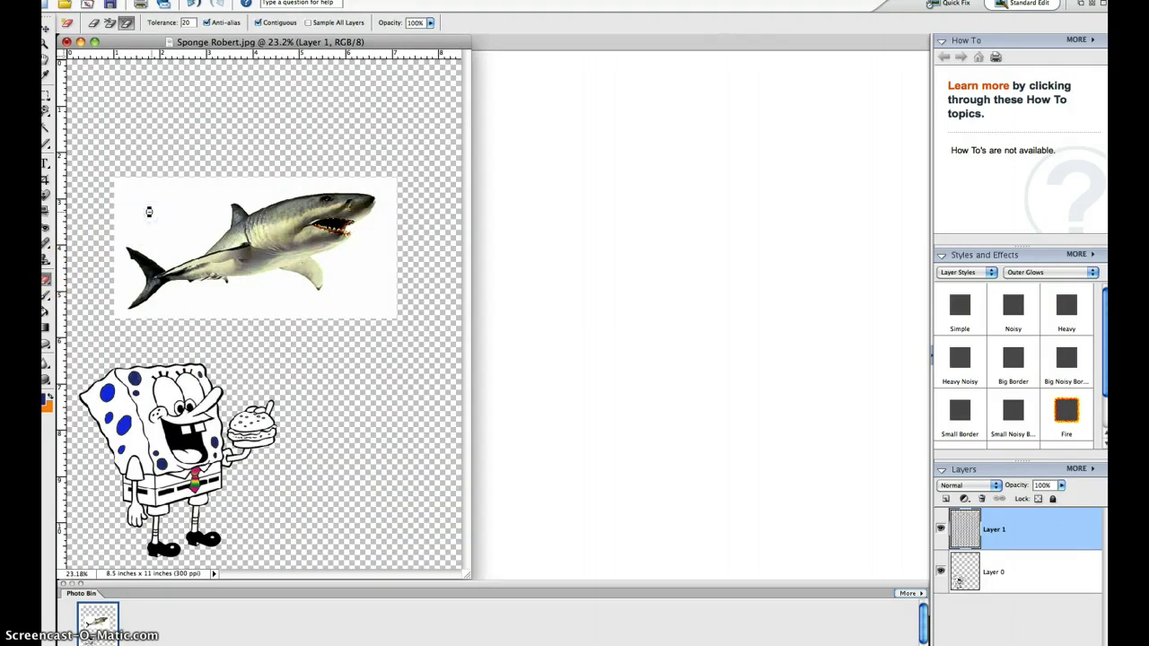
{"action": "left_click", "coordinate": [149, 212]}
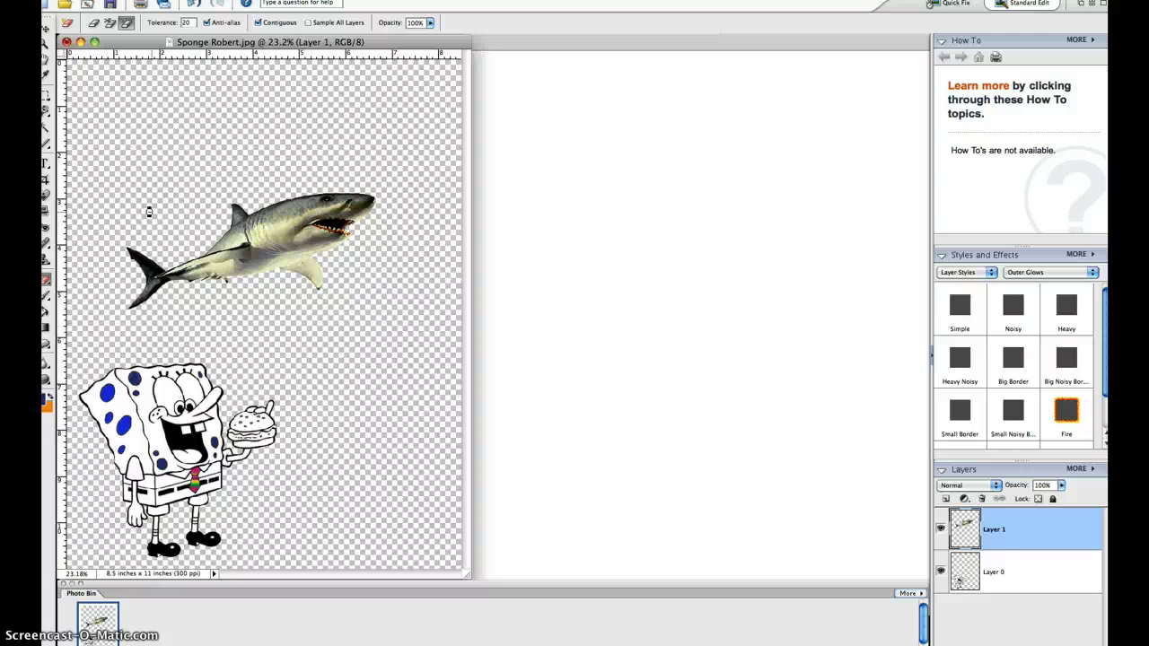
{"action": "key", "text": "super+z"}
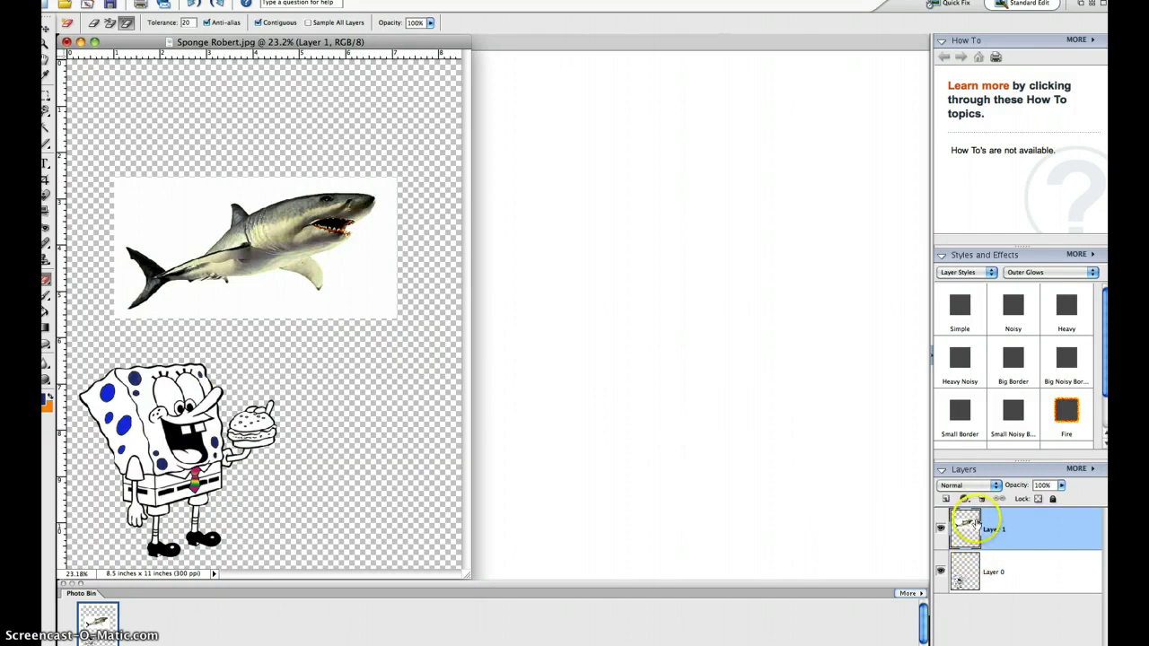
- Try to erase the white background around the shark while Layer 0 is the active layer
{"action": "left_click", "coordinate": [1026, 580]}
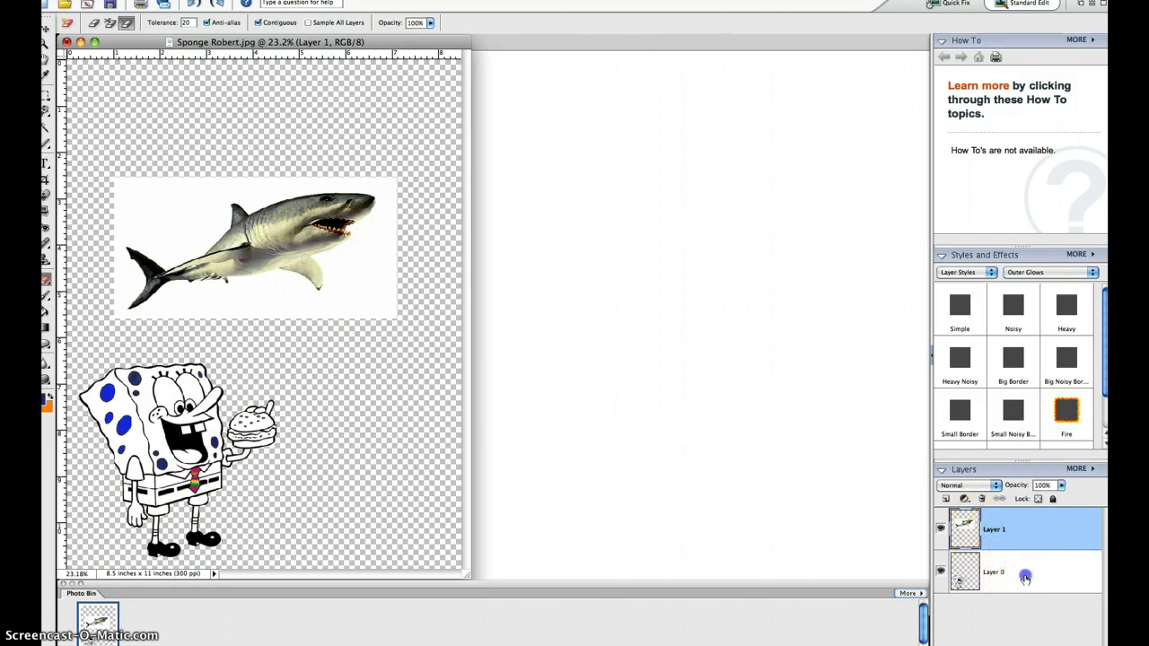
{"action": "left_click", "coordinate": [1024, 530]}
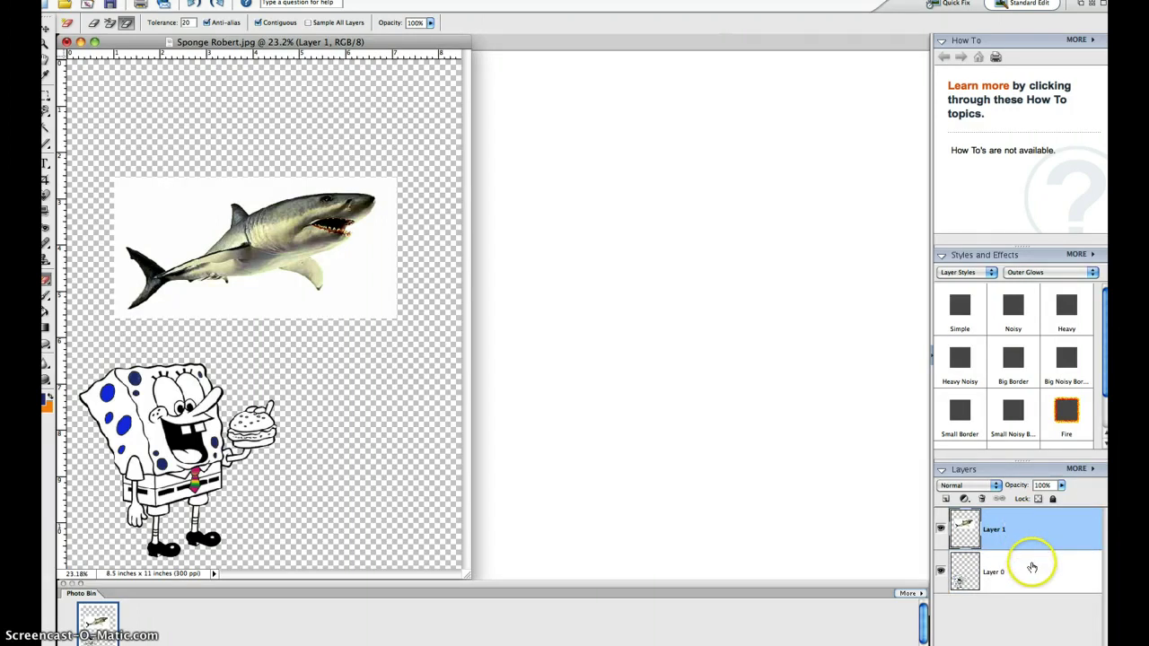
{"action": "left_click", "coordinate": [1032, 568]}
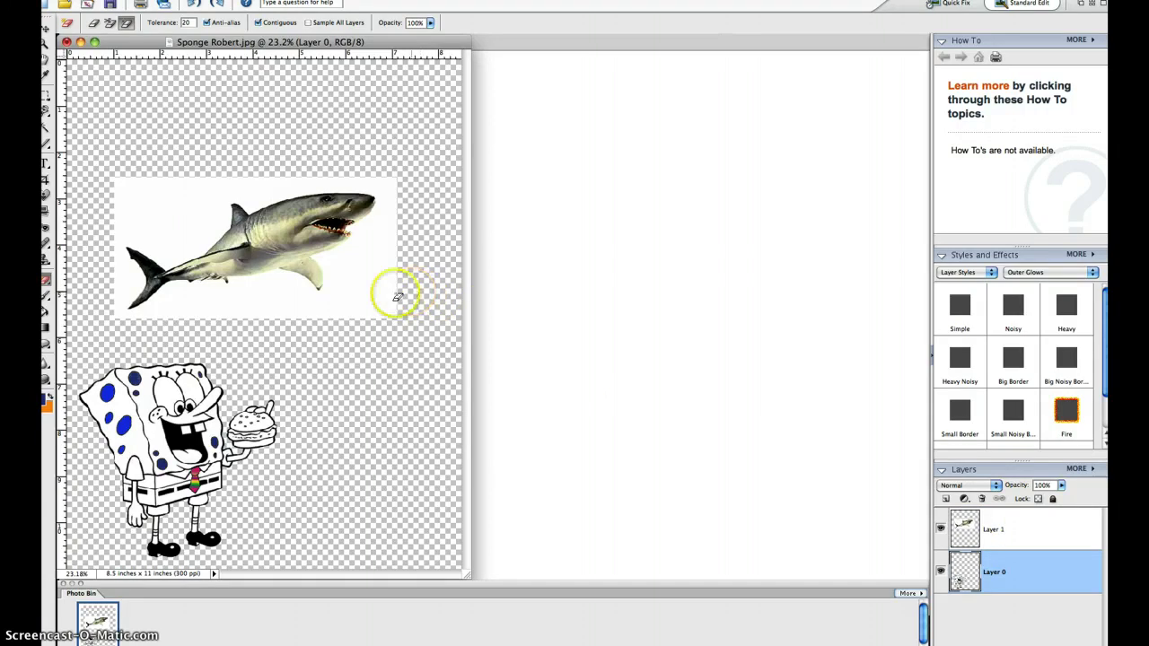
{"action": "left_click", "coordinate": [154, 206]}
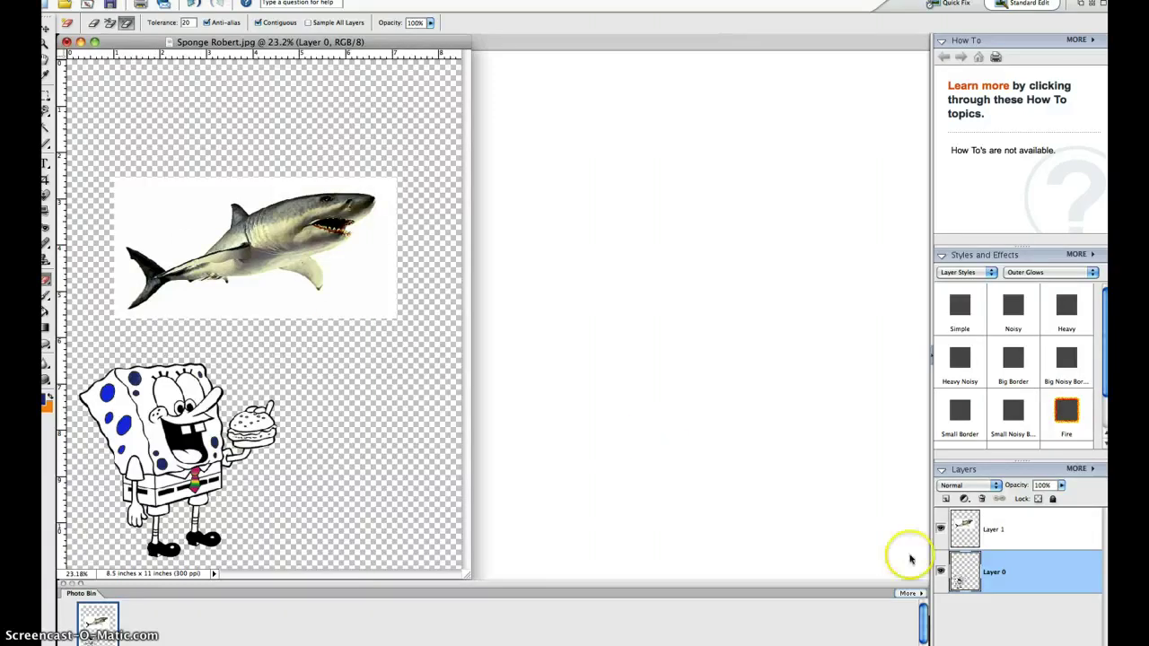
- Make Layer 1 active and remove the white background around the shark with the Magic Eraser
{"action": "left_click", "coordinate": [1015, 533]}
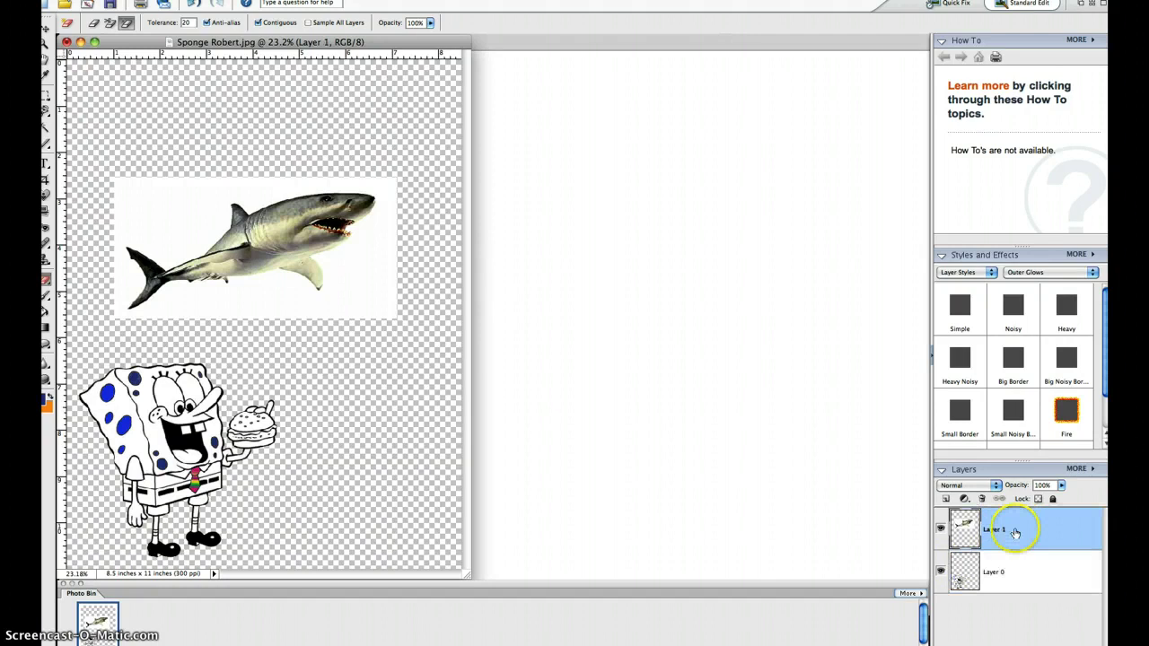
{"action": "left_click", "coordinate": [367, 282]}
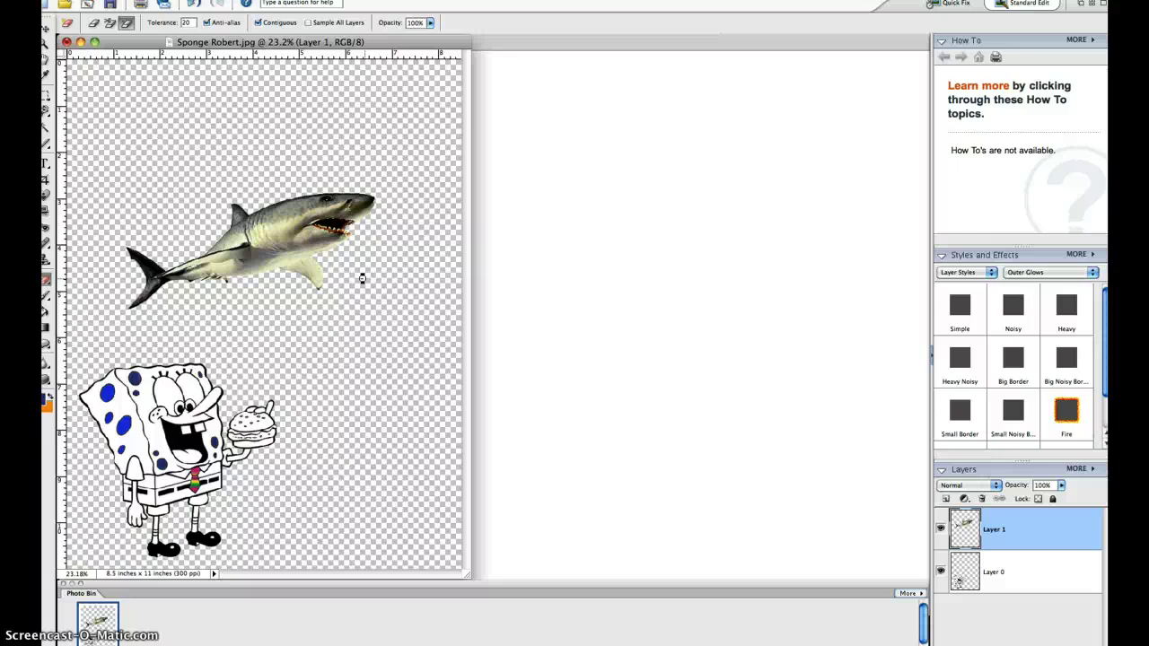
{"action": "left_click", "coordinate": [371, 348]}
- Open the print preview of the page with SpongeBob and the shark
{"action": "left_click", "coordinate": [620, 544]}
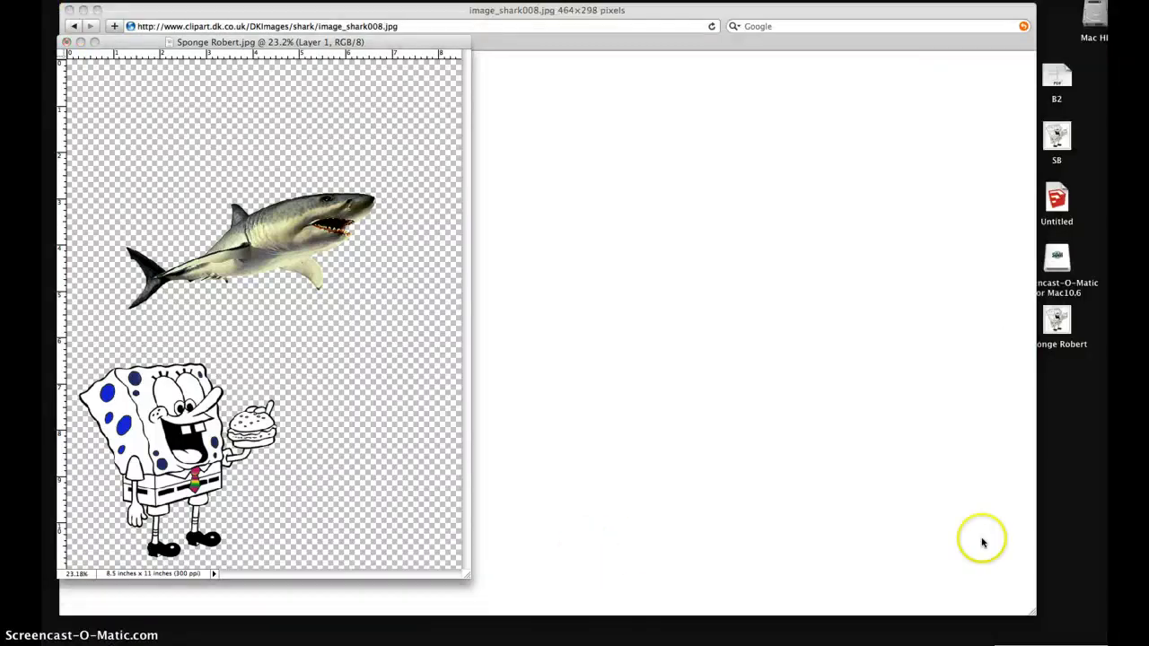
{"action": "key", "text": "super+p"}
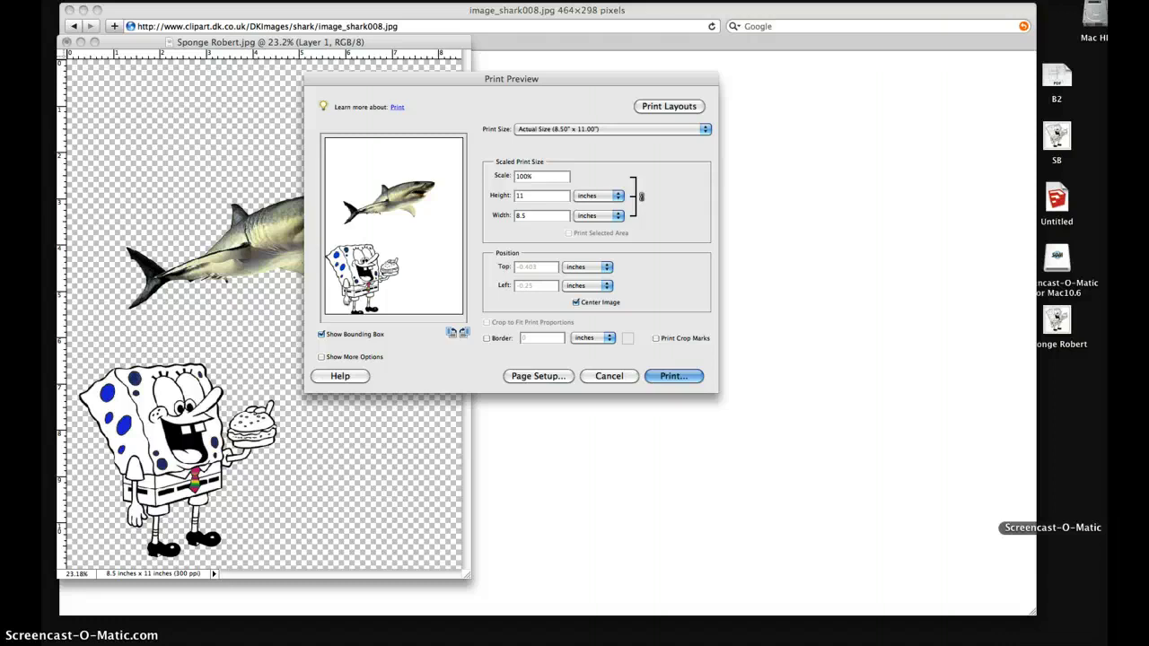